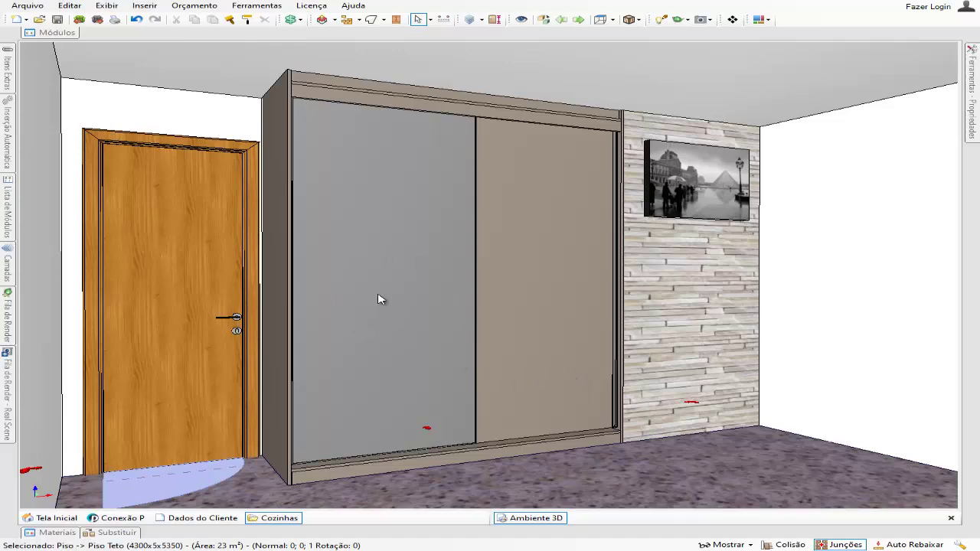
Examine the wardrobe beside the wooden door and view the stone-clad wall head-on.
middle_drag(554, 356, 521, 353)
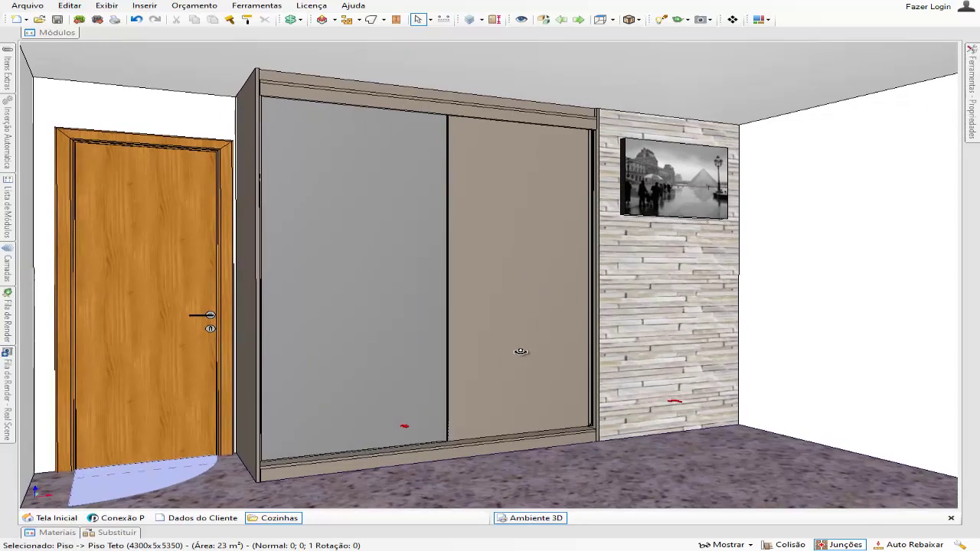
right_drag(521, 352, 503, 352)
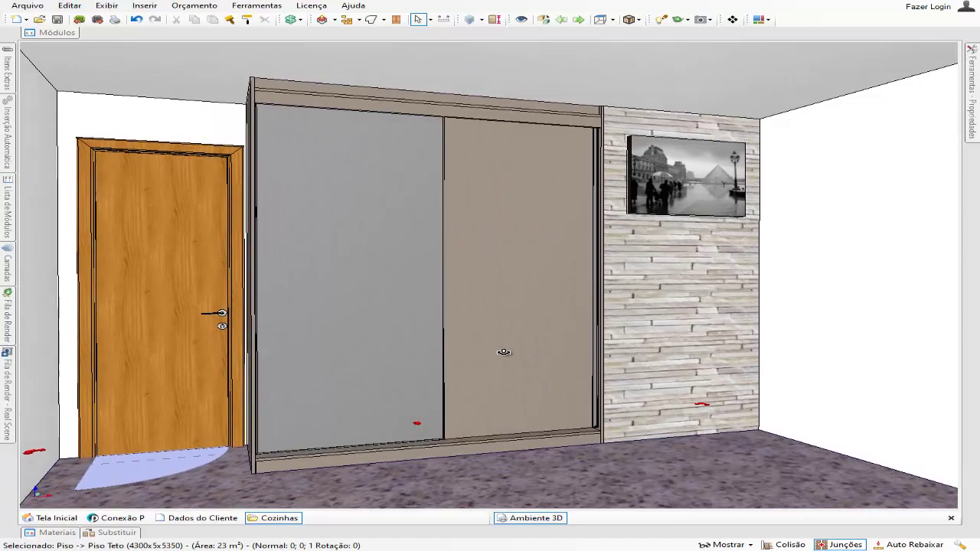
double_click(653, 388)
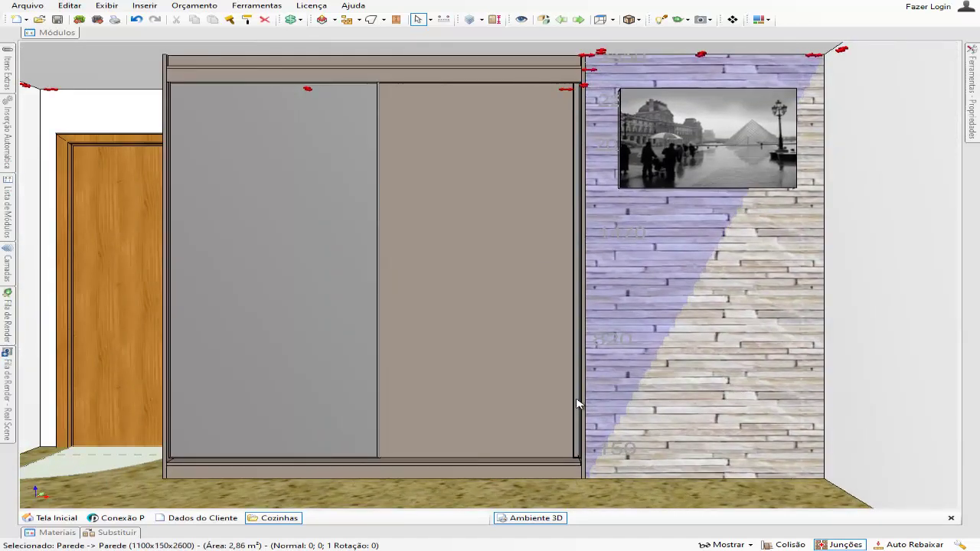
scroll(578, 405, down, 2)
middle_drag(580, 405, 634, 394)
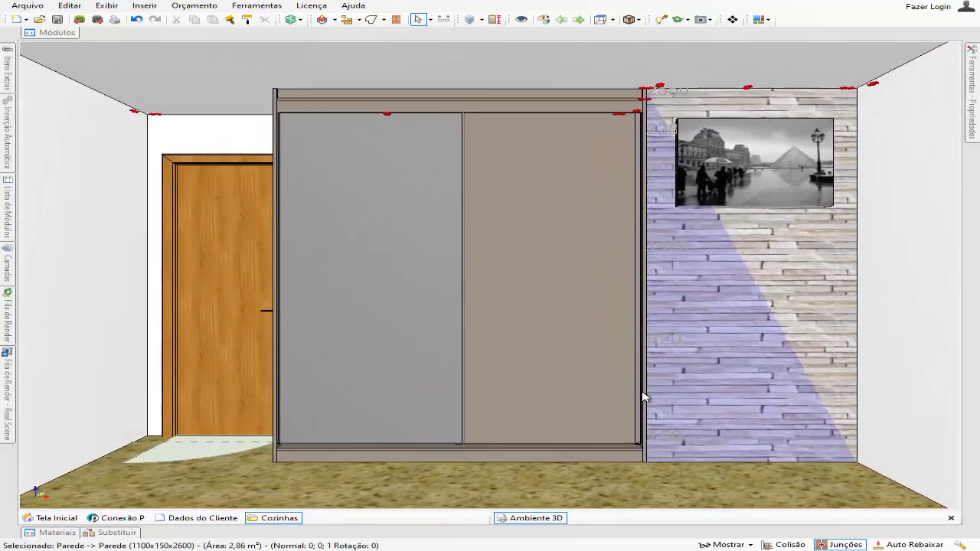
scroll(696, 409, down, 1)
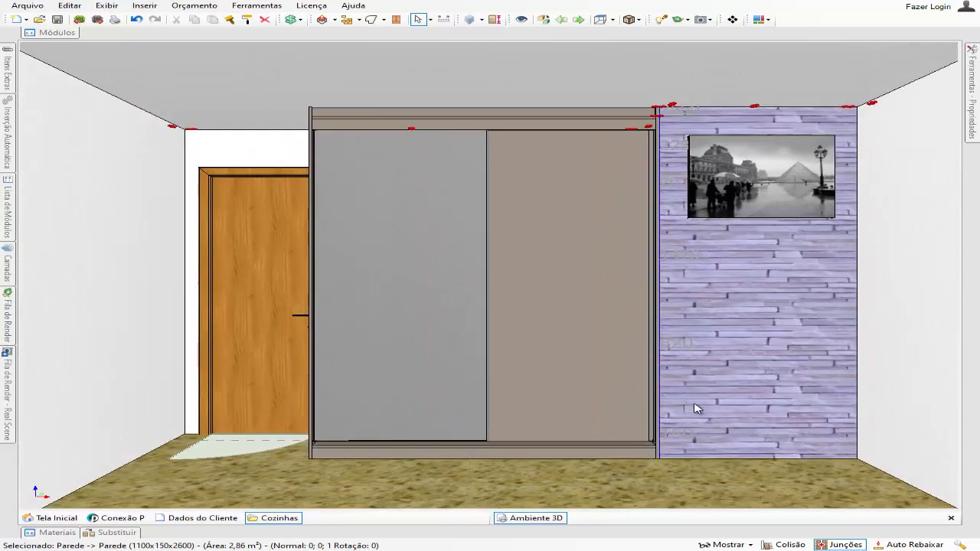
middle_drag(696, 409, 681, 402)
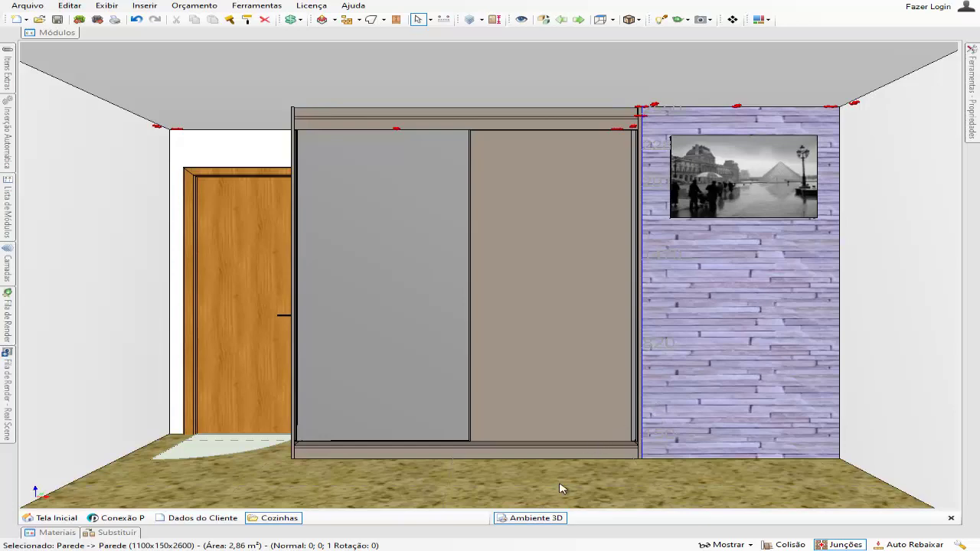
Switch to Promob Cut Pro and examine the cutting layouts for Arauco.Connection.Canela MDF 18, Cores.Branco MDF 15 and Cores.Branco MDF 6.
click(550, 549)
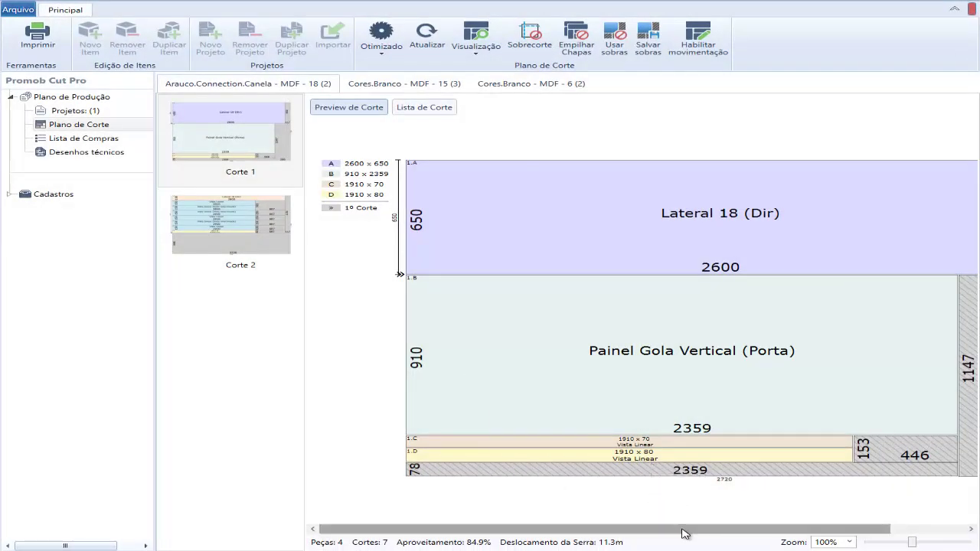
drag(682, 532, 753, 534)
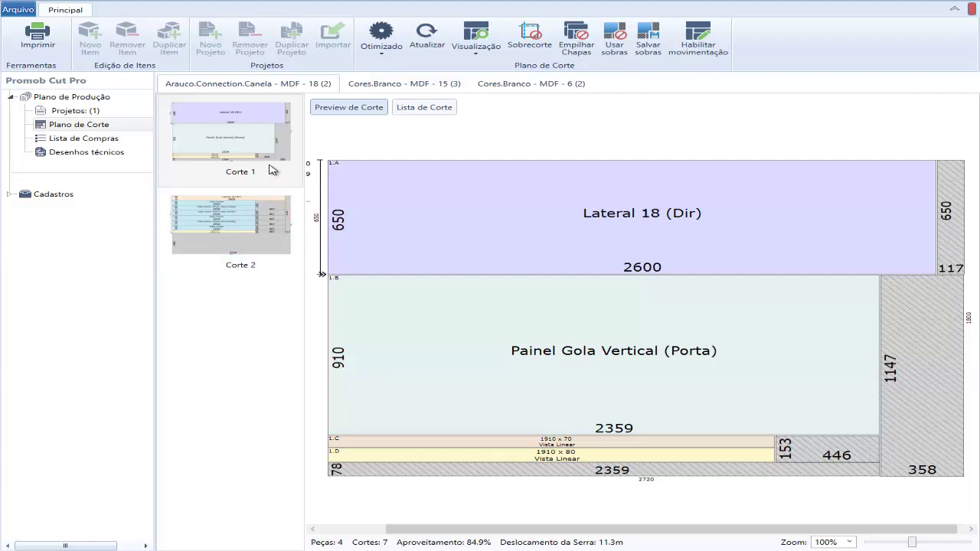
click(397, 85)
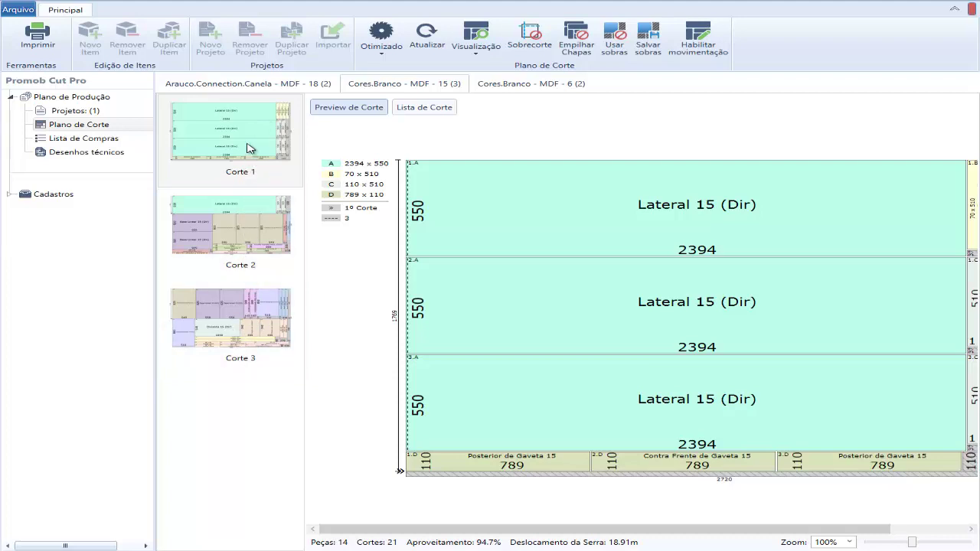
click(527, 86)
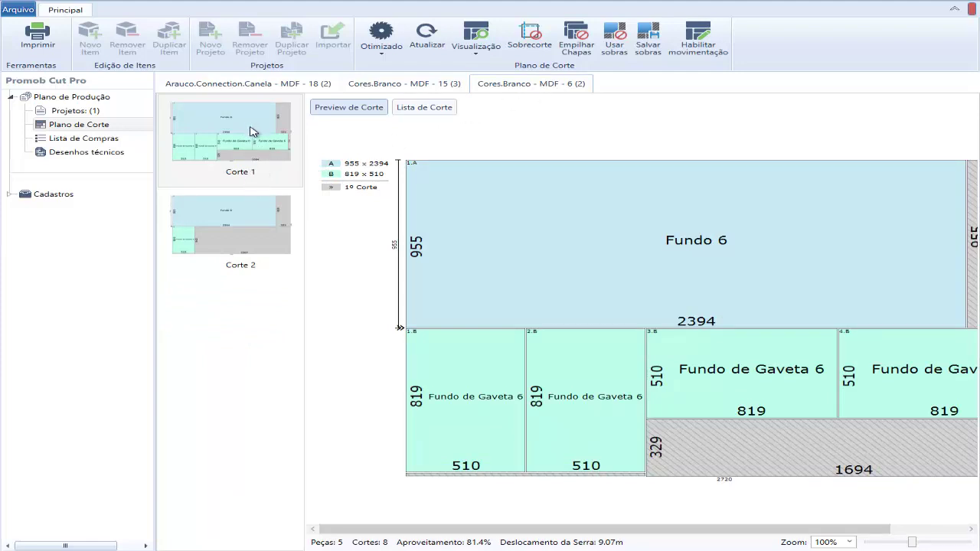
click(248, 238)
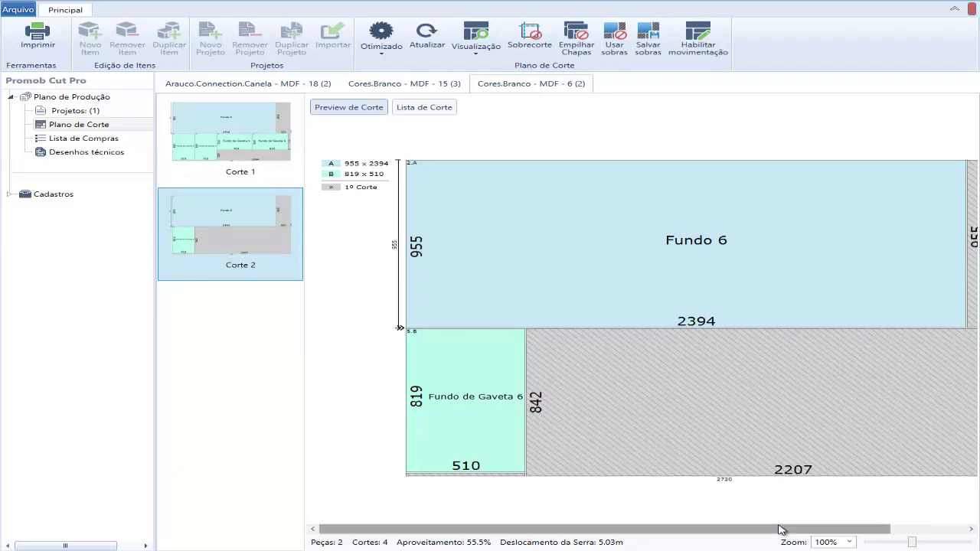
drag(778, 529, 711, 520)
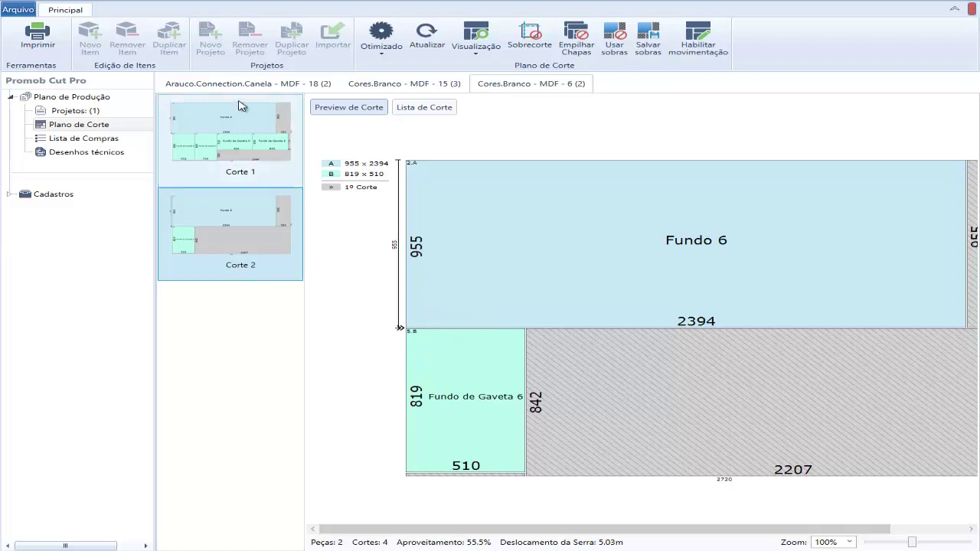
click(212, 87)
click(364, 88)
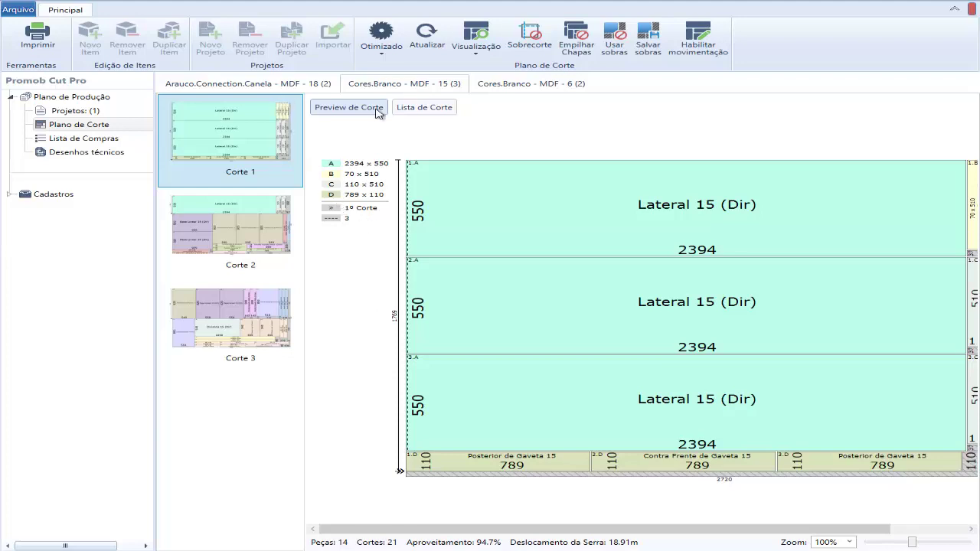
click(306, 87)
click(521, 88)
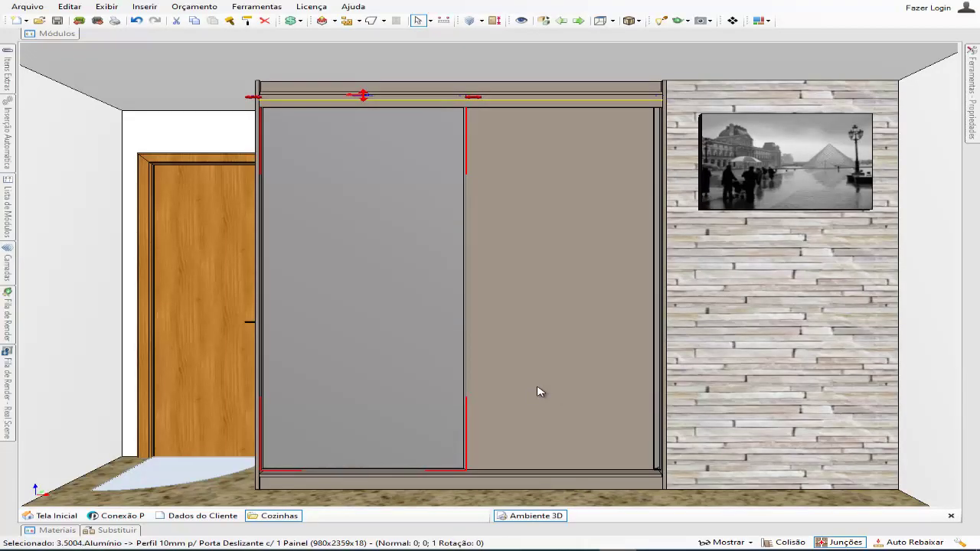
Switch back to the 3D room and hide both sliding doors to expose the wardrobe's interior.
click(537, 387)
key(ctrl+i)
click(394, 370)
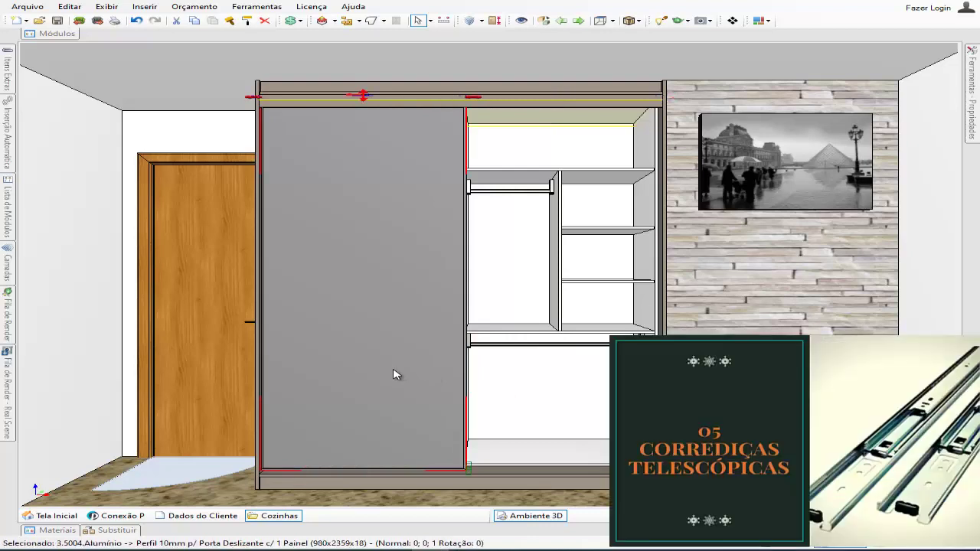
key(ctrl+i)
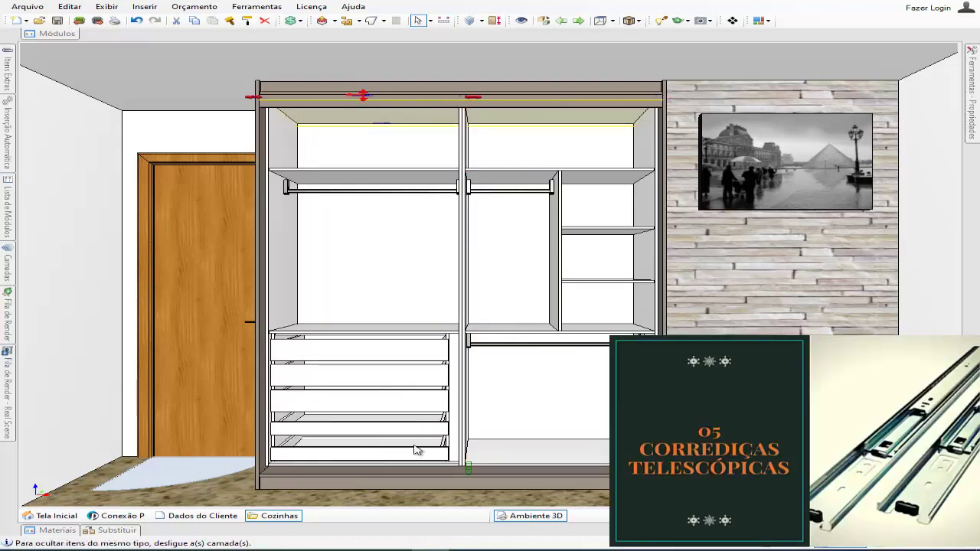
Examine the wardrobe's interior up close: the drawers, the hanging rods, the vertical divider and the shelves.
click(378, 400)
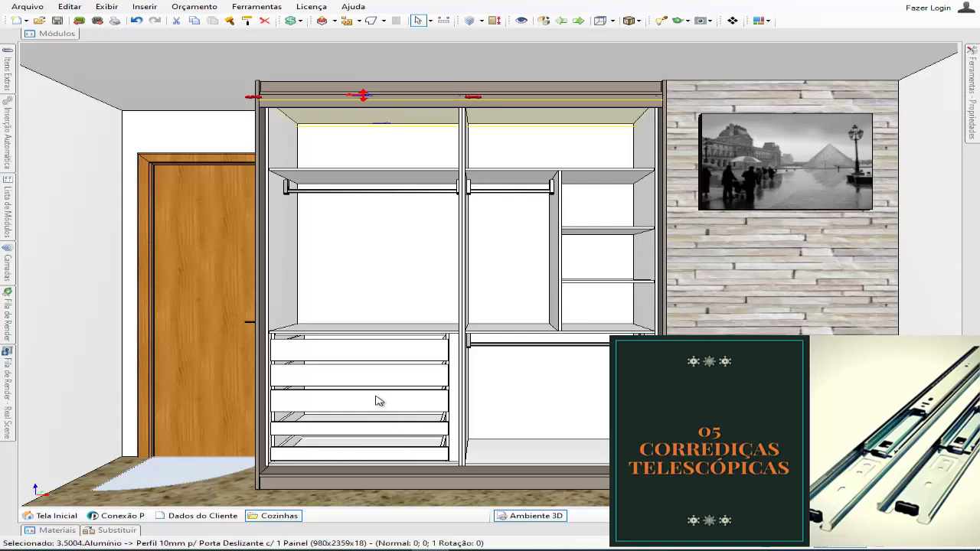
click(366, 197)
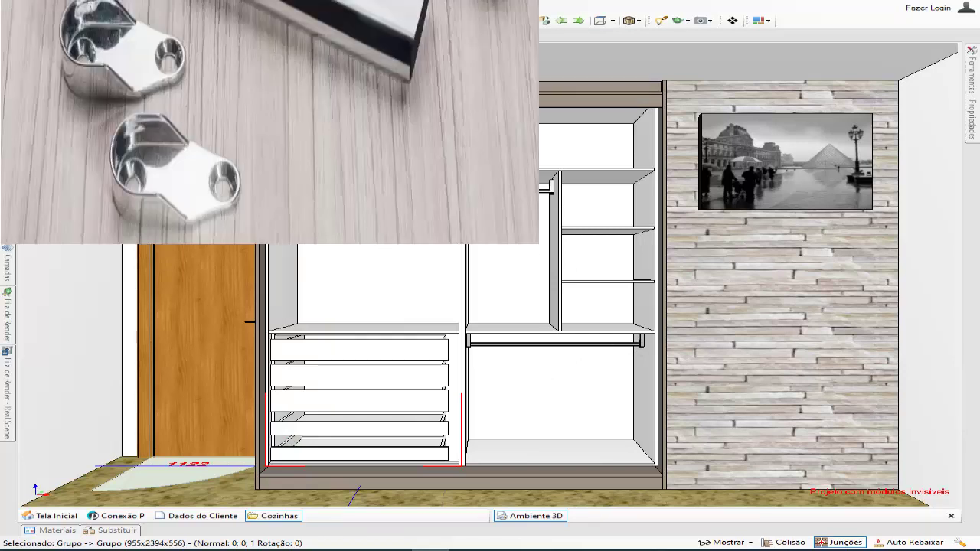
scroll(410, 244, up, 5)
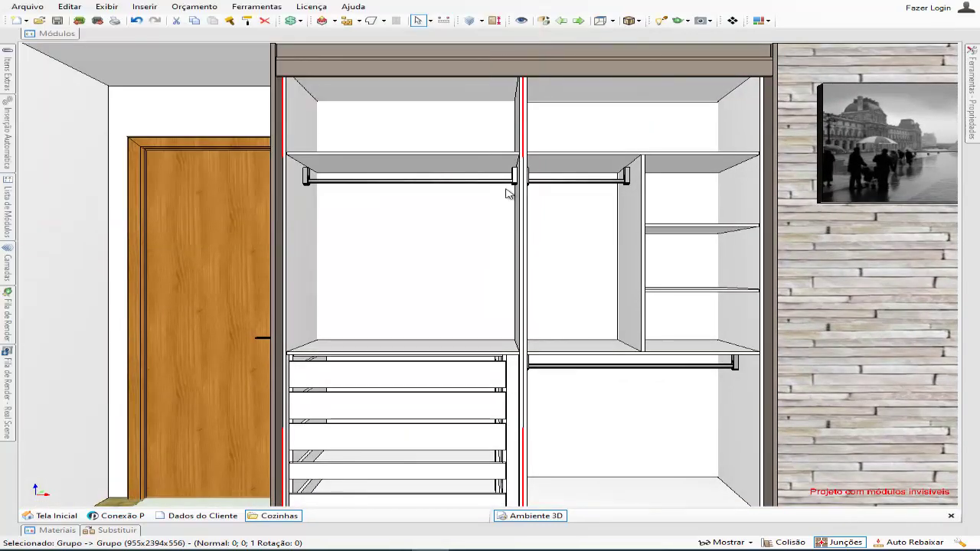
scroll(449, 227, down, 2)
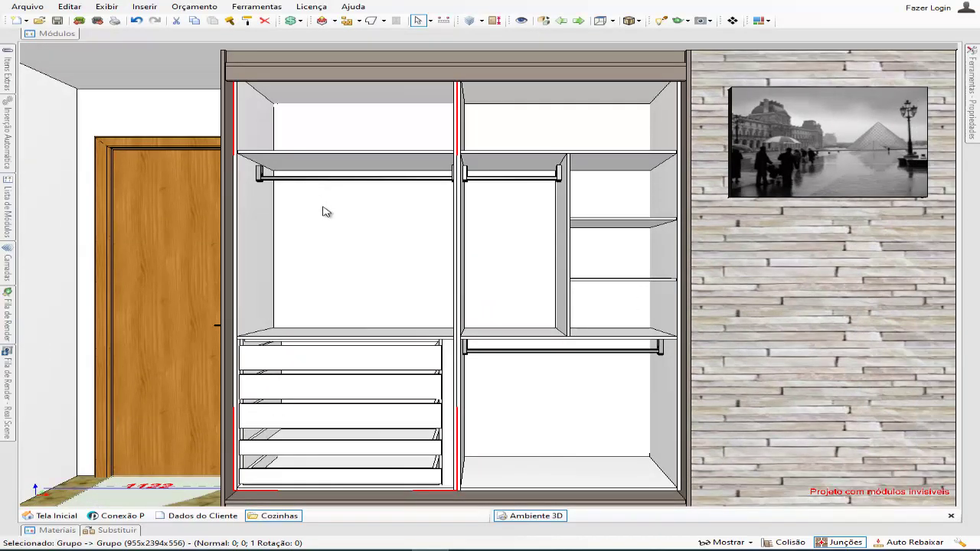
middle_drag(582, 357, 520, 354)
scroll(488, 248, up, 3)
middle_drag(618, 323, 449, 257)
scroll(487, 248, up, 1)
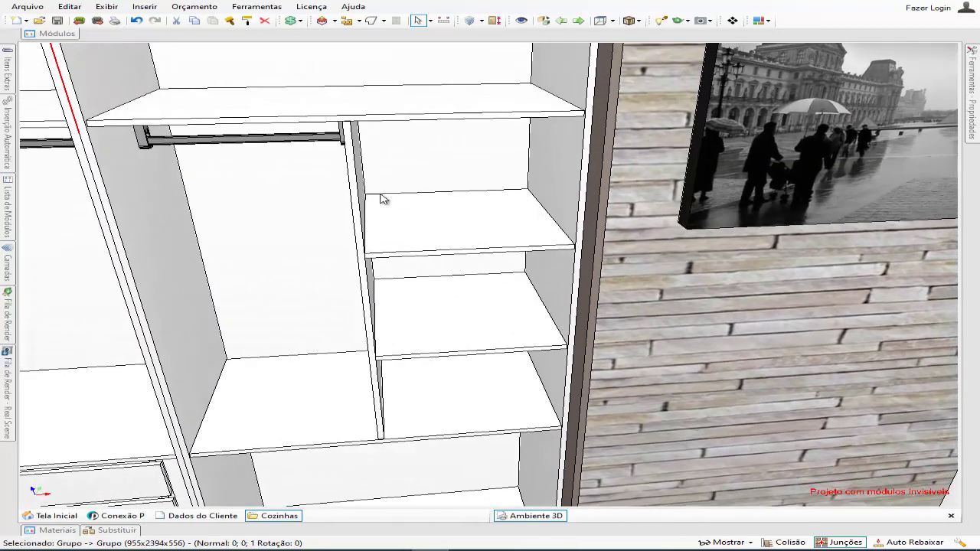
middle_drag(475, 339, 454, 374)
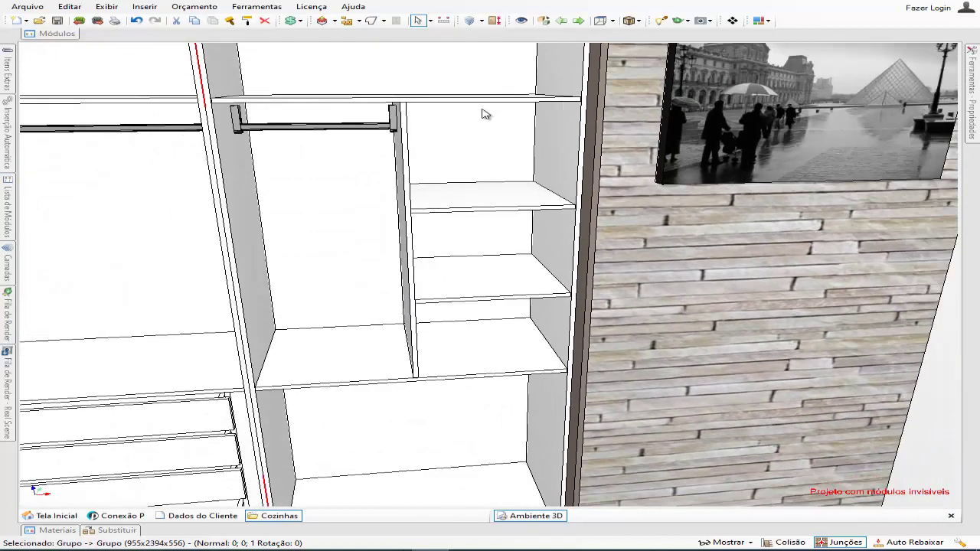
scroll(483, 113, down, 5)
middle_drag(483, 114, 459, 306)
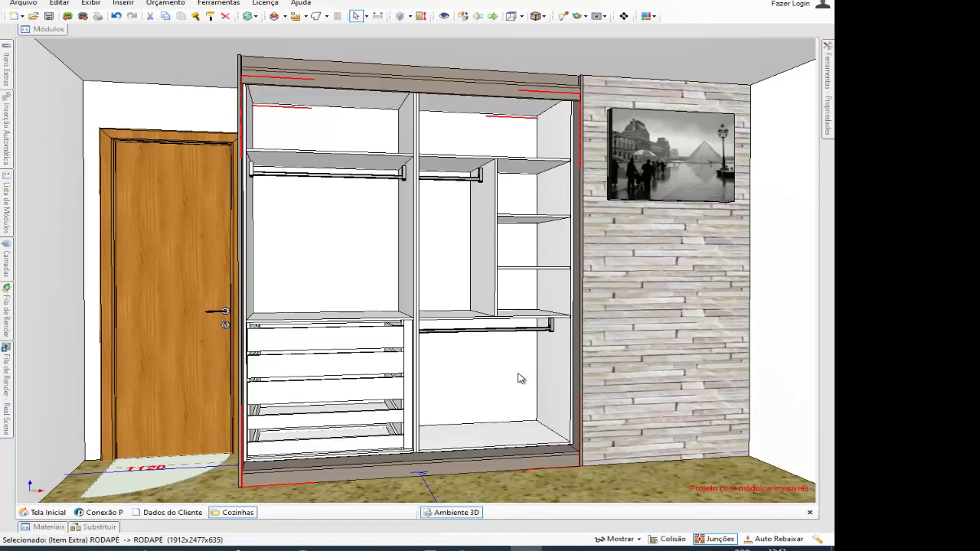
Examine the whole open wardrobe, including its baseboard and outer side panel, from an angle.
middle_drag(517, 374, 522, 369)
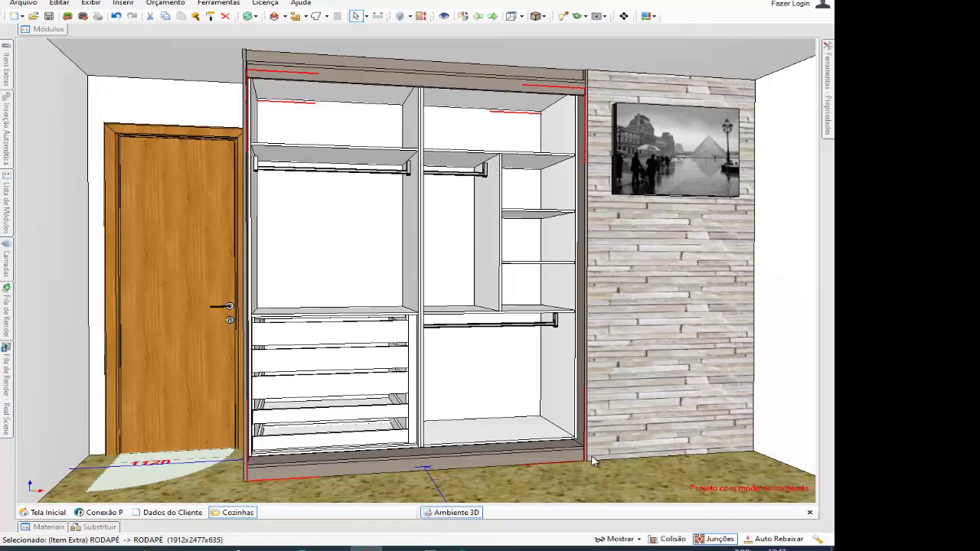
middle_drag(333, 435, 374, 440)
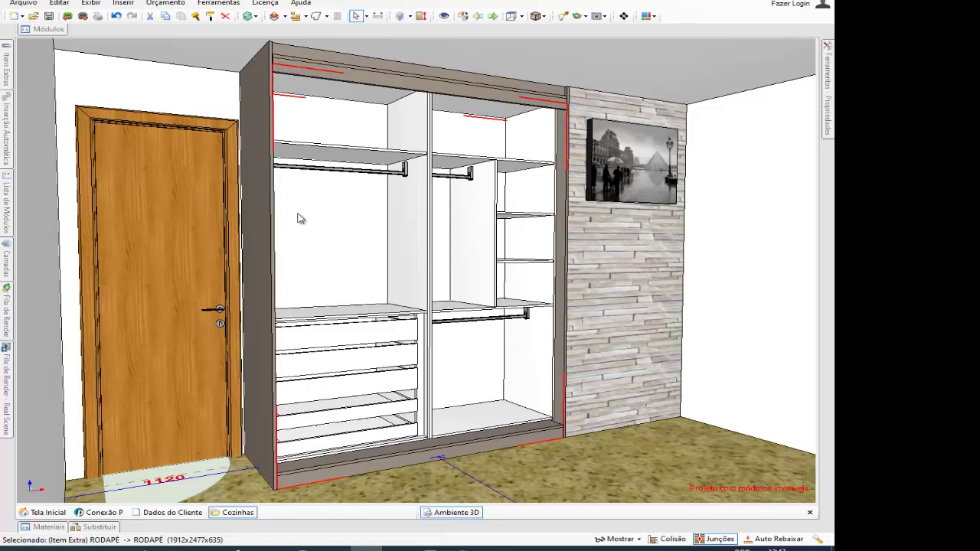
middle_drag(299, 209, 302, 202)
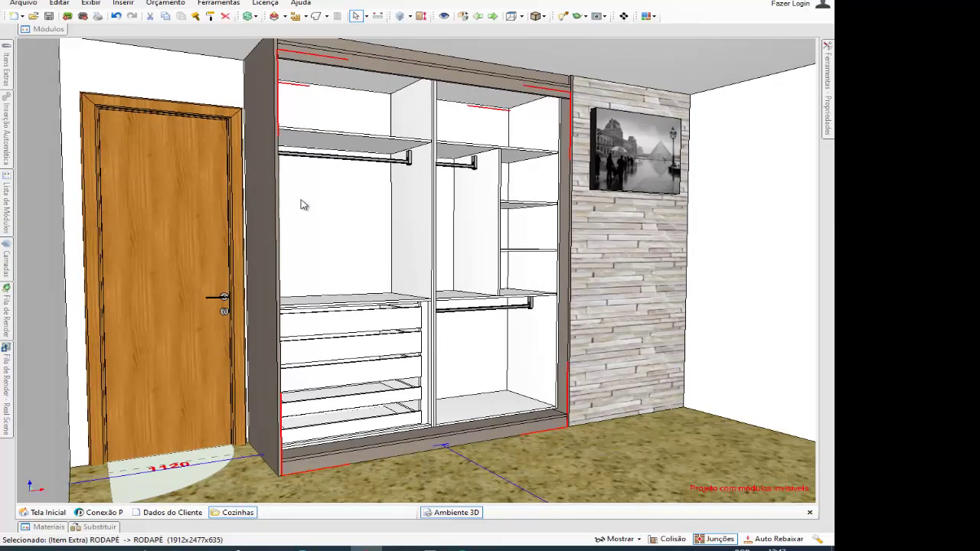
scroll(301, 201, down, 1)
middle_drag(386, 149, 324, 161)
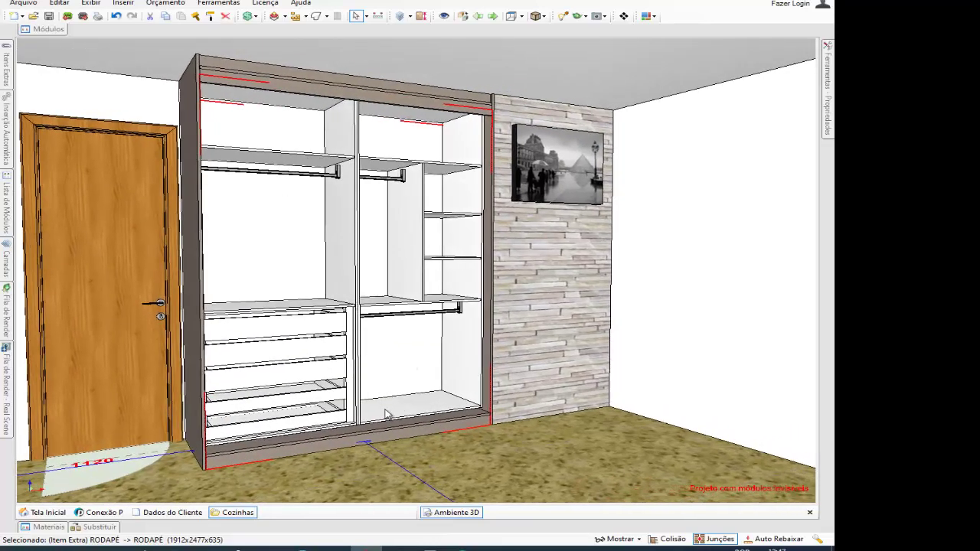
View the stone wall and closed wardrobe head-on, checking the mirrored sliding door and the wall.
double_click(538, 357)
middle_drag(329, 390, 533, 397)
scroll(536, 402, down, 1)
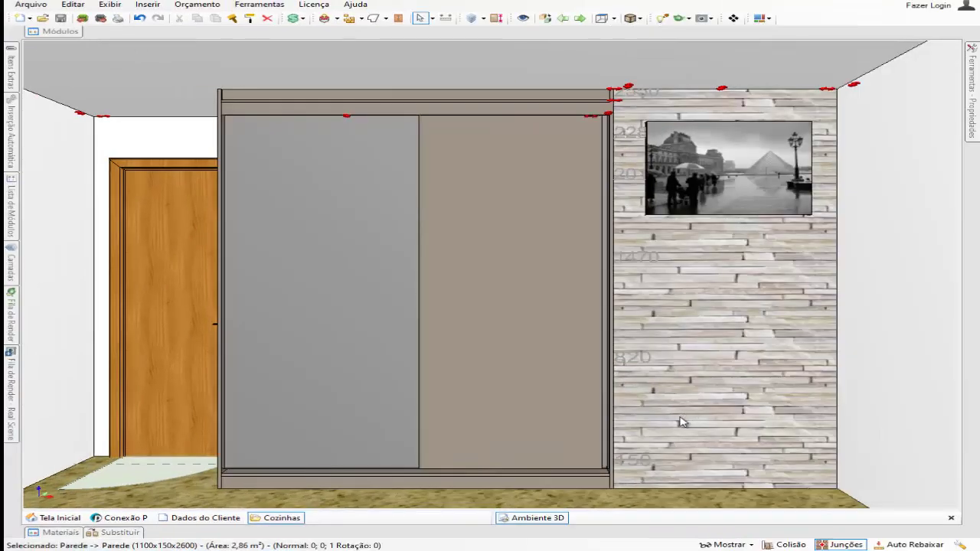
middle_drag(680, 418, 730, 418)
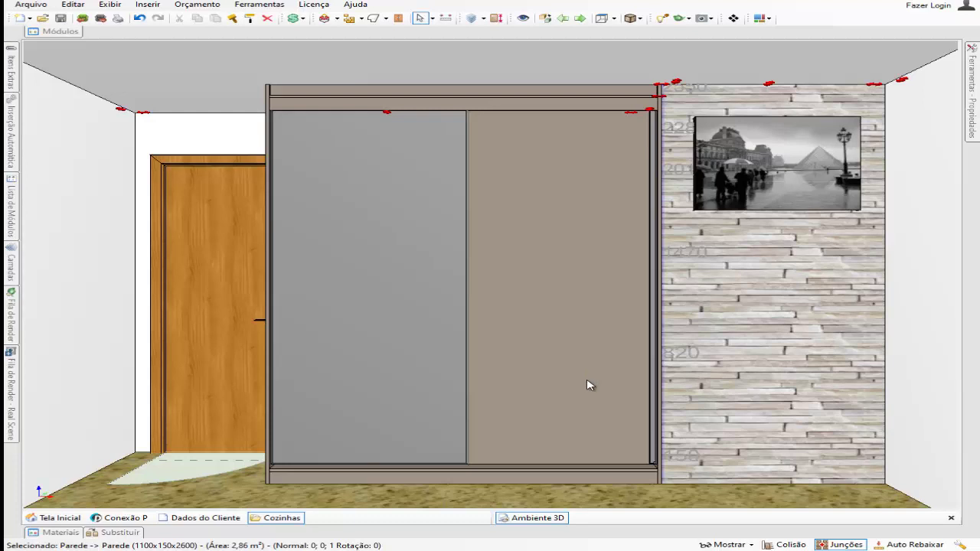
click(434, 328)
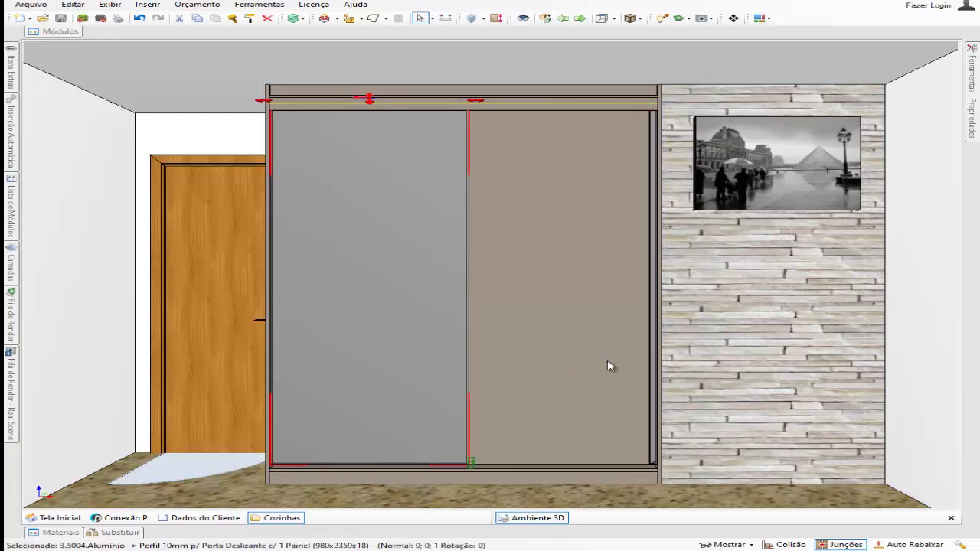
click(689, 398)
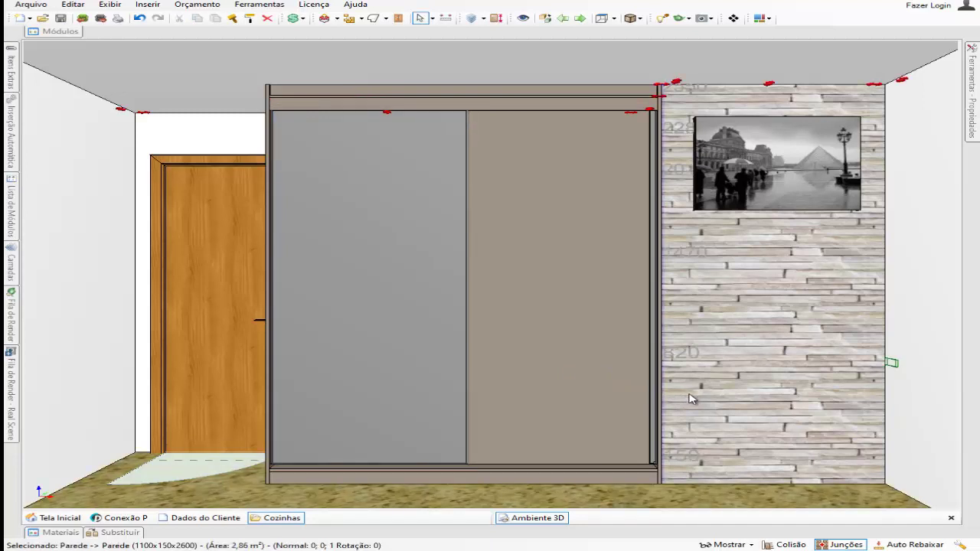
scroll(690, 394, down, 1)
middle_drag(690, 394, 687, 387)
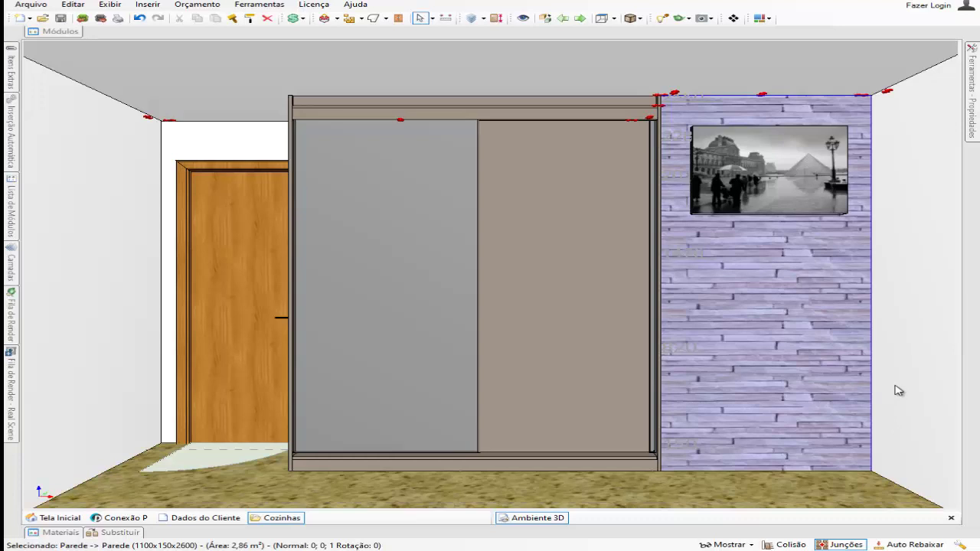
scroll(898, 391, up, 2)
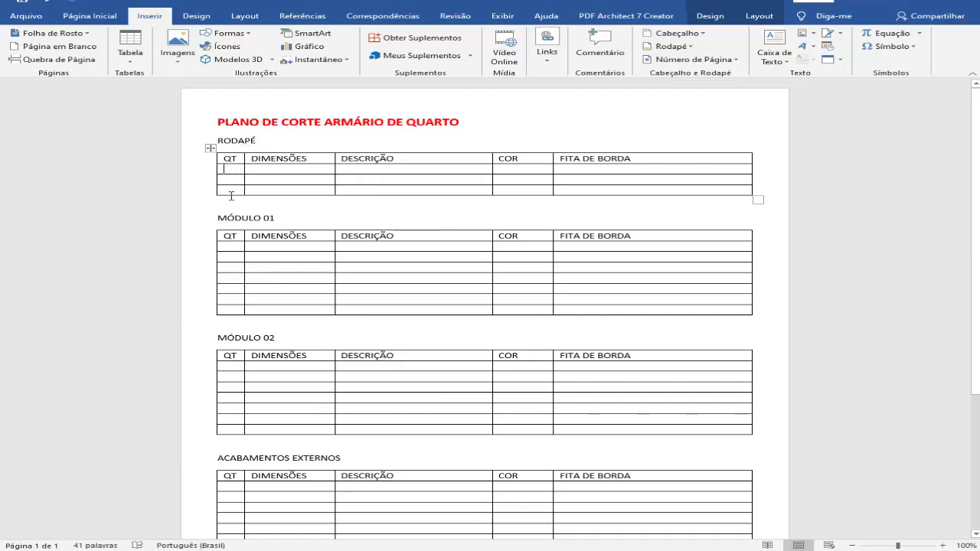
Switch to the Word cutting plan document and review the RODAPÉ, MÓDULO 01, MÓDULO 02 and ACABAMENTOS EXTERNOS tables.
scroll(279, 369, down, 3)
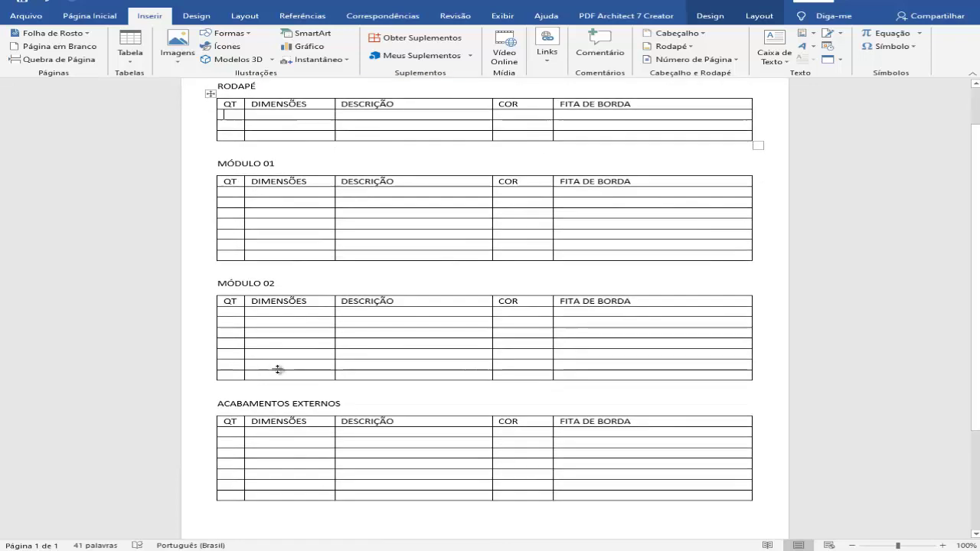
scroll(280, 366, up, 3)
scroll(281, 366, down, 1)
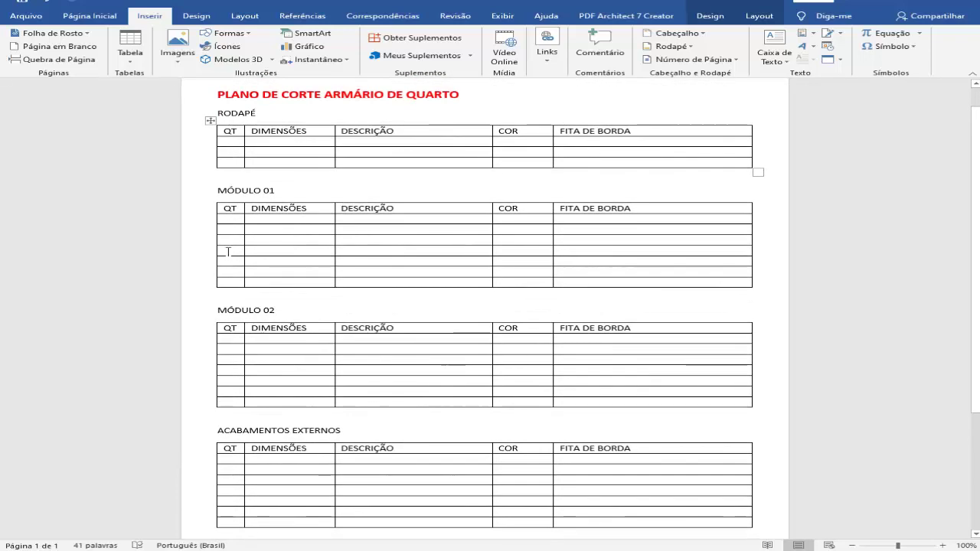
Review the QT, DIMENSÕES and DESCRIÇÃO columns in the first empty row of the RODAPÉ table.
click(232, 142)
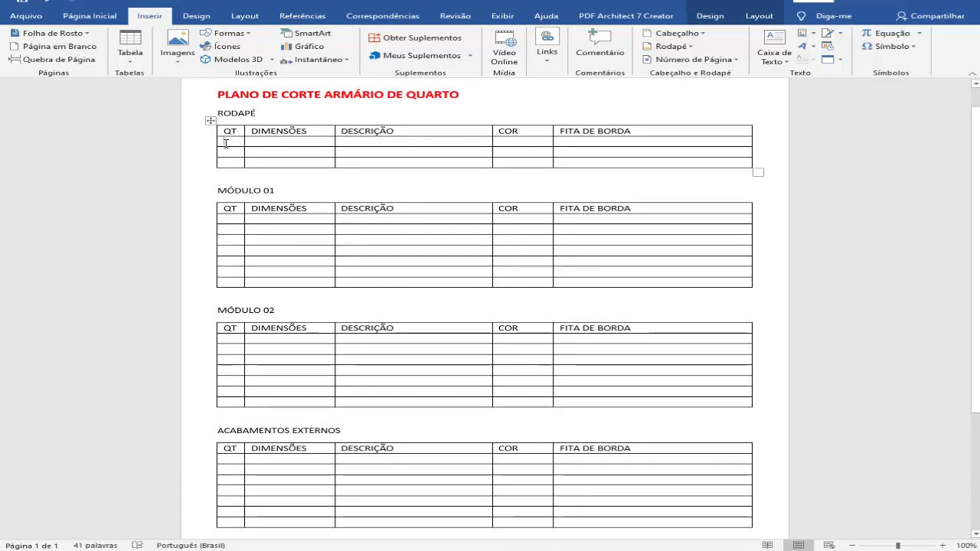
click(271, 141)
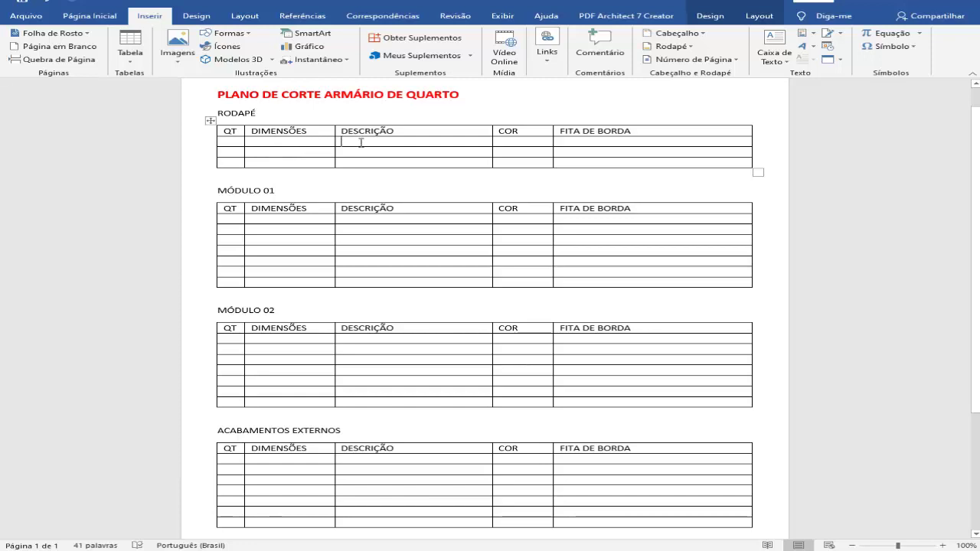
click(361, 142)
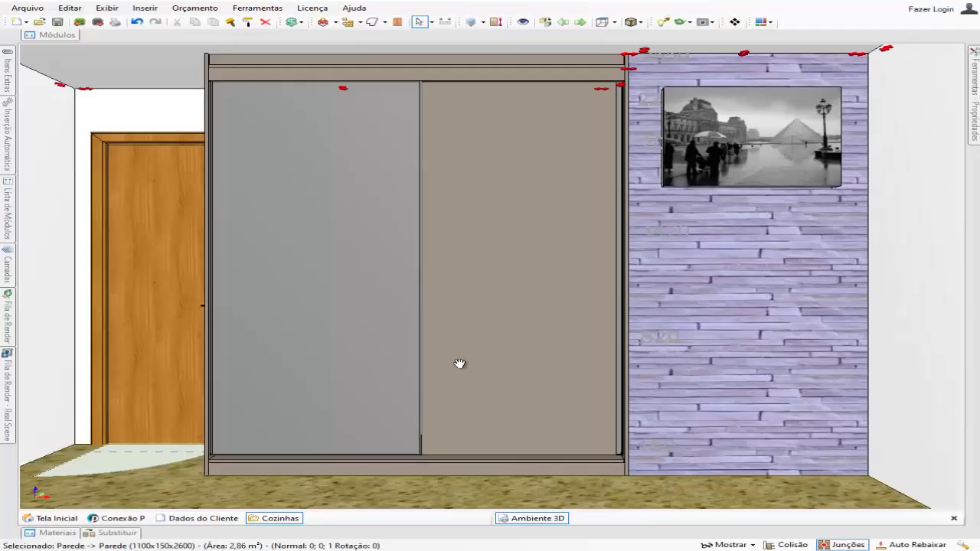
Switch to the 3D wardrobe project in Promob and hide the room's ceiling to expose the wardrobe from above.
middle_drag(459, 364, 462, 376)
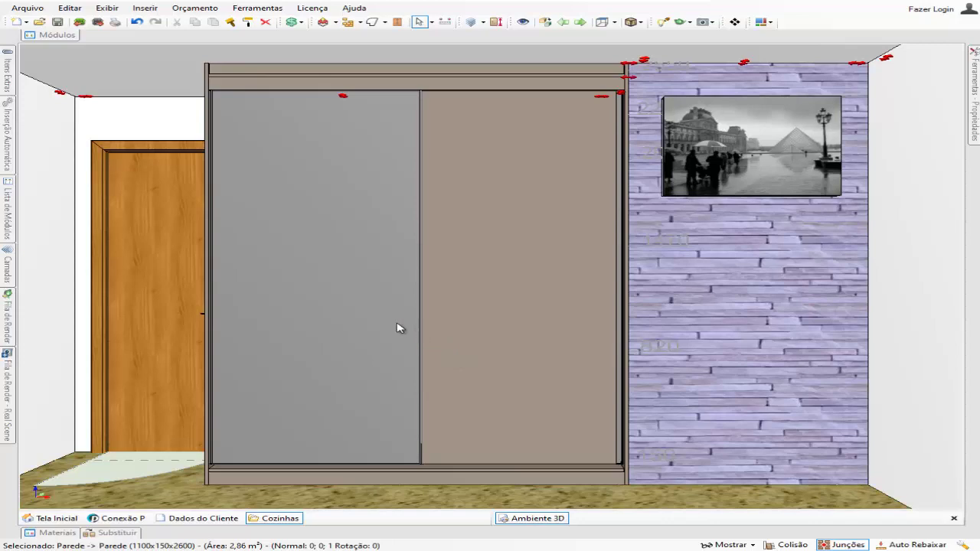
middle_drag(398, 327, 503, 326)
scroll(500, 352, down, 2)
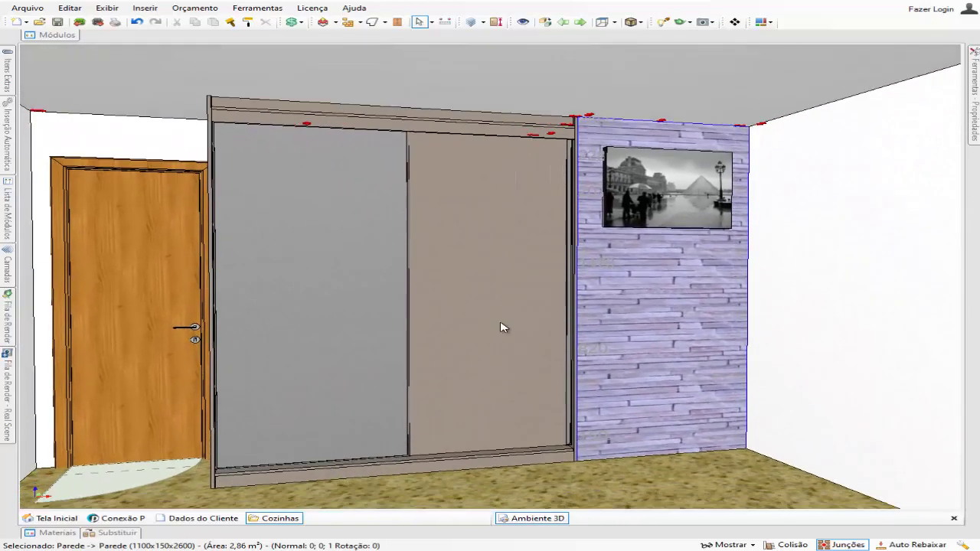
click(535, 99)
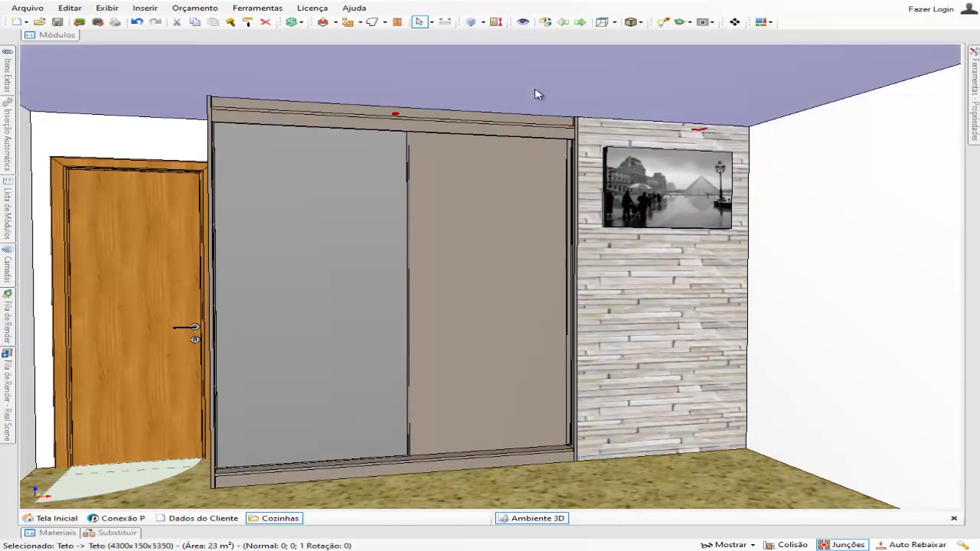
key(ctrl+i)
middle_drag(490, 206, 409, 247)
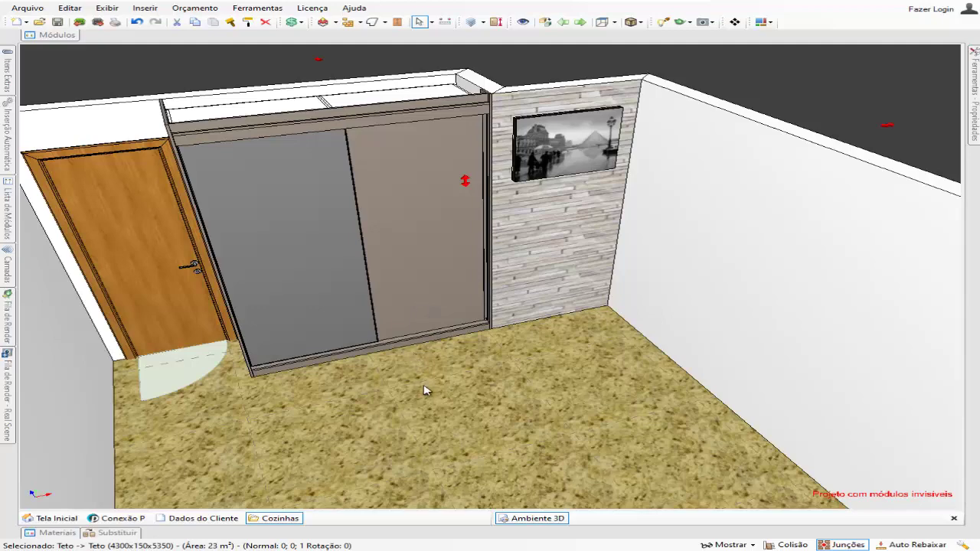
Move the wardrobe's drawer module out into the room and separate its drawer unit to expose the shelves and hanging rod.
middle_drag(426, 390, 397, 351)
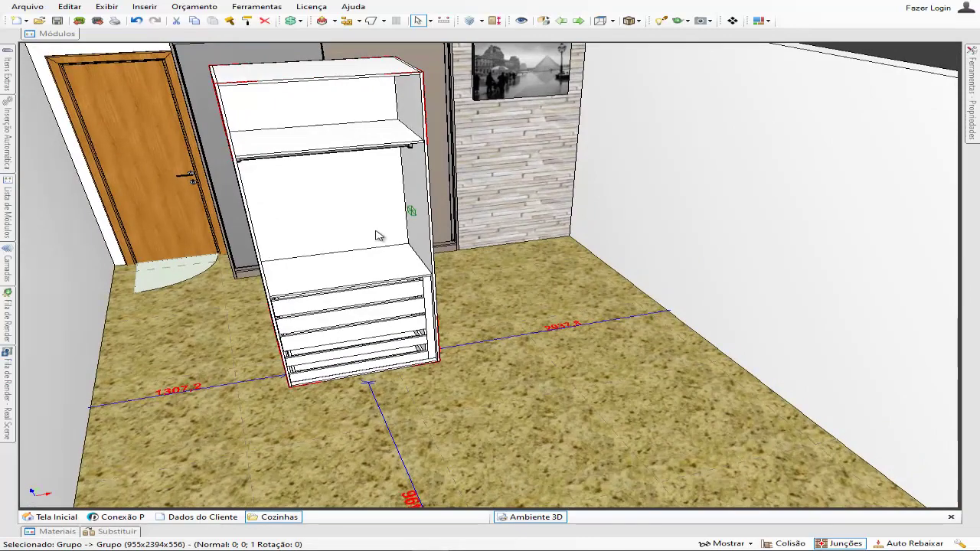
mouse_move(376, 236)
mouse_down()
mouse_move(405, 252)
mouse_move(371, 238)
mouse_up()
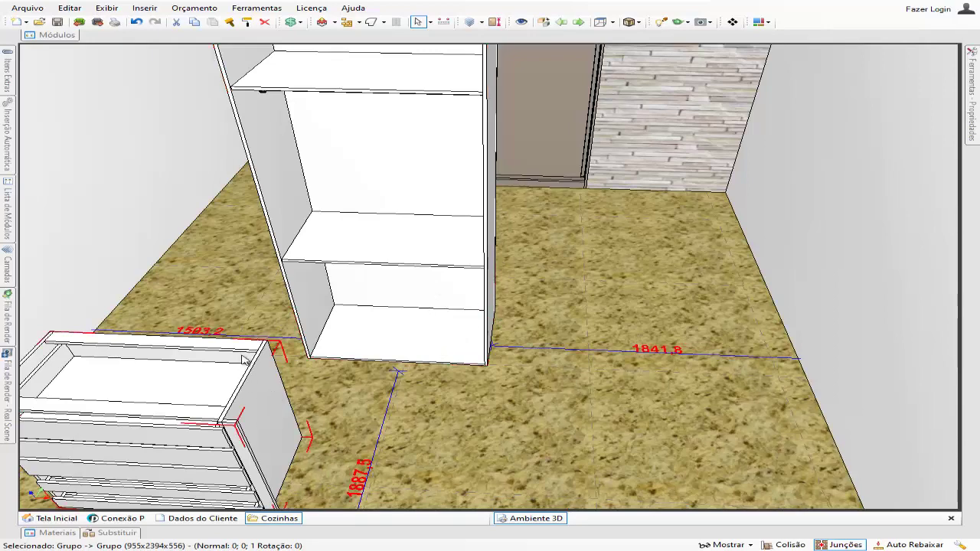
drag(246, 360, 305, 152)
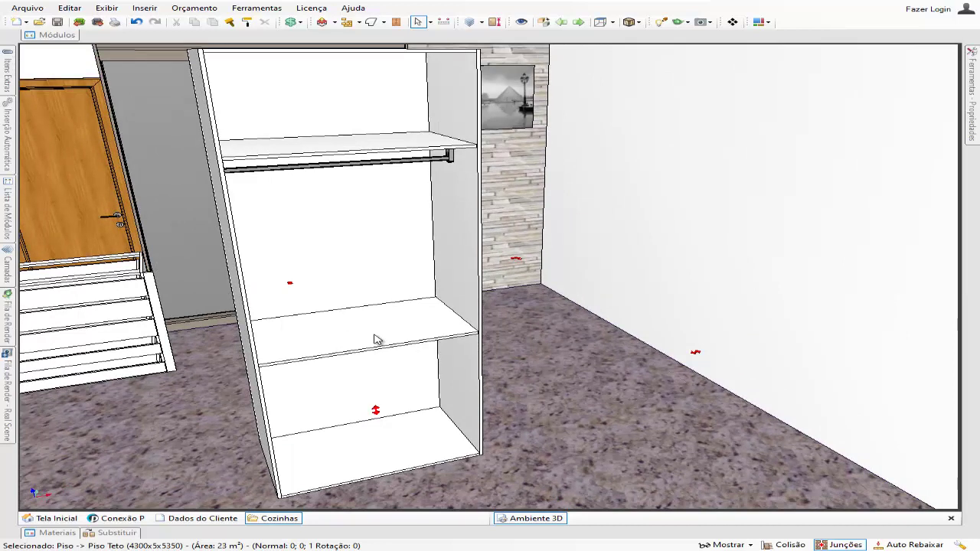
middle_drag(375, 340, 366, 306)
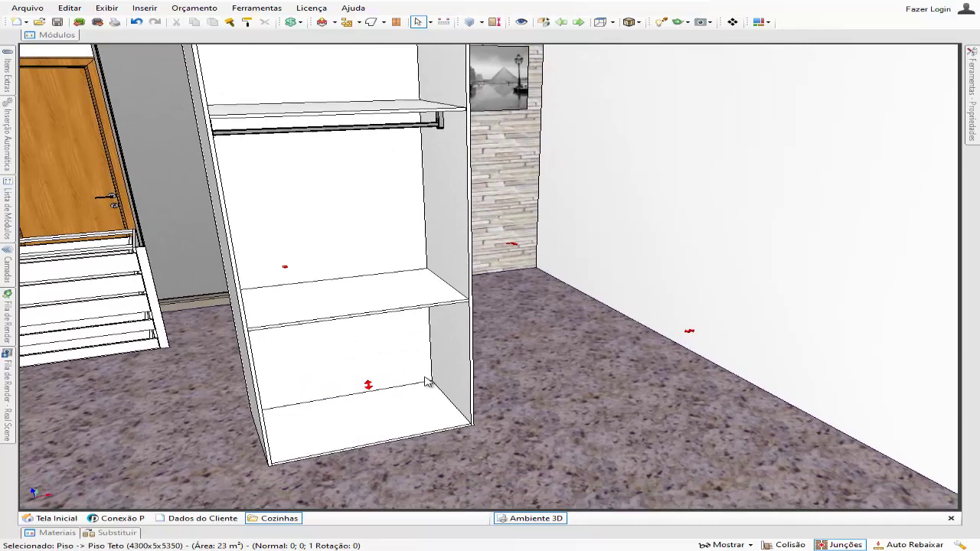
mouse_move(428, 383)
middle_down()
mouse_move(421, 374)
mouse_move(431, 373)
middle_up()
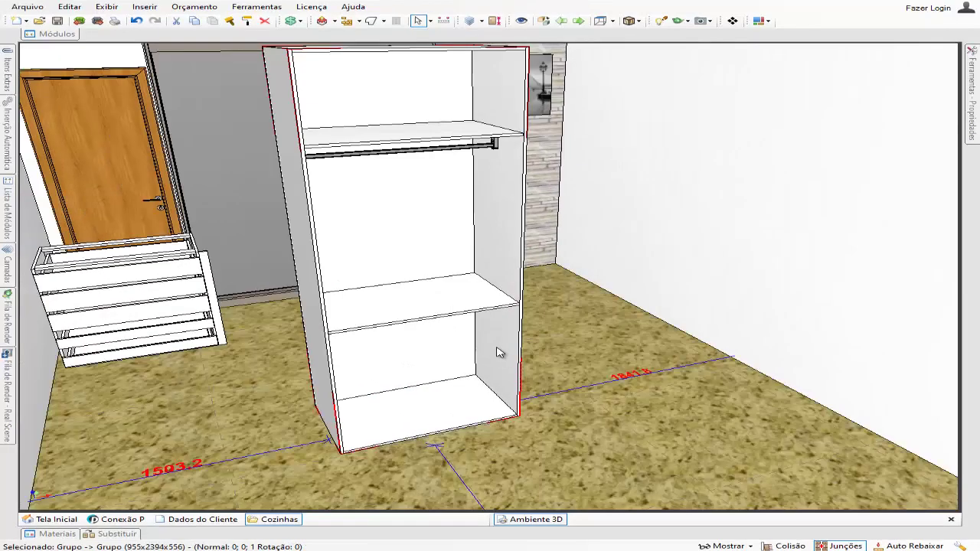
Lower the room wall in front of the door side to open the view of the wardrobe's outer side panel.
right_click(200, 277)
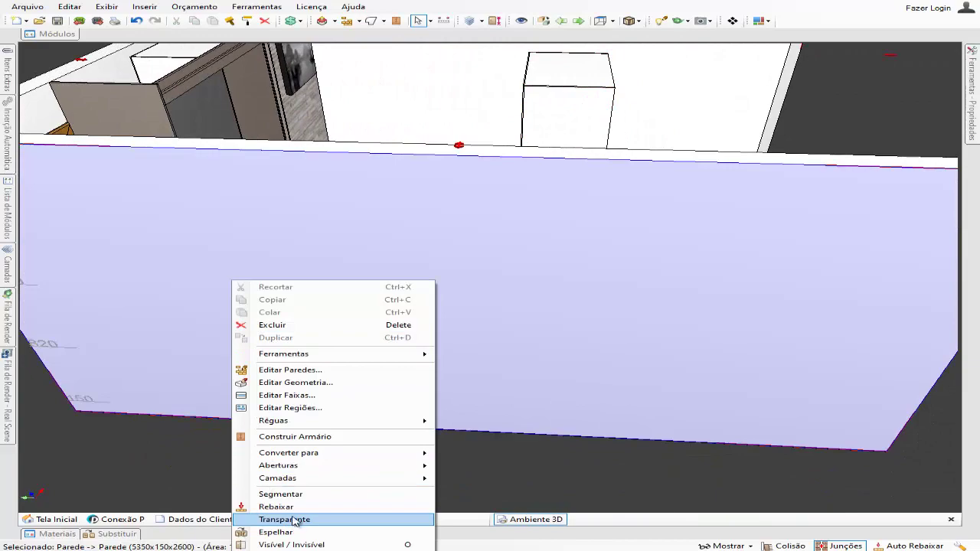
click(294, 507)
middle_drag(245, 348, 325, 357)
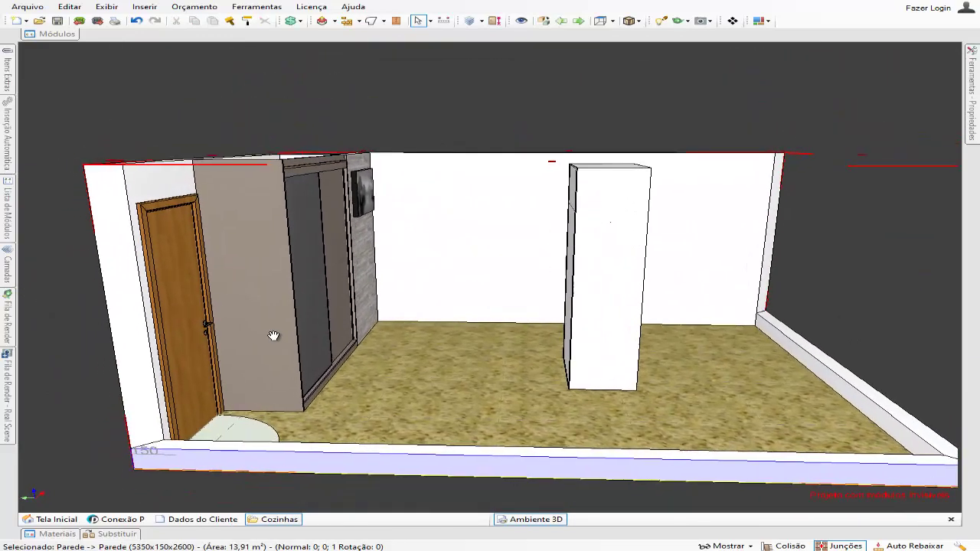
scroll(238, 411, up, 5)
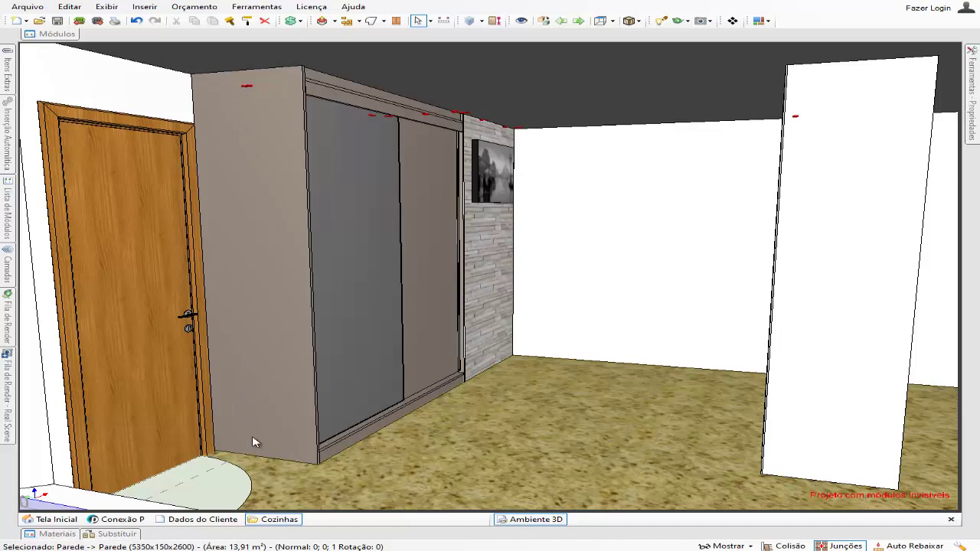
Hide the wardrobe's outer side panel next to the door to expose the baseboard structure inside.
click(257, 213)
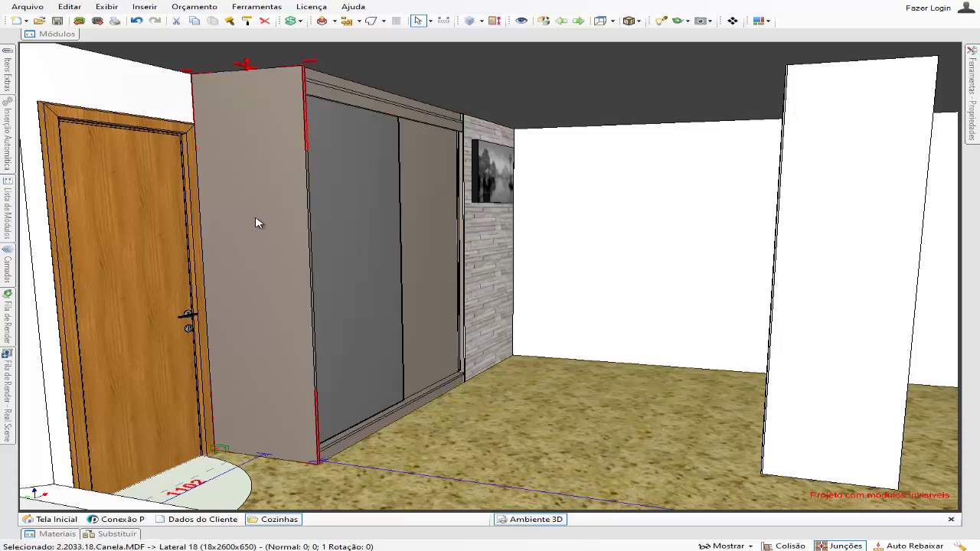
key(Delete)
middle_drag(235, 276, 305, 296)
scroll(323, 464, up, 8)
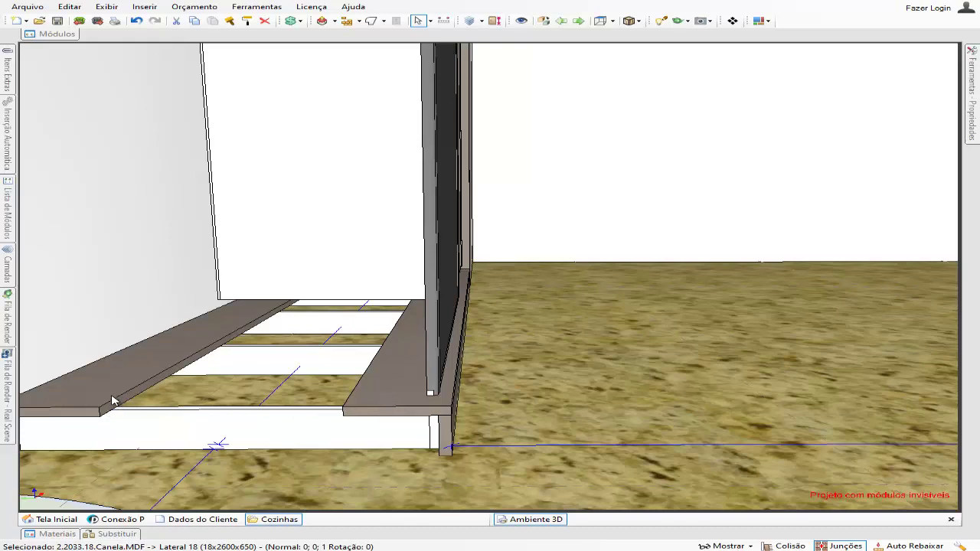
Examine the baseboard frame: its cross pieces, the two top strips and the front board under the sliding doors.
middle_drag(112, 370, 143, 369)
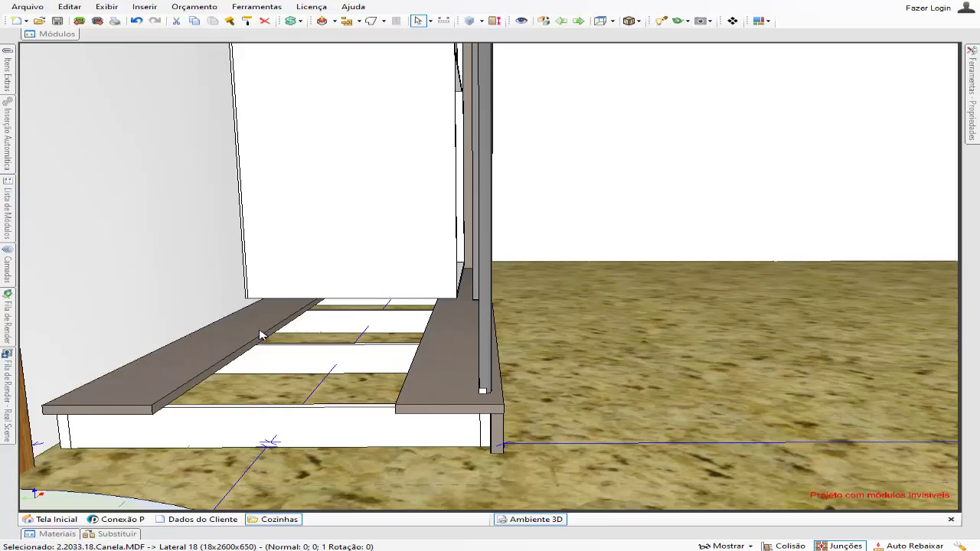
middle_drag(270, 354, 291, 343)
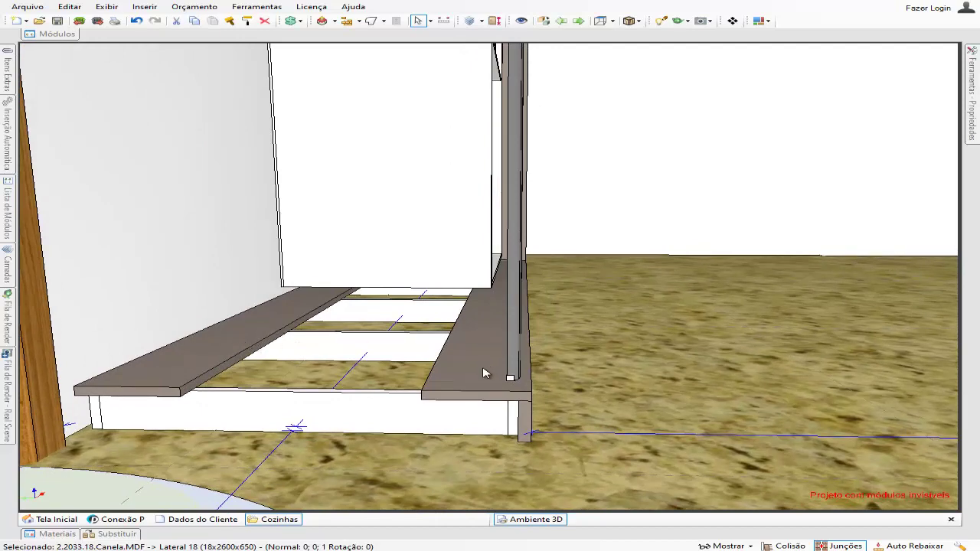
middle_drag(483, 374, 469, 390)
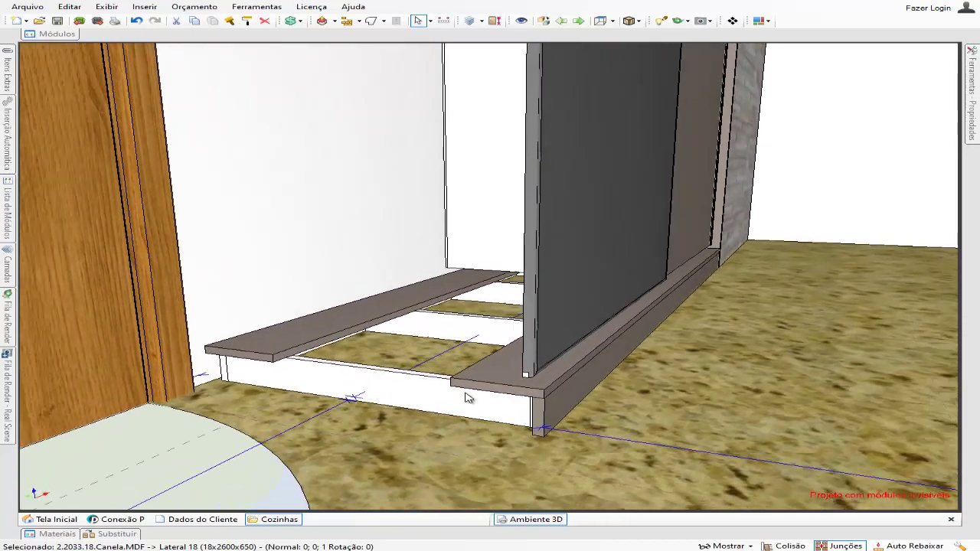
middle_drag(481, 414, 513, 397)
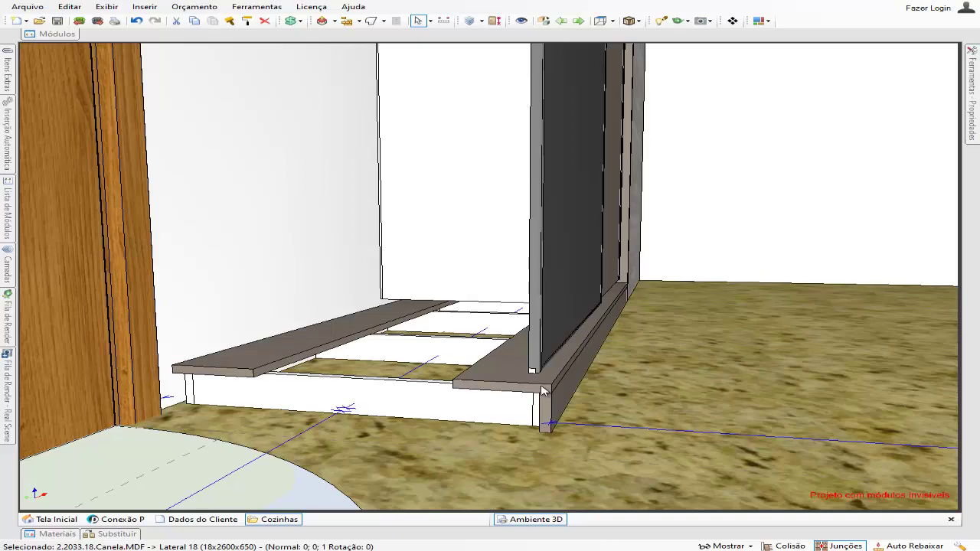
middle_drag(500, 382, 571, 403)
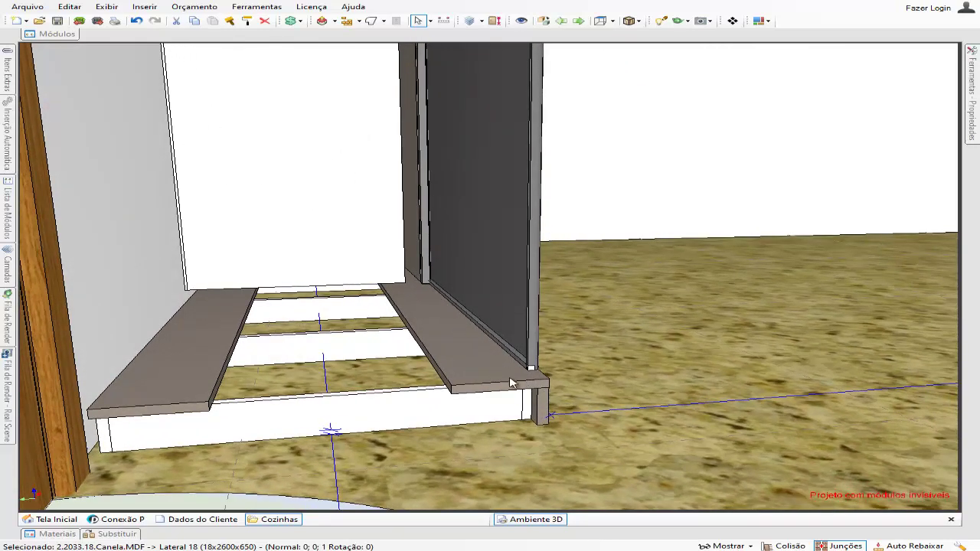
Examine how the inner module rests on the baseboard strips and its clearance to the sliding doors and back wall.
scroll(416, 352, up, 3)
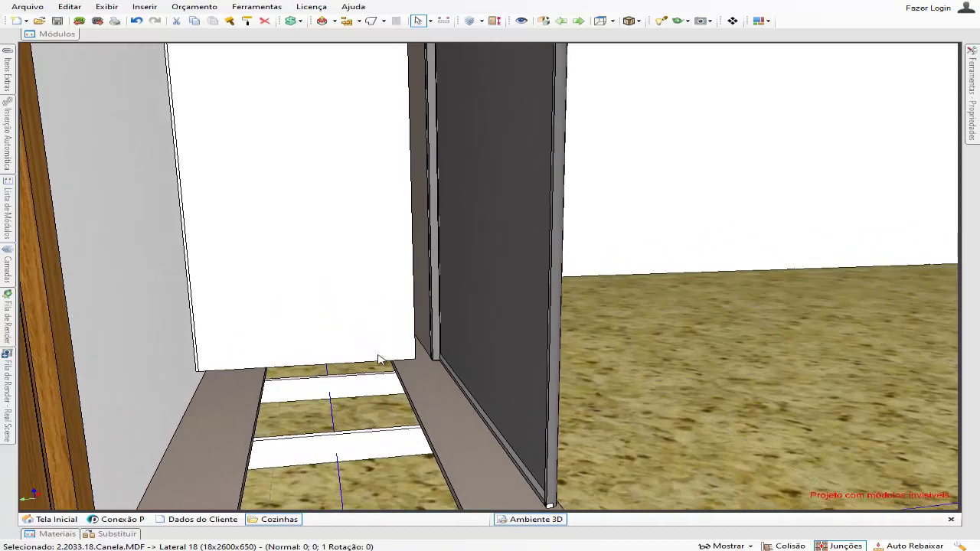
scroll(376, 360, up, 3)
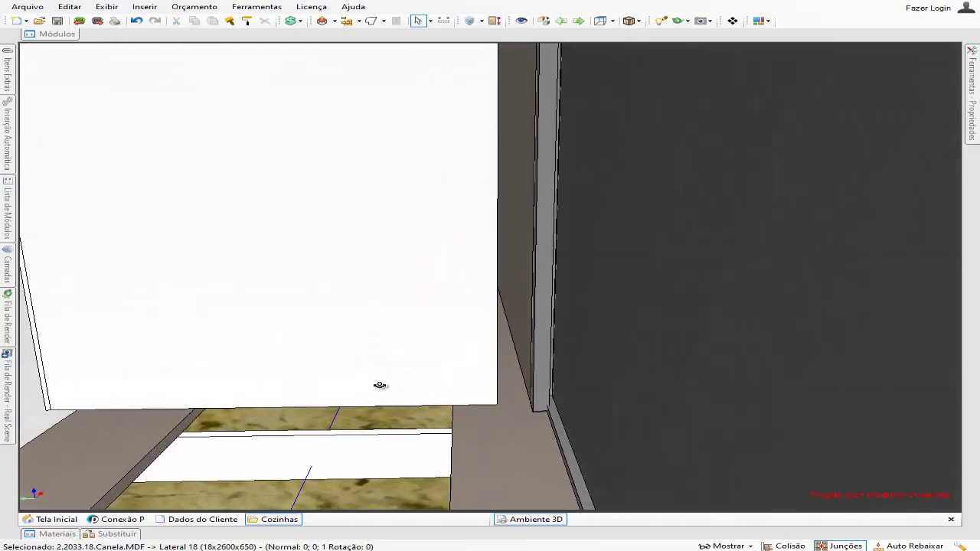
middle_drag(421, 385, 196, 376)
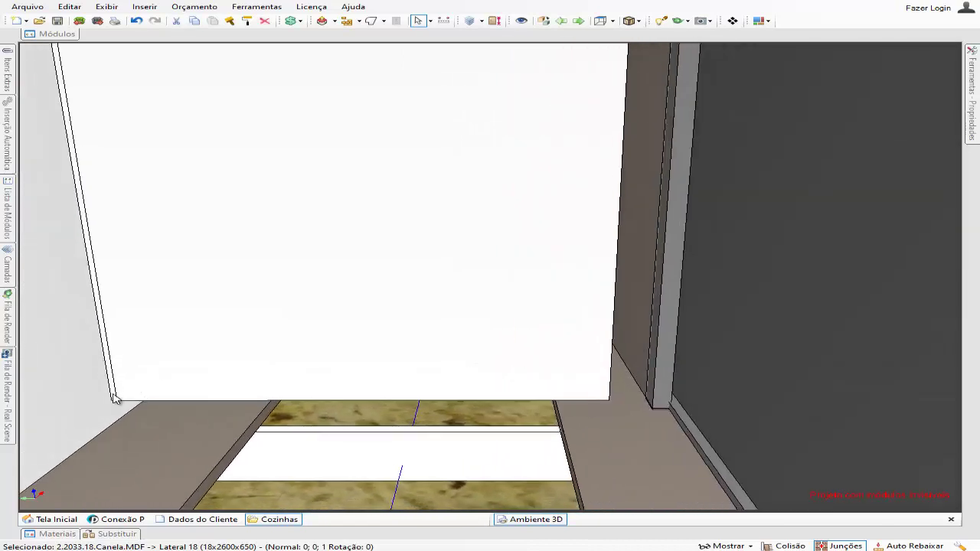
middle_drag(591, 397, 558, 409)
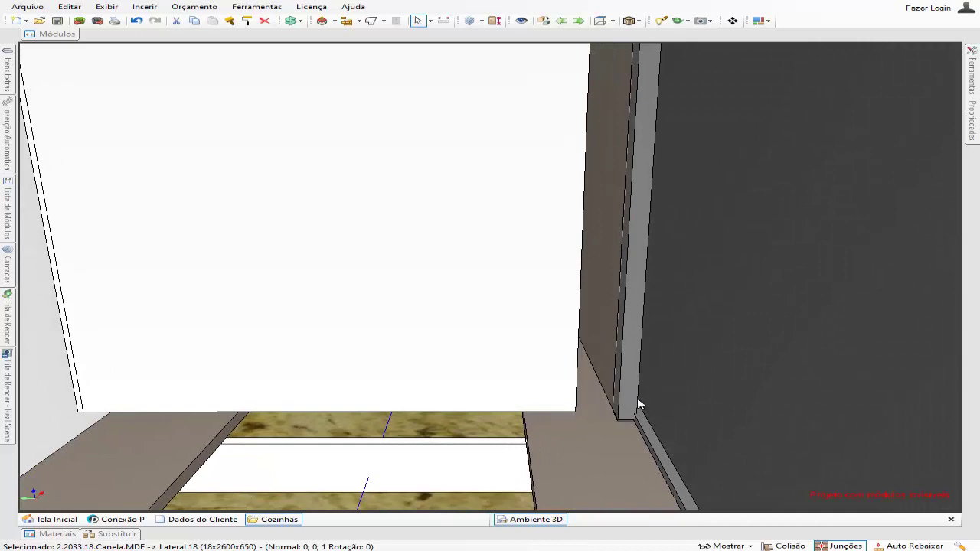
scroll(600, 375, down, 4)
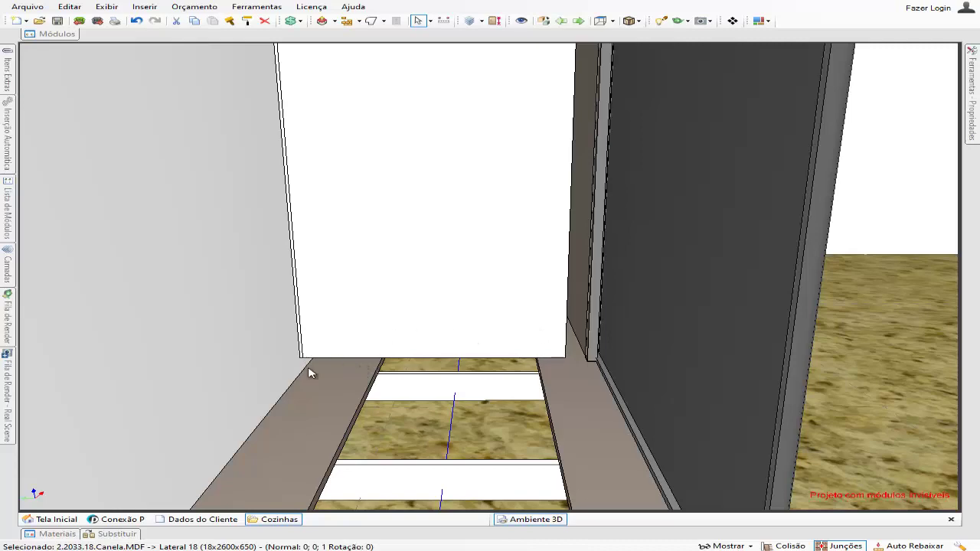
scroll(600, 364, down, 3)
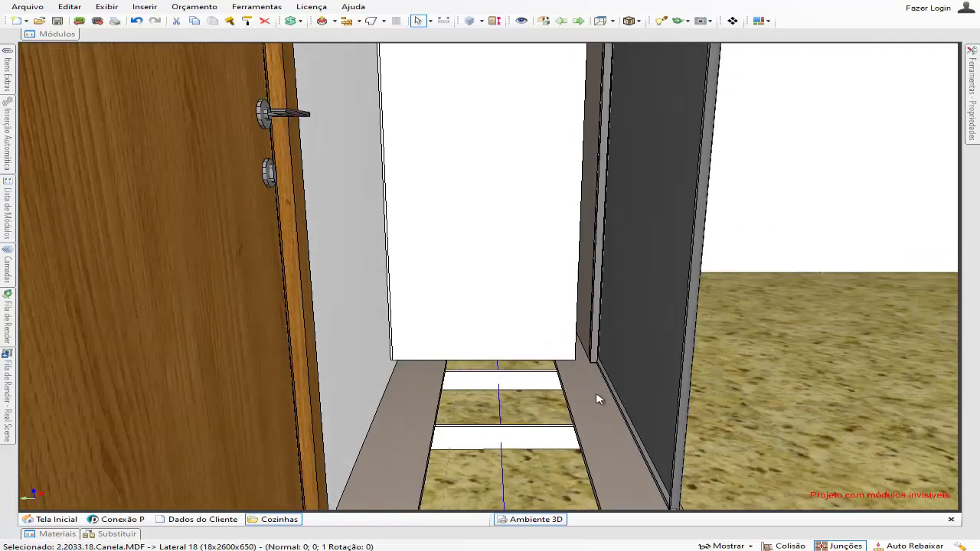
middle_drag(599, 399, 557, 377)
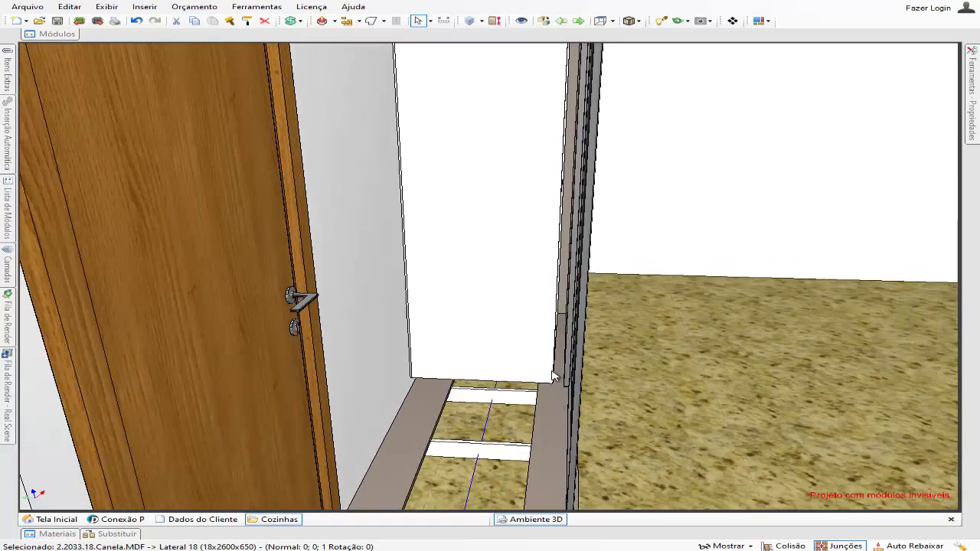
middle_drag(548, 296, 528, 206)
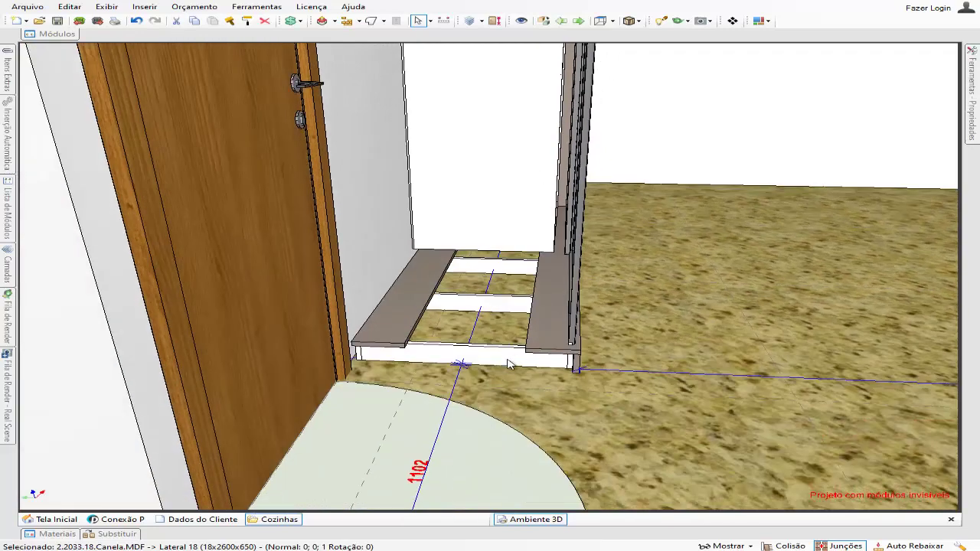
Examine the wardrobe's top finishing boards above the sliding doors from both sides and select the lower front strip.
middle_drag(546, 296, 448, 241)
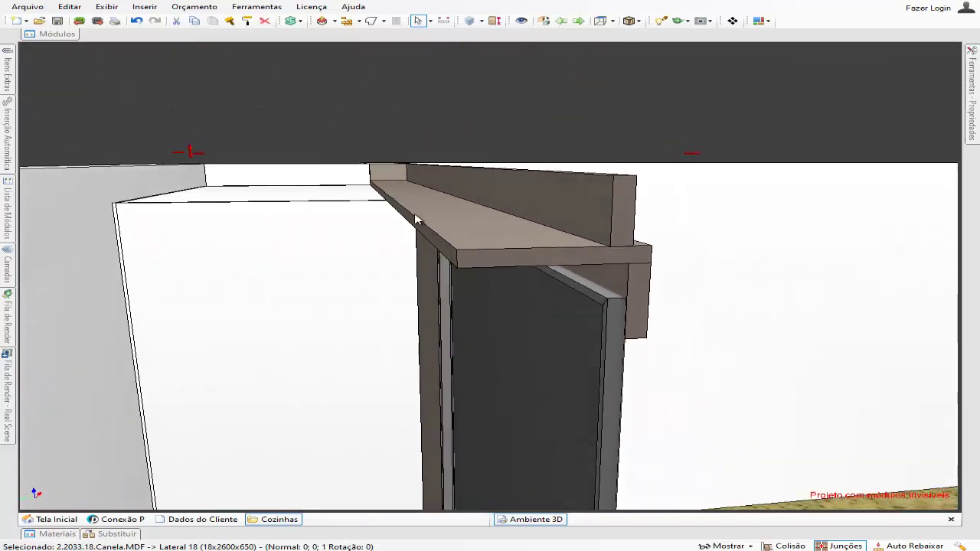
middle_drag(425, 218, 448, 300)
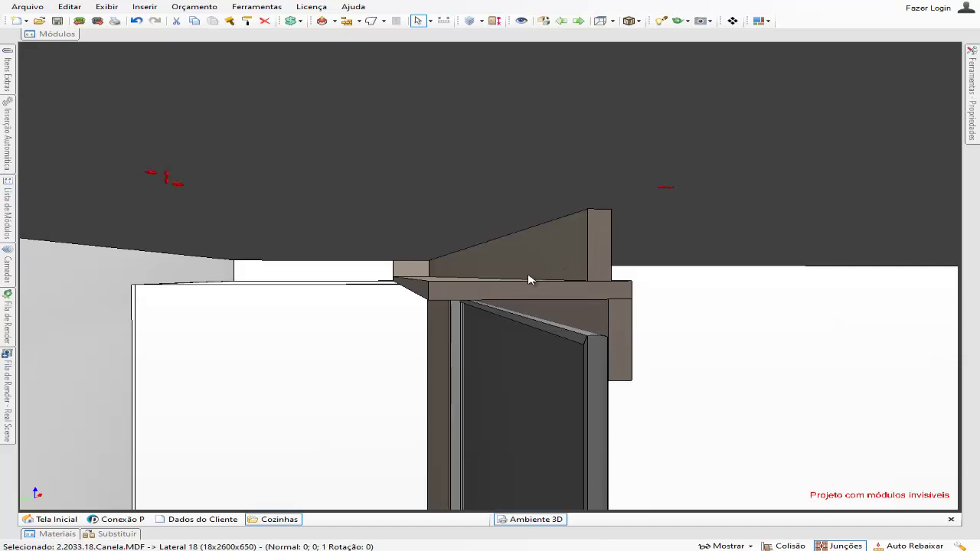
middle_drag(507, 282, 571, 272)
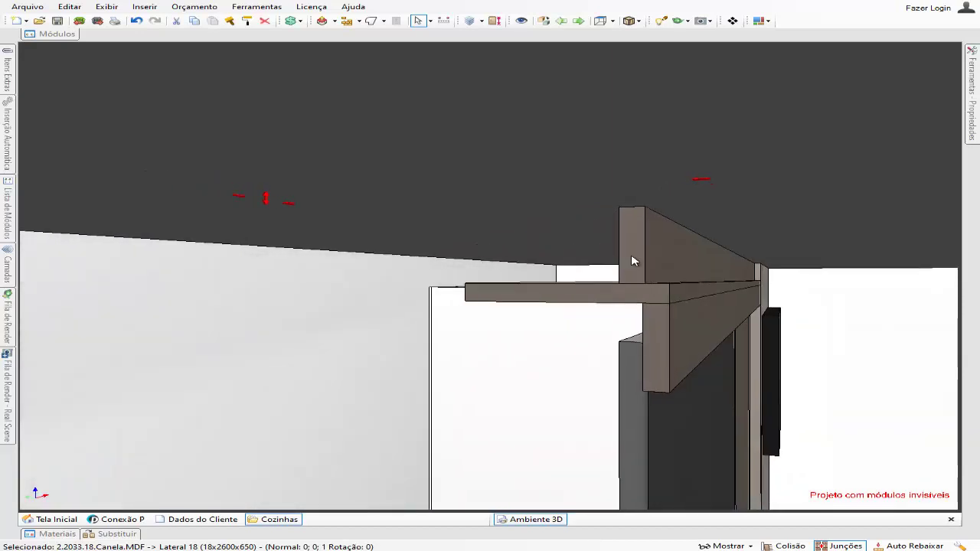
middle_drag(632, 262, 361, 306)
click(441, 267)
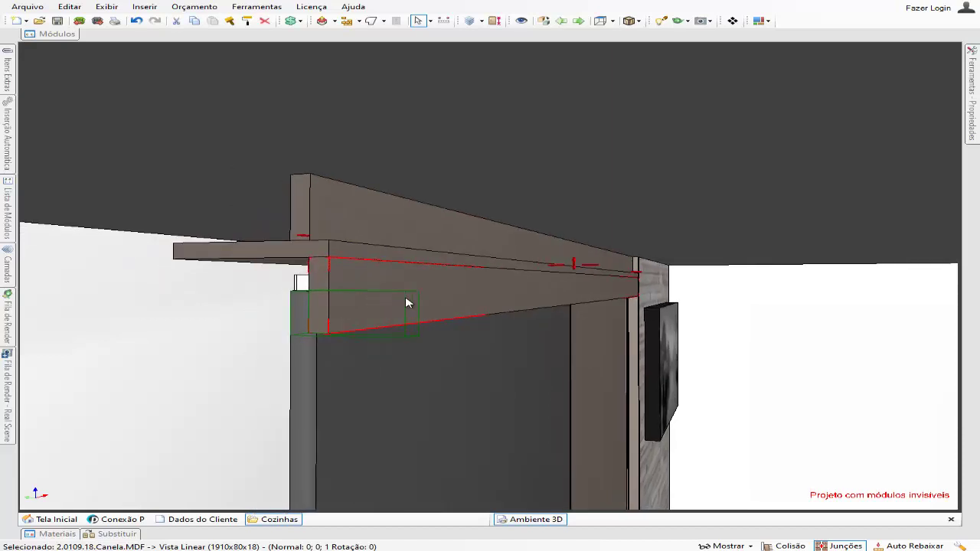
scroll(451, 301, up, 1)
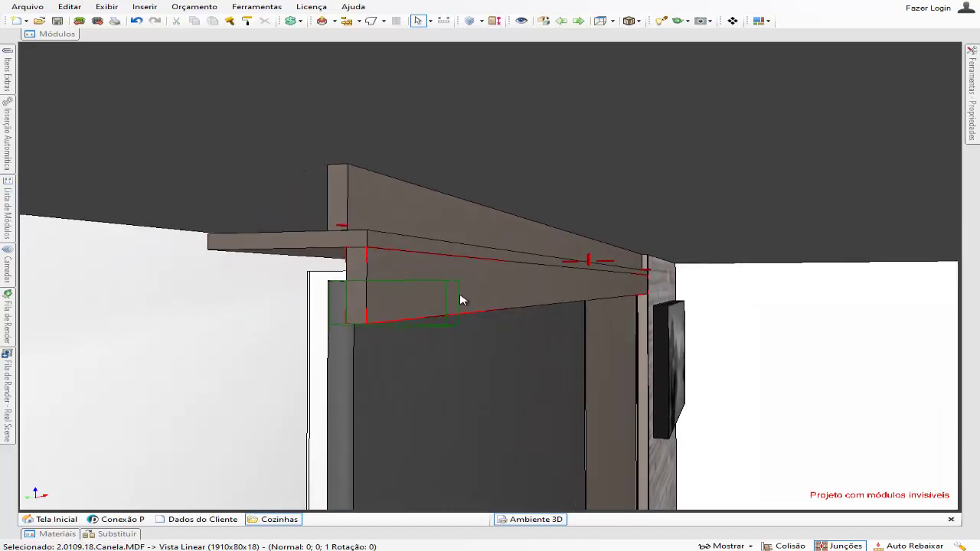
Examine the selected lower front strip along the full width above the wardrobe's sliding doors.
scroll(383, 300, up, 1)
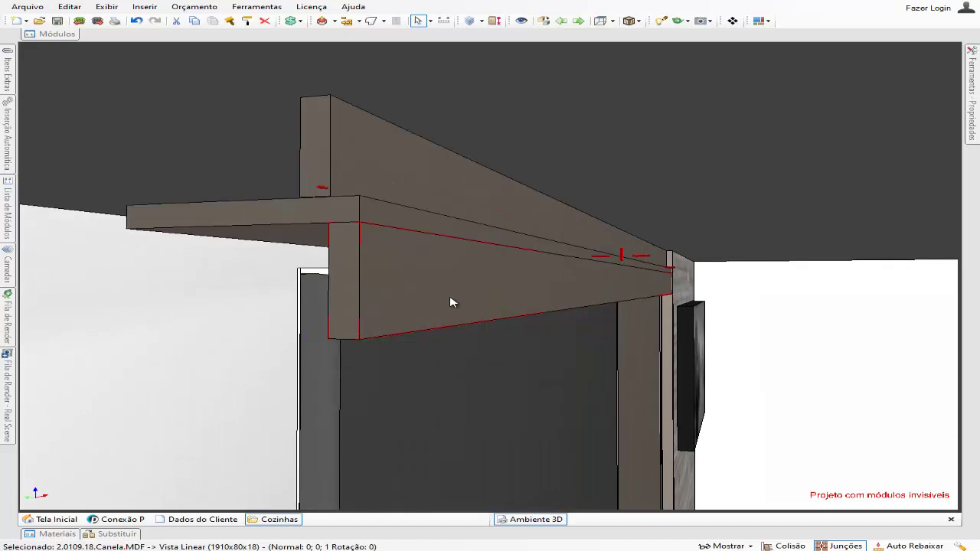
middle_drag(451, 302, 735, 352)
middle_drag(777, 388, 554, 309)
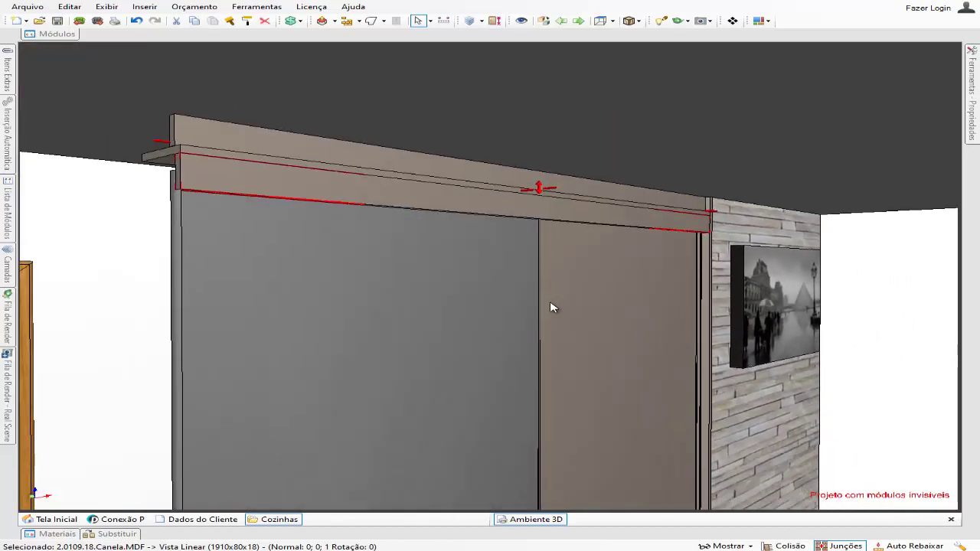
scroll(554, 311, down, 1)
middle_drag(698, 385, 627, 301)
scroll(642, 338, down, 5)
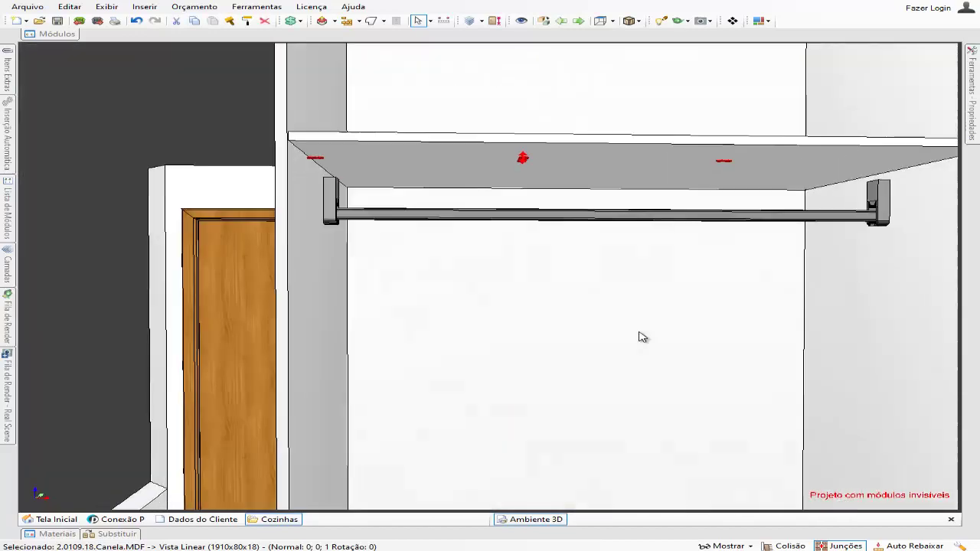
Select the free-standing inner module and examine its base, sides and shelves from the front.
middle_drag(641, 343, 633, 324)
scroll(626, 344, down, 1)
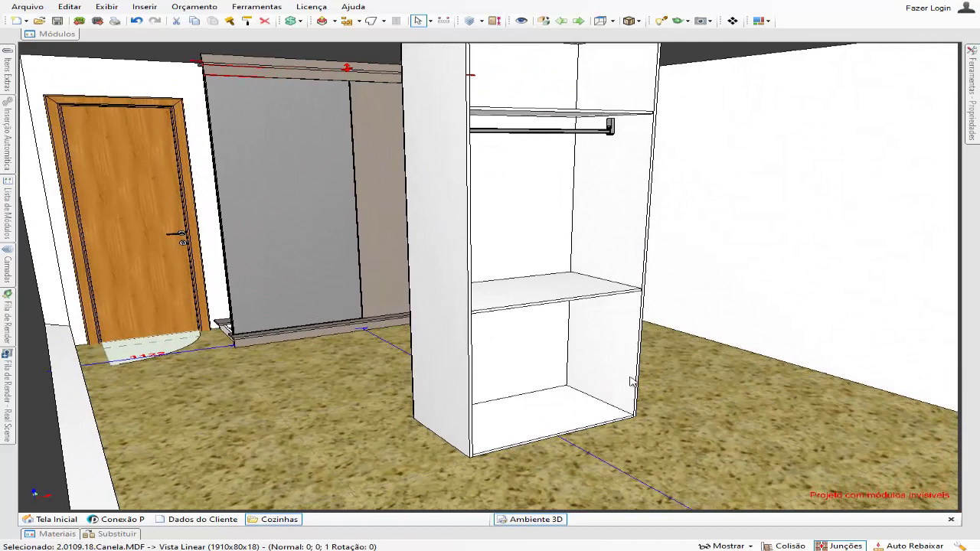
click(499, 420)
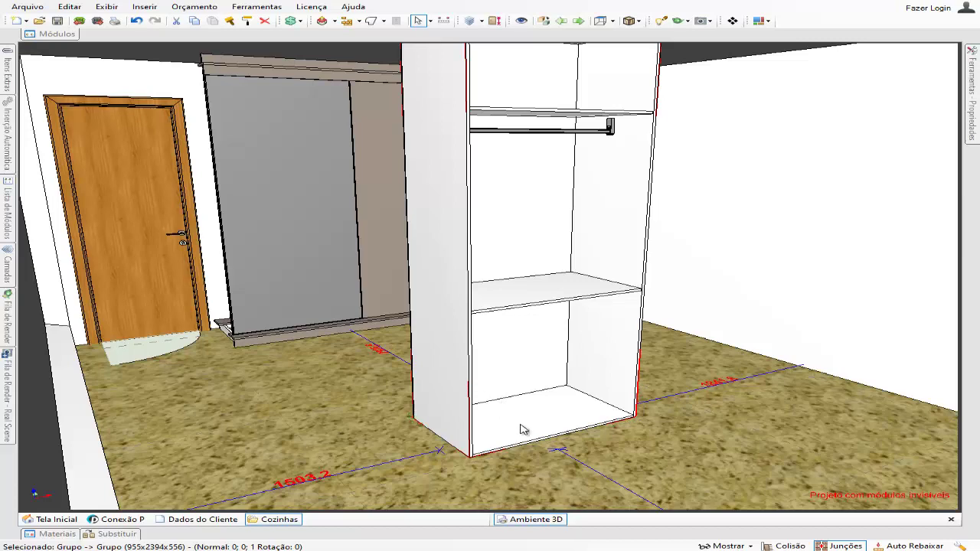
scroll(539, 441, up, 2)
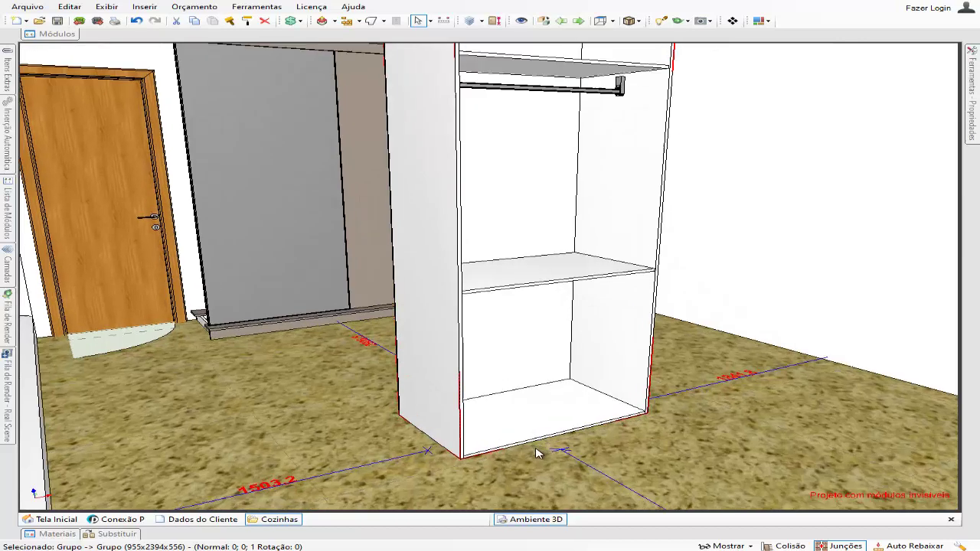
scroll(574, 405, up, 2)
middle_drag(528, 414, 516, 414)
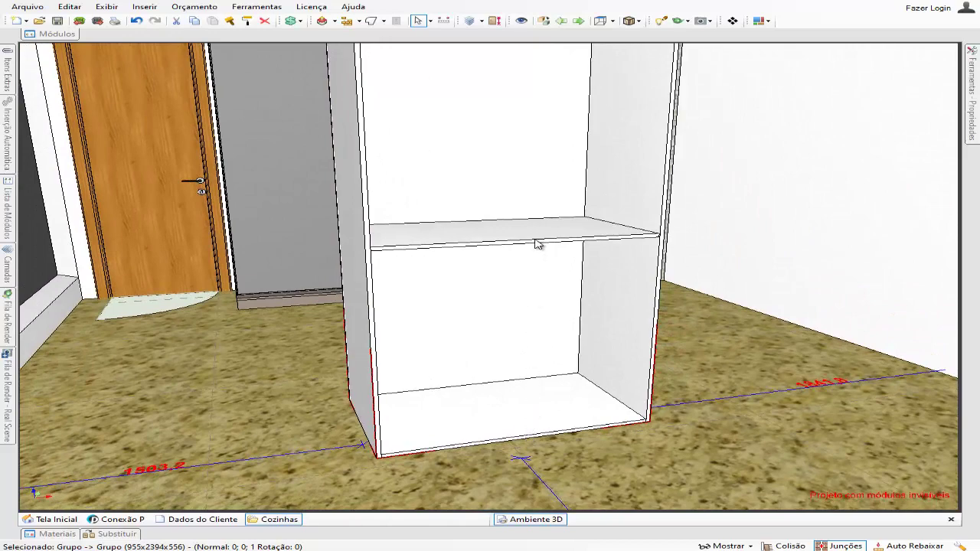
scroll(534, 258, down, 3)
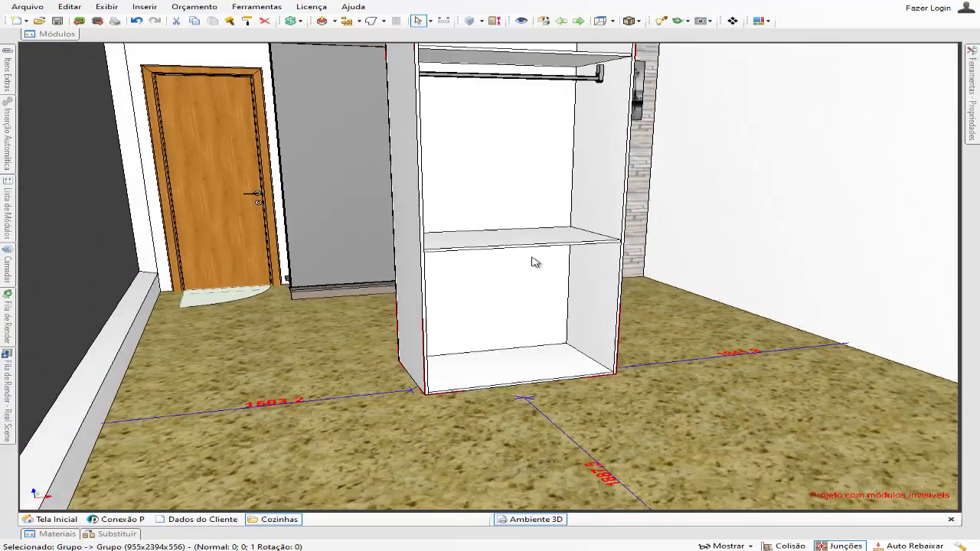
Examine the module's top and back edges to see how the back panel meets the sides and top board.
middle_drag(501, 194, 464, 308)
scroll(256, 309, up, 4)
middle_drag(368, 265, 231, 254)
middle_drag(343, 274, 363, 279)
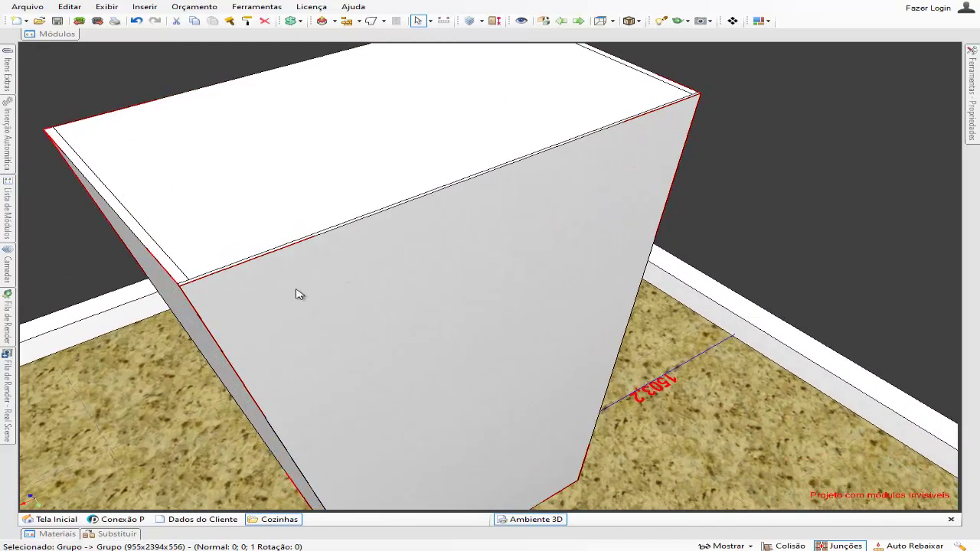
scroll(299, 293, up, 3)
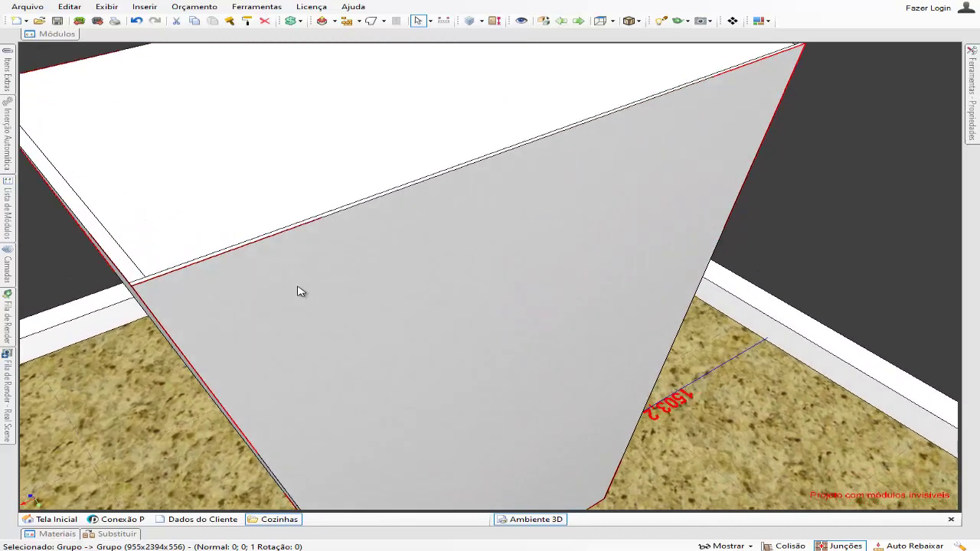
scroll(144, 291, up, 5)
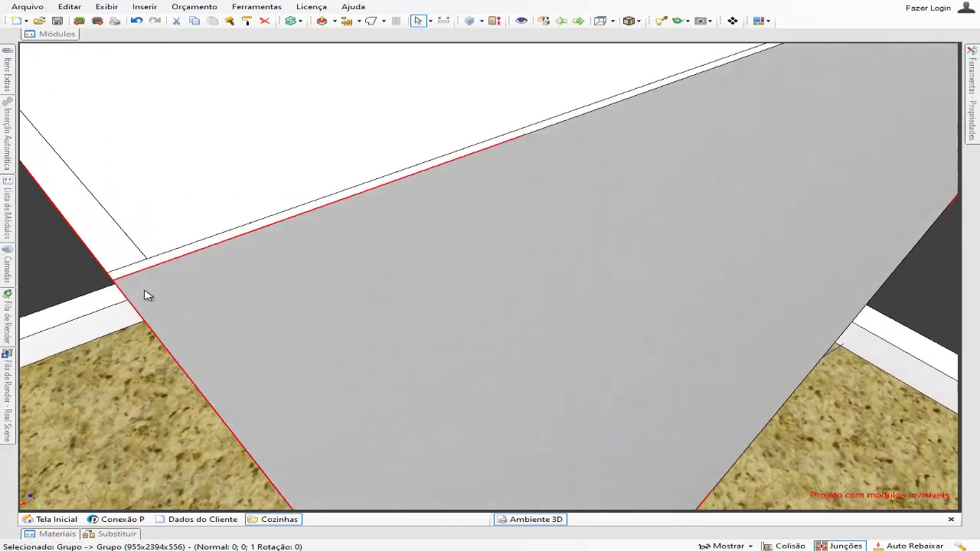
middle_drag(132, 257, 184, 322)
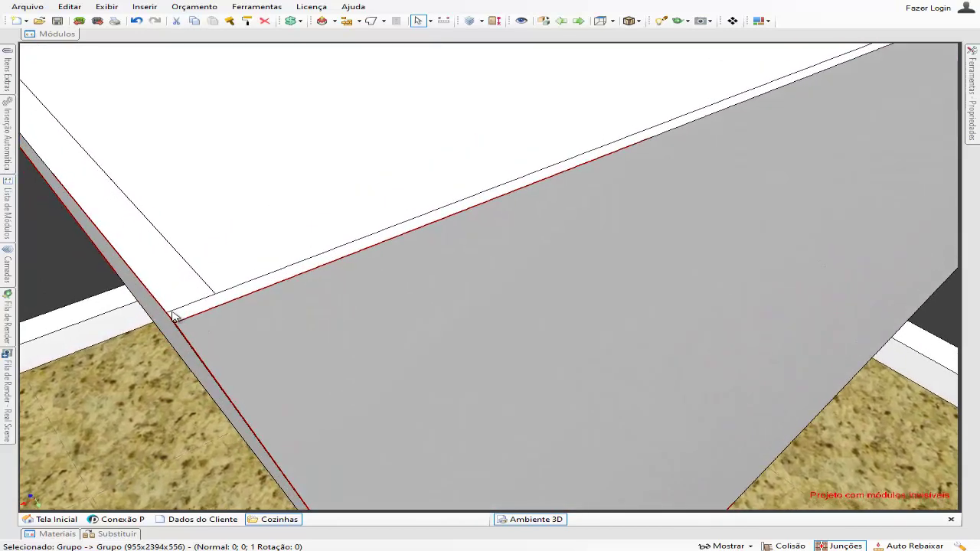
middle_drag(792, 135, 222, 341)
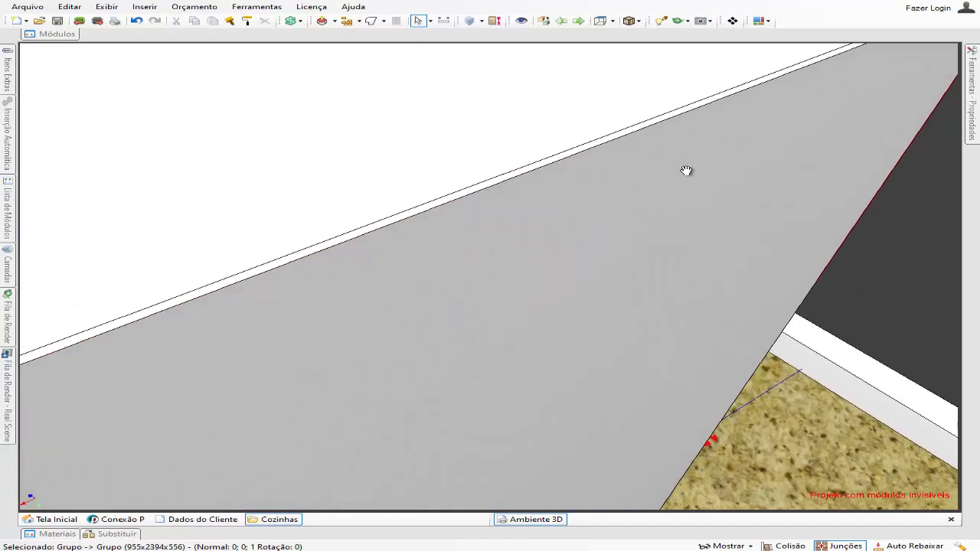
middle_drag(686, 171, 268, 283)
right_drag(546, 231, 625, 209)
right_drag(582, 154, 436, 274)
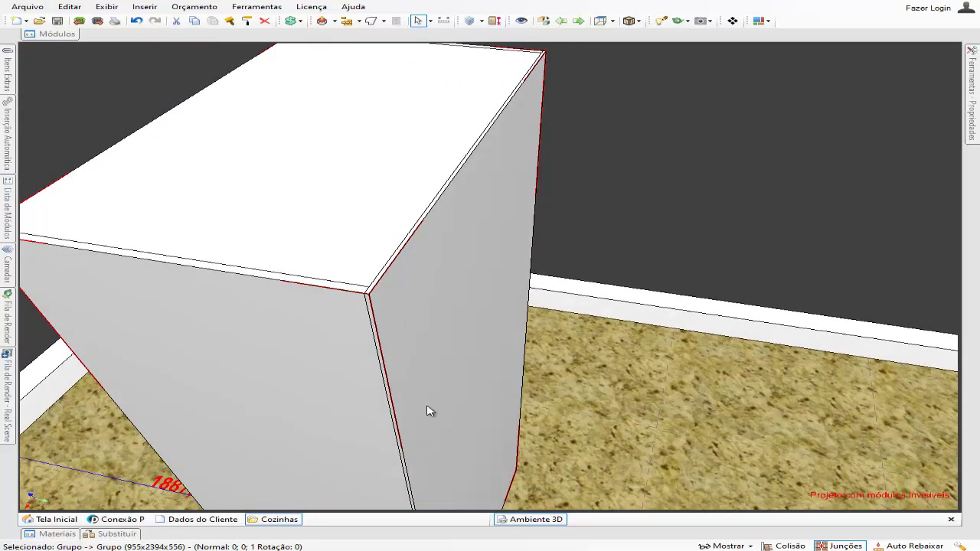
right_drag(450, 448, 443, 395)
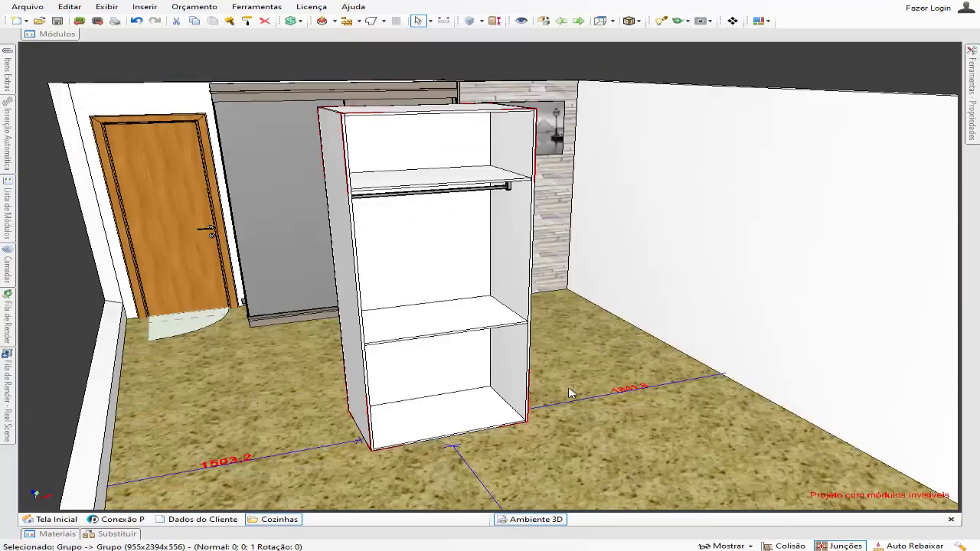
mouse_move(570, 392)
right_down()
mouse_move(566, 385)
mouse_move(585, 388)
right_up()
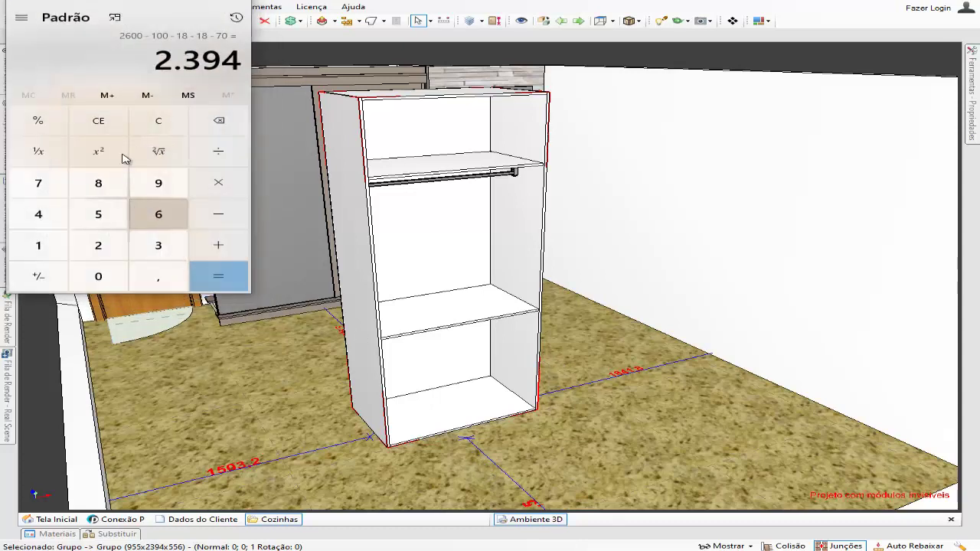
Calculate the module's side height in the calculator as 2600 - 100 - 18 - 18 - 70, then put the calculator away.
click(158, 131)
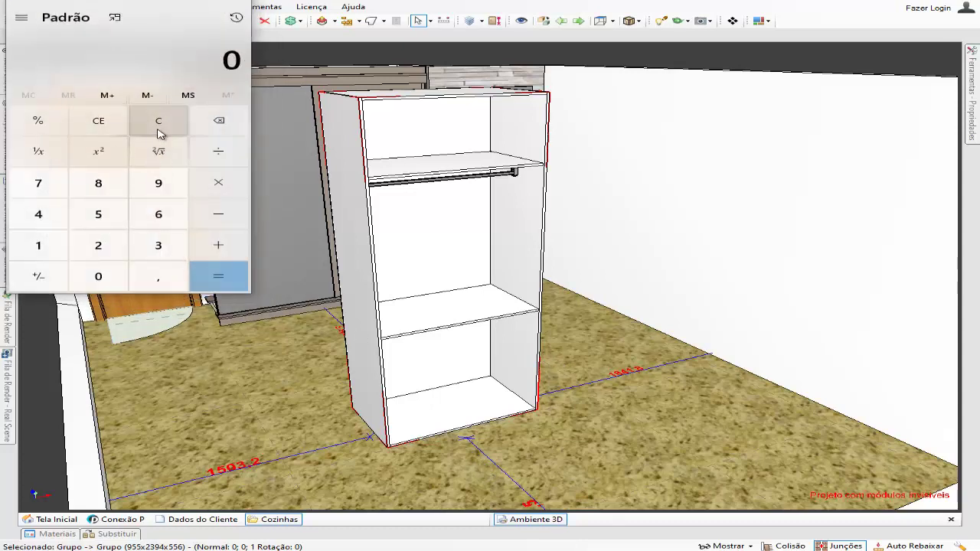
text(2600-100-)
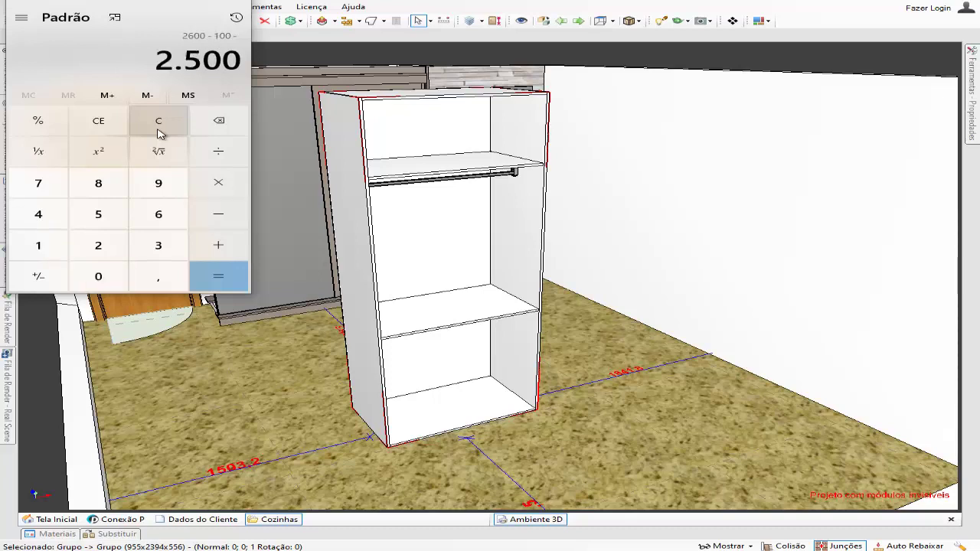
text(18)
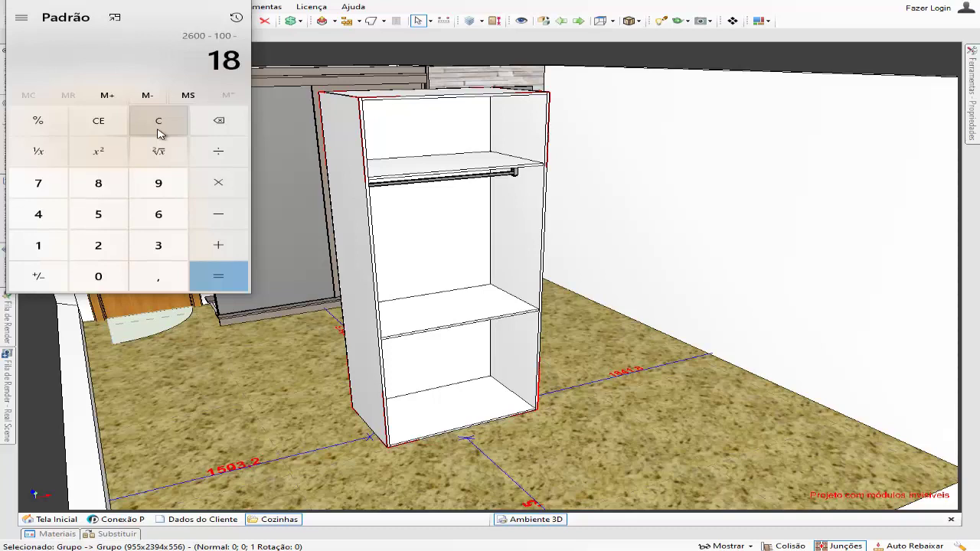
text(-)
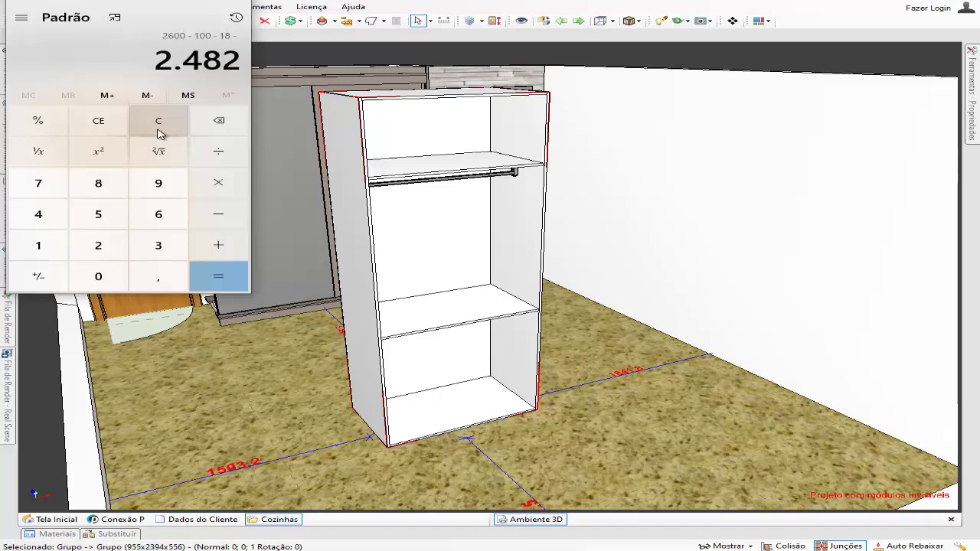
text(1)
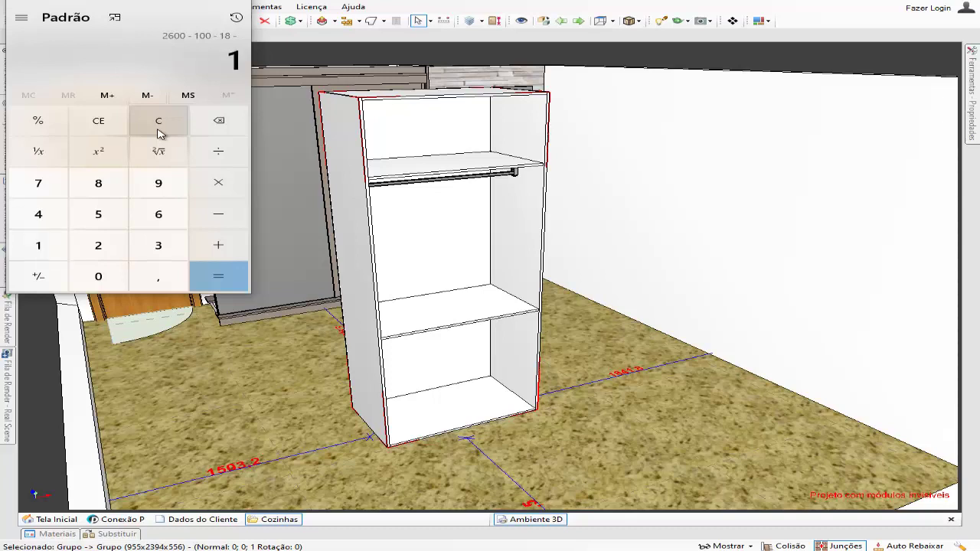
text(8-)
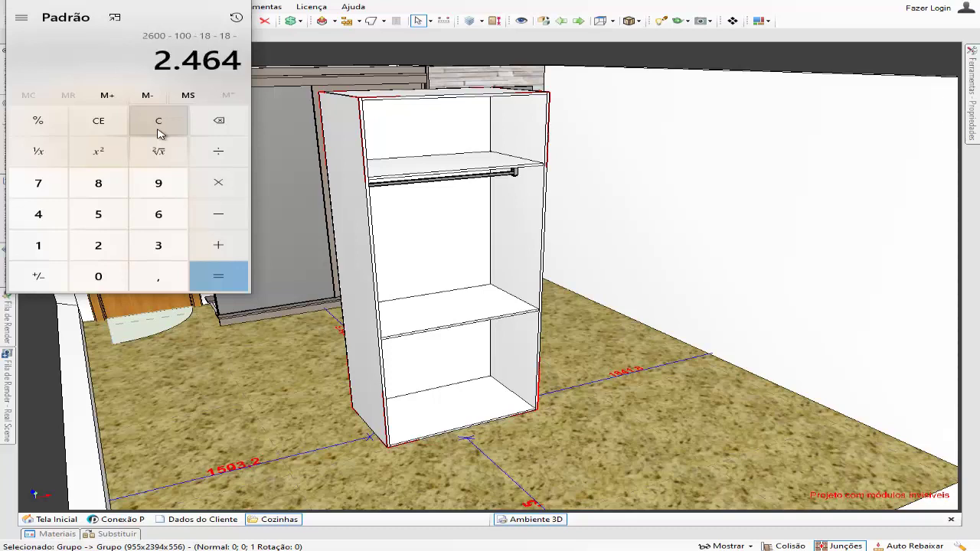
text(7)
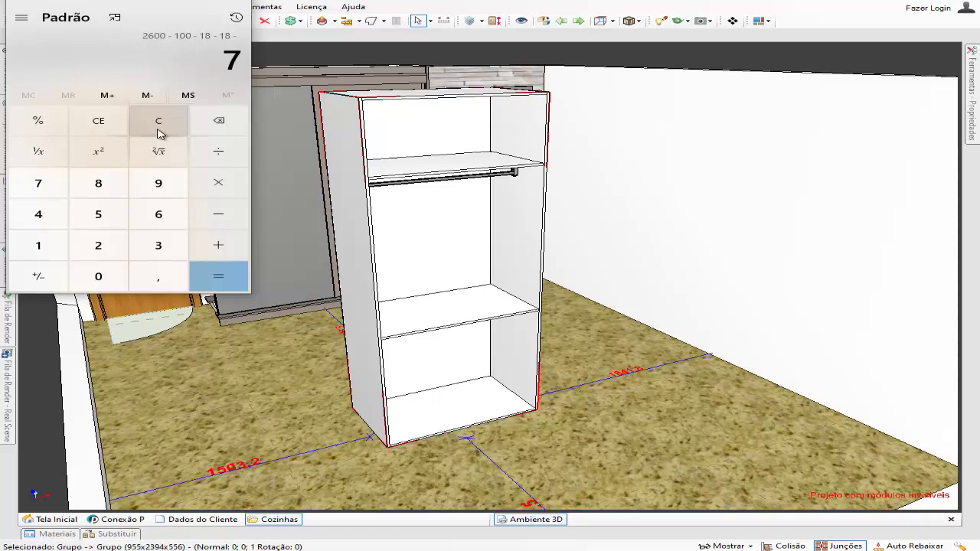
text(0)
key(Return)
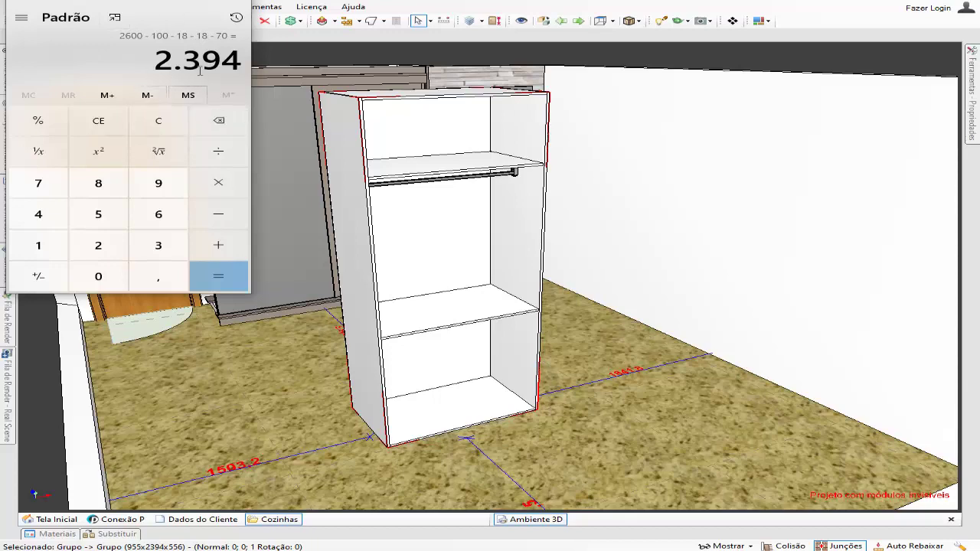
click(168, 5)
Return from the Word cutting plan to the 3D project and examine the module's top, shelves and back panel.
middle_drag(430, 254, 425, 214)
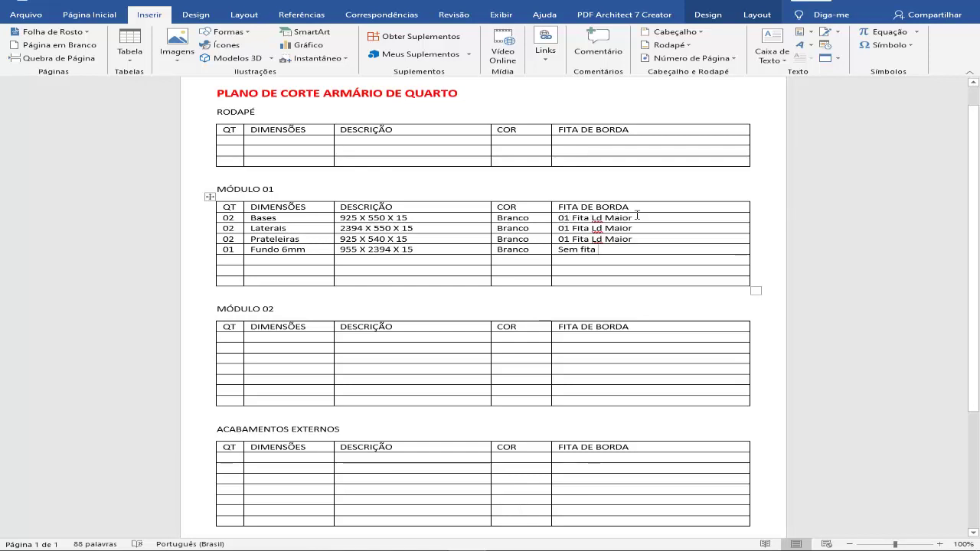
click(429, 550)
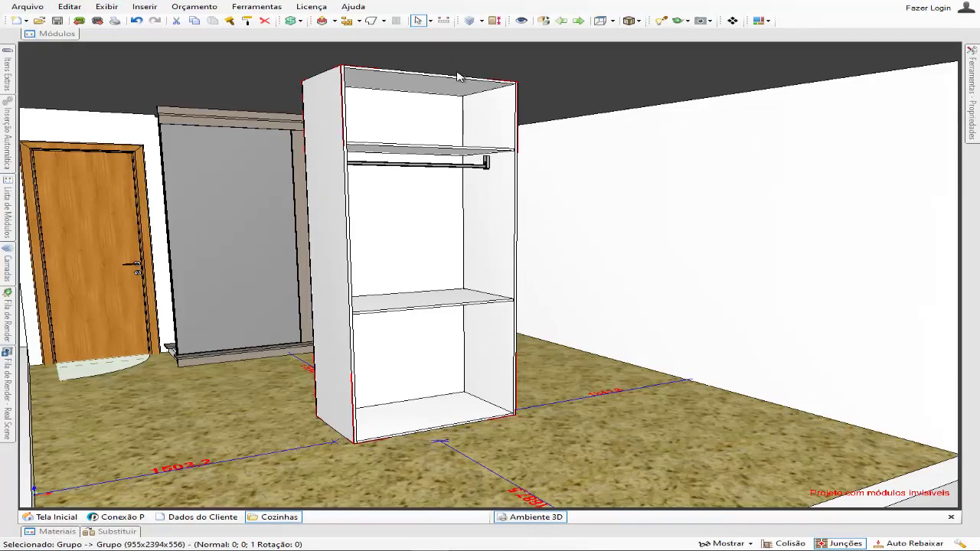
middle_drag(423, 124, 428, 261)
scroll(383, 187, up, 5)
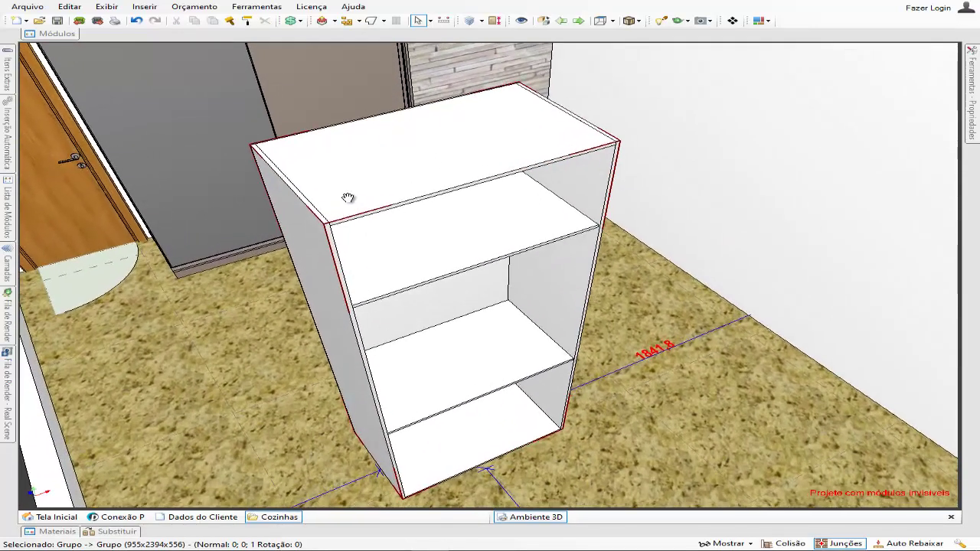
middle_drag(353, 206, 356, 234)
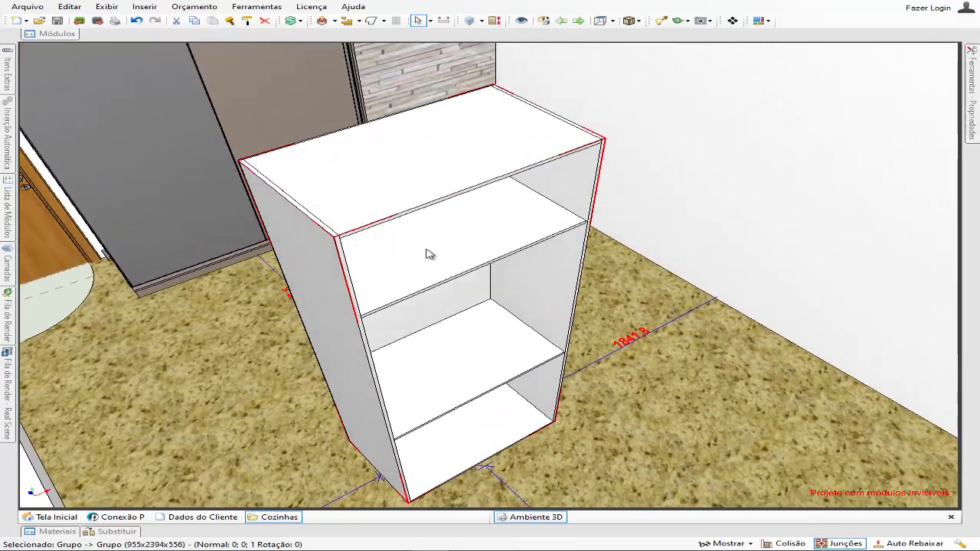
middle_drag(444, 254, 485, 250)
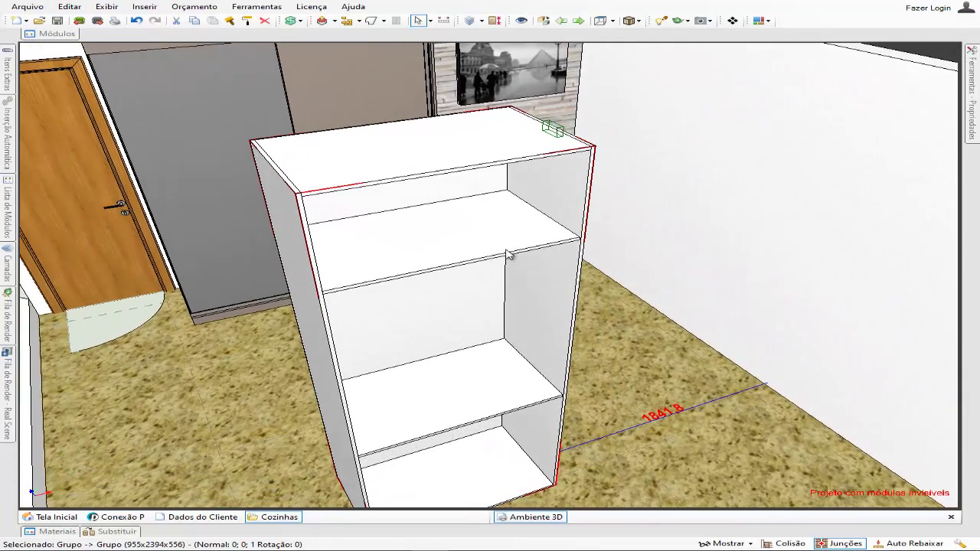
scroll(490, 245, up, 2)
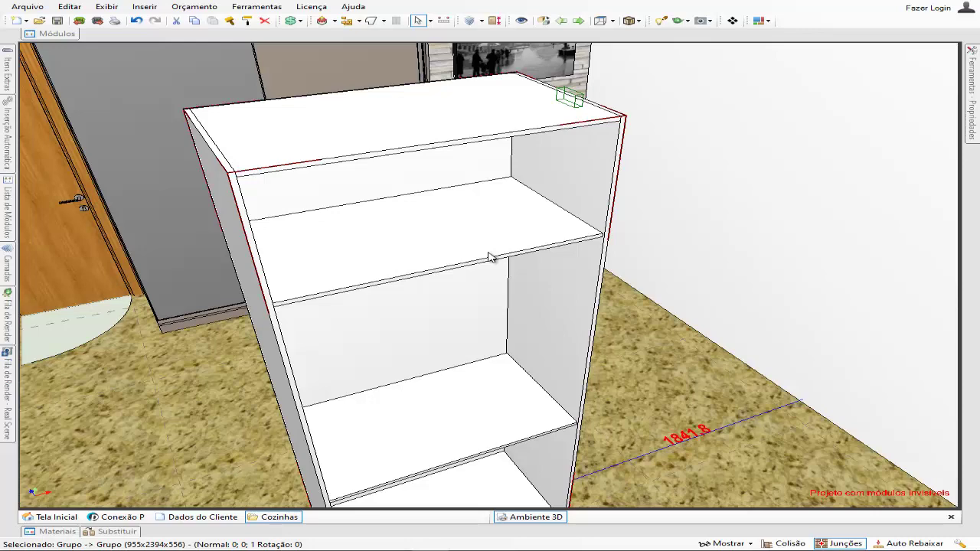
middle_drag(490, 257, 492, 268)
scroll(510, 345, up, 3)
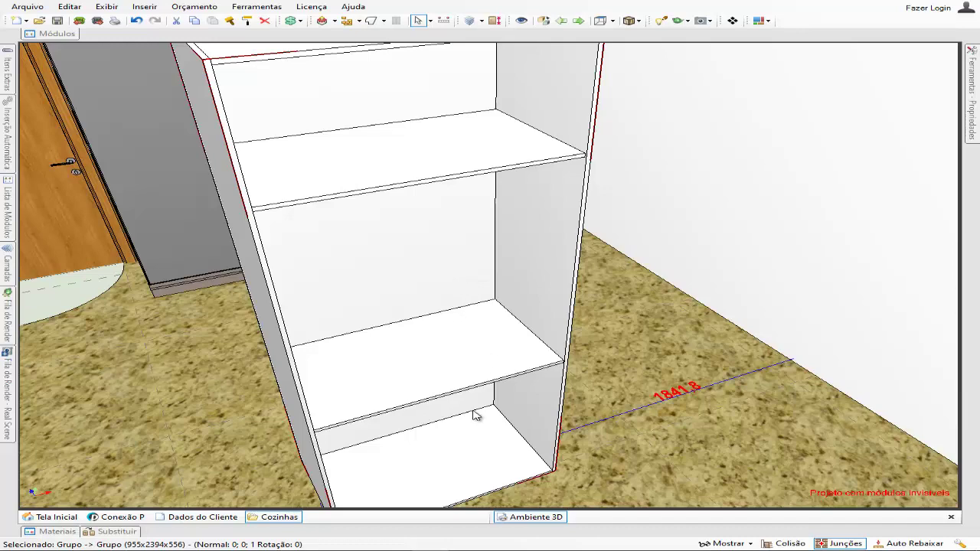
click(478, 550)
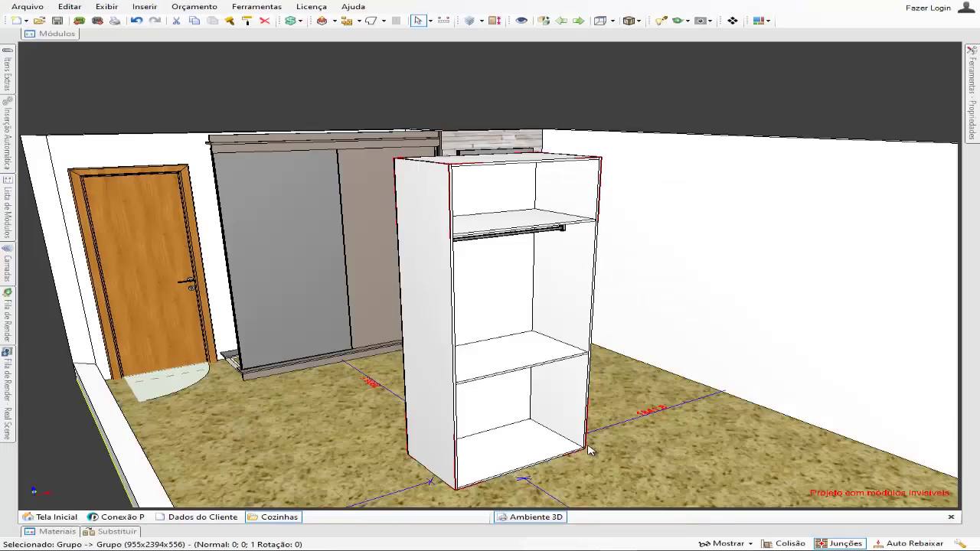
Examine the module's side panel and its front edges in the 3D project.
middle_drag(595, 435, 647, 441)
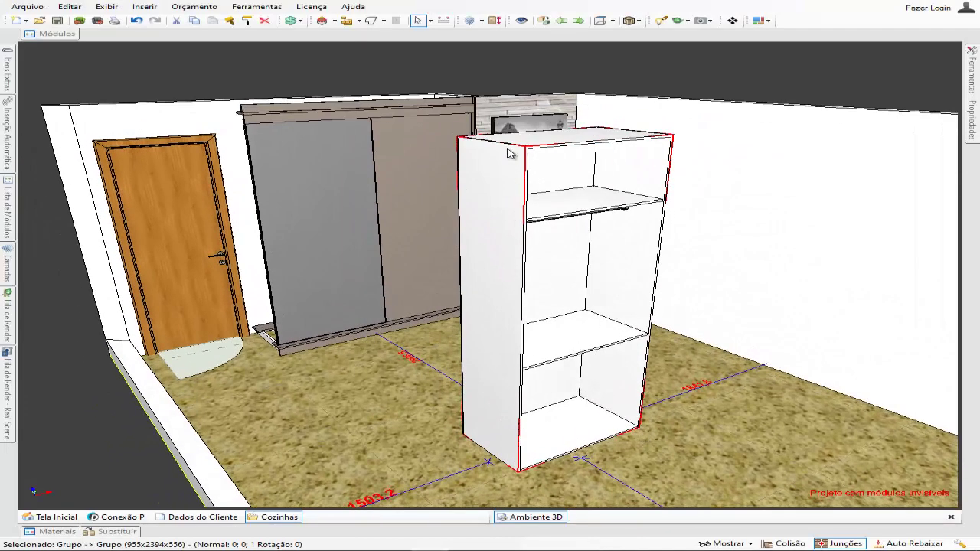
middle_drag(470, 182, 446, 197)
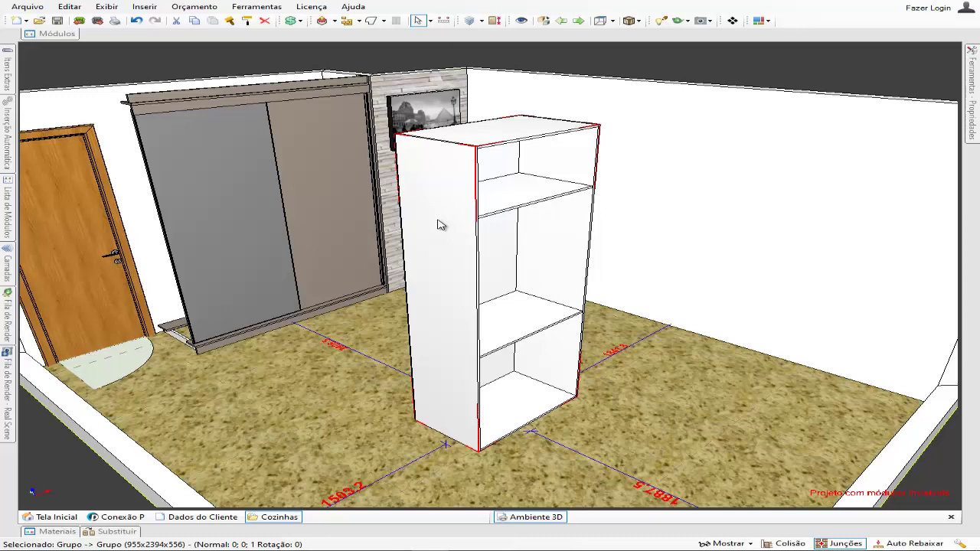
scroll(438, 220, up, 2)
middle_drag(439, 222, 433, 242)
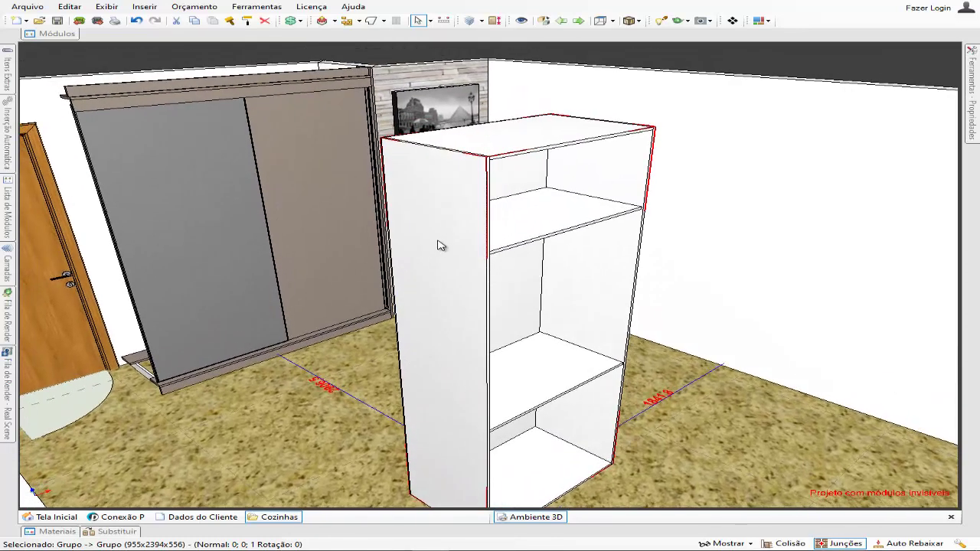
Examine the tall module's interior, side panels, back and top from several angles around the room.
middle_drag(503, 271, 517, 244)
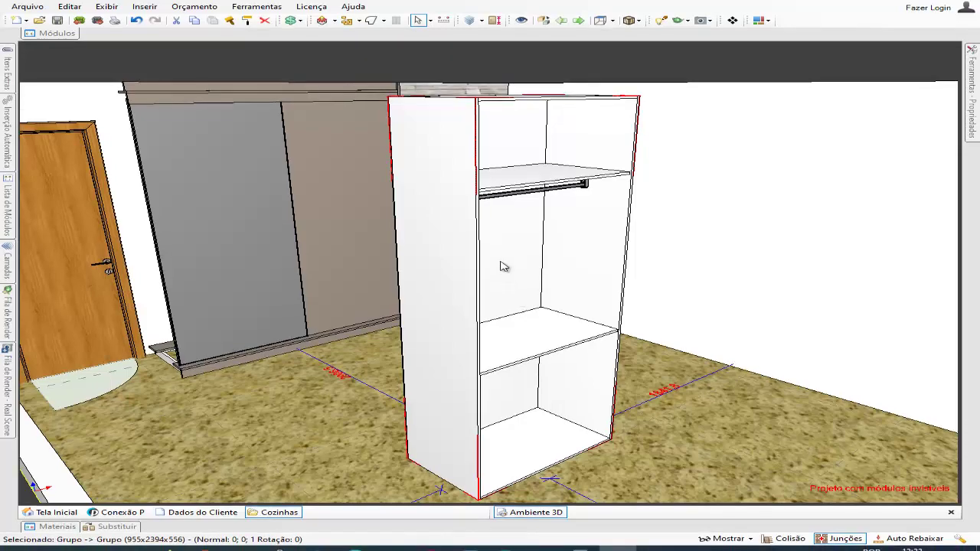
middle_drag(482, 228, 442, 265)
scroll(375, 328, up, 4)
scroll(418, 299, down, 1)
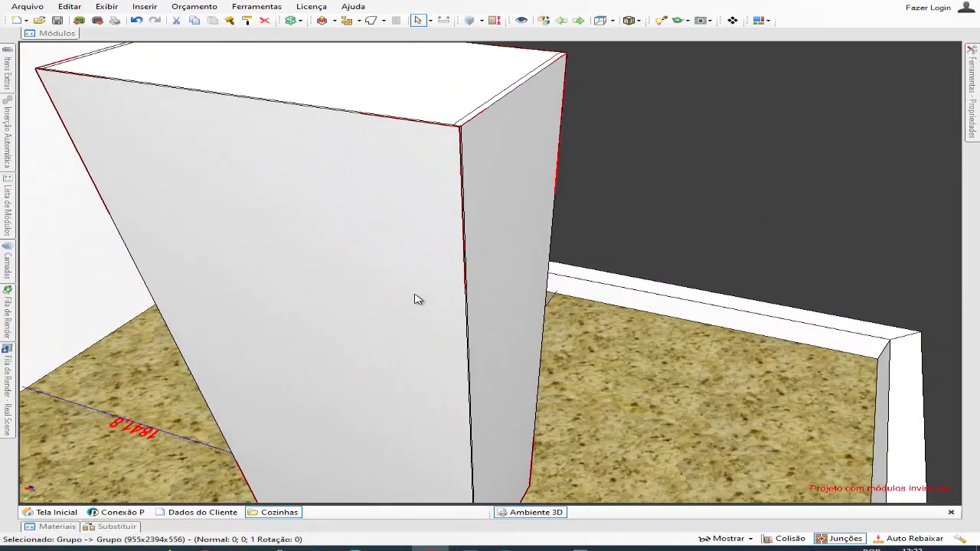
middle_drag(418, 300, 451, 277)
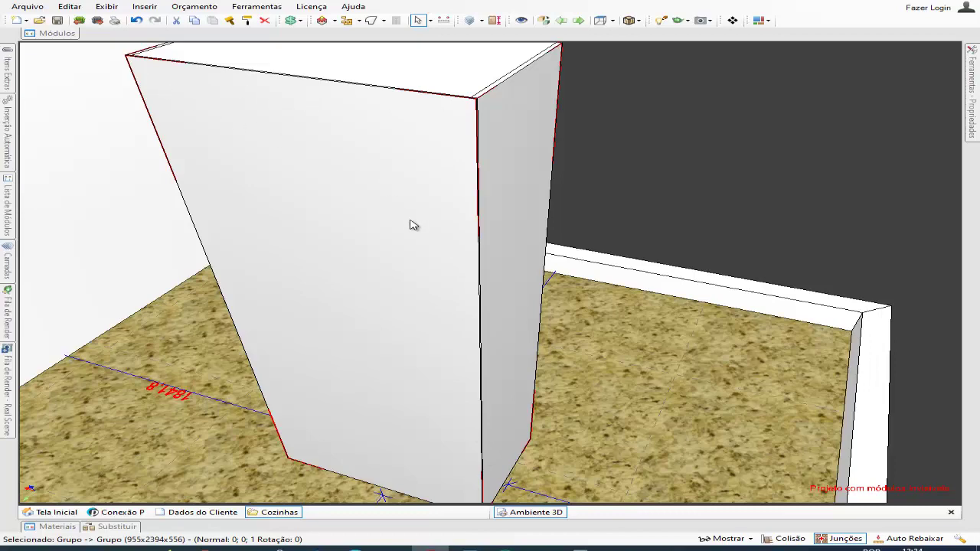
middle_drag(410, 225, 429, 244)
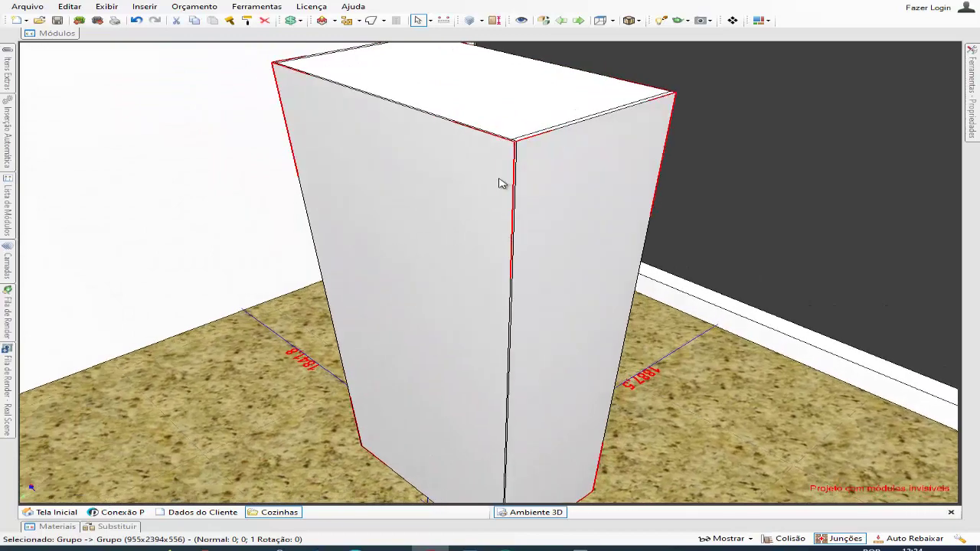
middle_drag(651, 231, 557, 259)
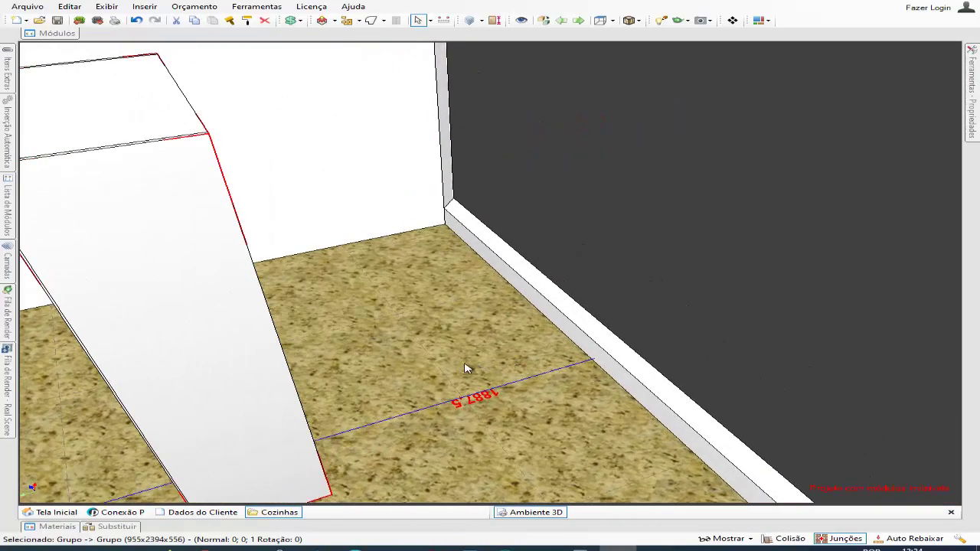
middle_drag(466, 368, 327, 297)
Move the tall open module closer to the right-hand wall and place its hanging rod back under the upper shelf.
click(332, 283)
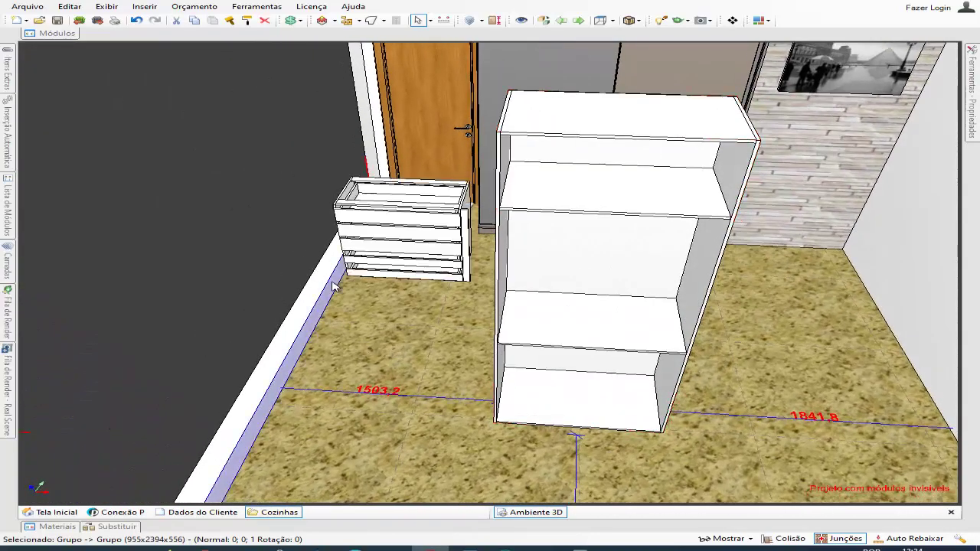
middle_drag(366, 336, 409, 311)
drag(570, 375, 690, 297)
middle_drag(682, 305, 438, 302)
drag(442, 247, 614, 175)
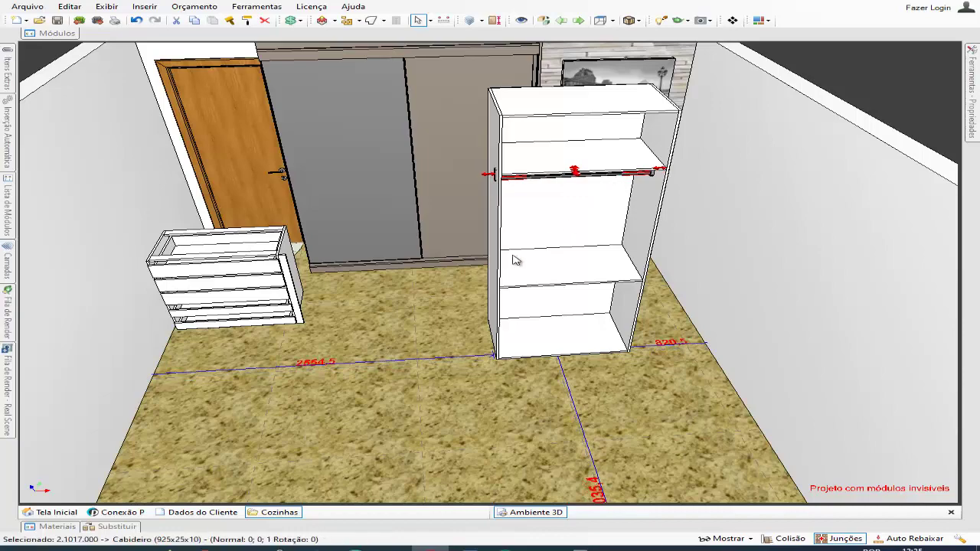
Move the drawer unit away from the wall into the open floor beside the tall module.
middle_drag(514, 257, 463, 263)
drag(283, 267, 400, 396)
middle_drag(401, 392, 360, 342)
scroll(360, 342, up, 5)
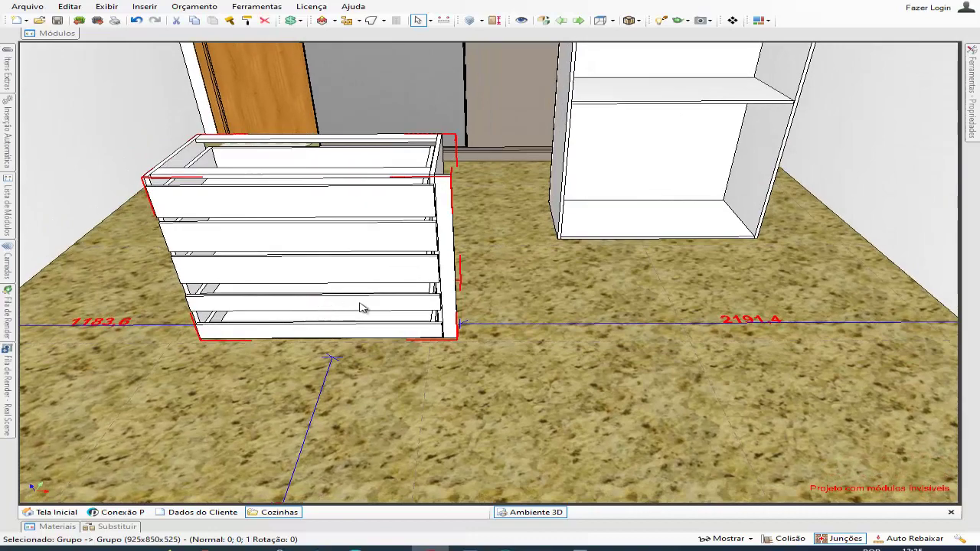
drag(360, 304, 364, 244)
middle_drag(365, 245, 376, 329)
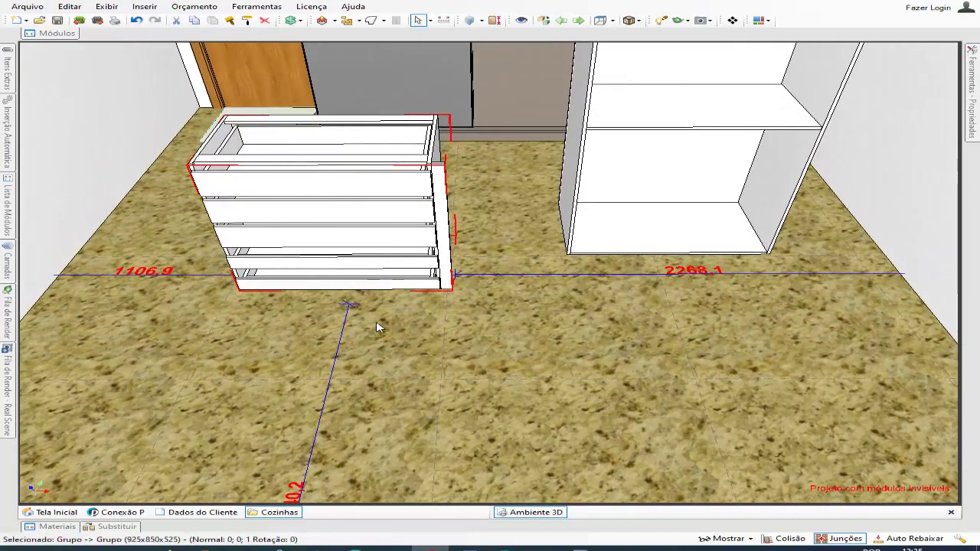
Ungroup the drawer unit and pull its five drawers out of the carcass toward the tall module.
right_click(394, 242)
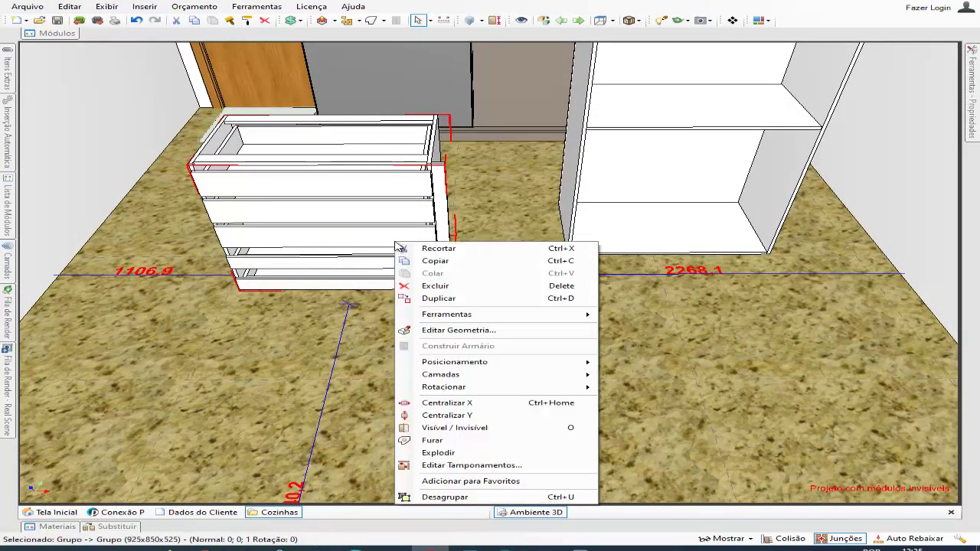
click(469, 496)
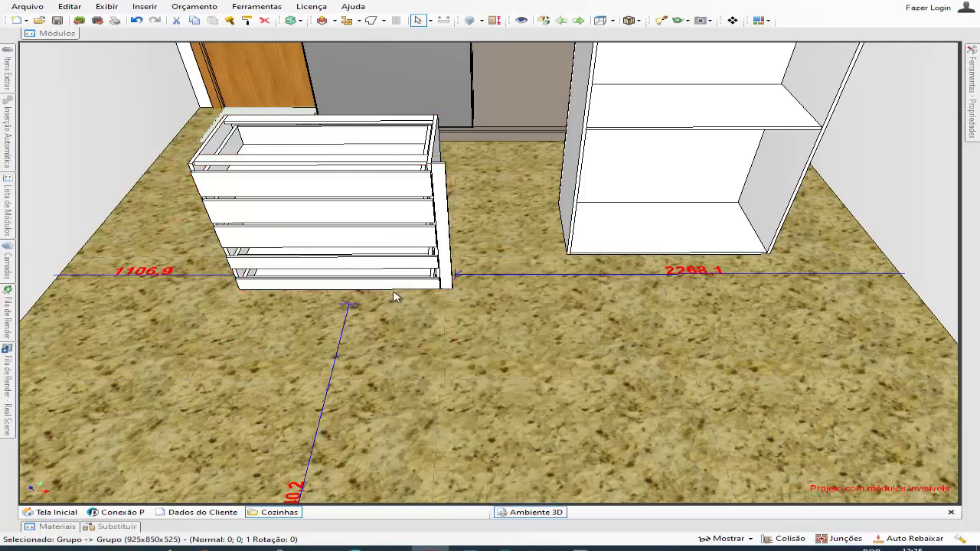
drag(412, 267, 722, 282)
drag(391, 287, 619, 287)
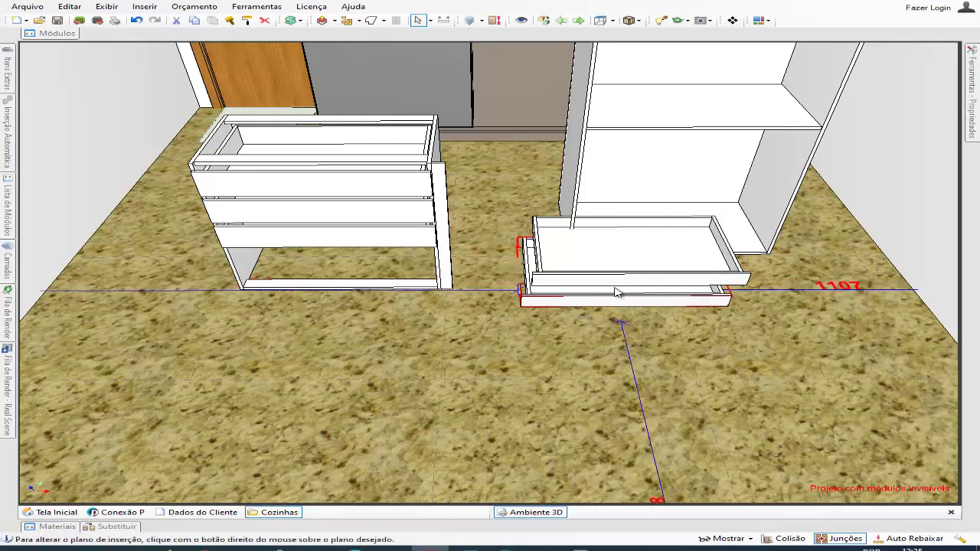
drag(457, 255, 590, 252)
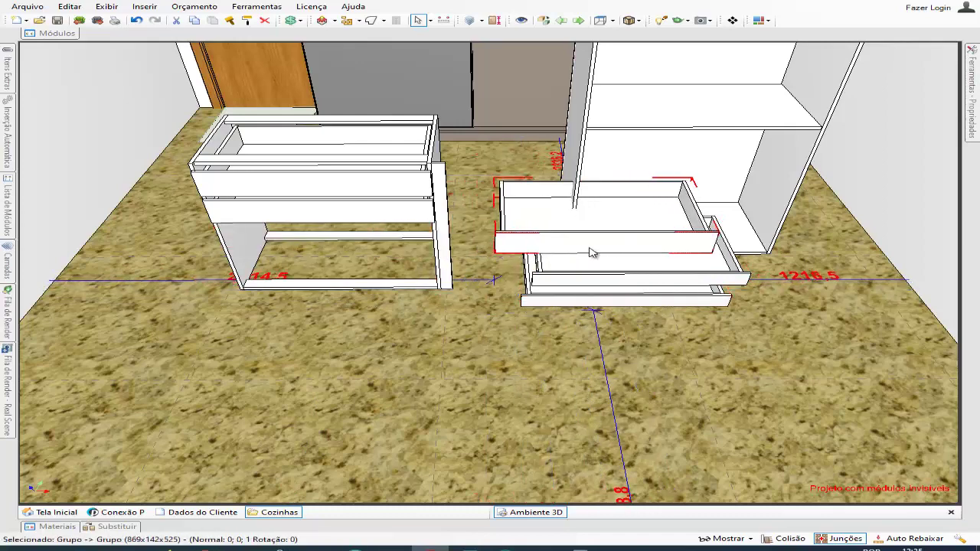
drag(413, 216, 579, 215)
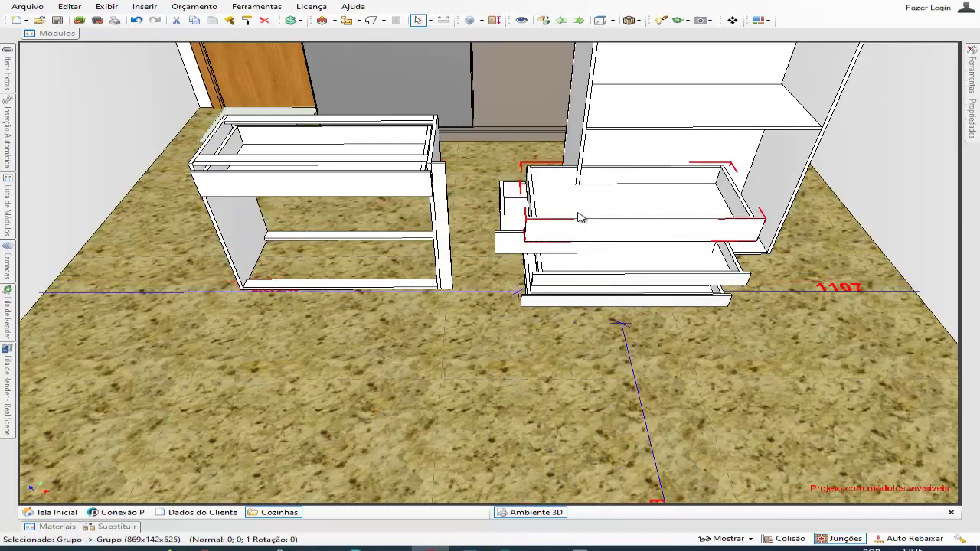
drag(511, 199, 731, 208)
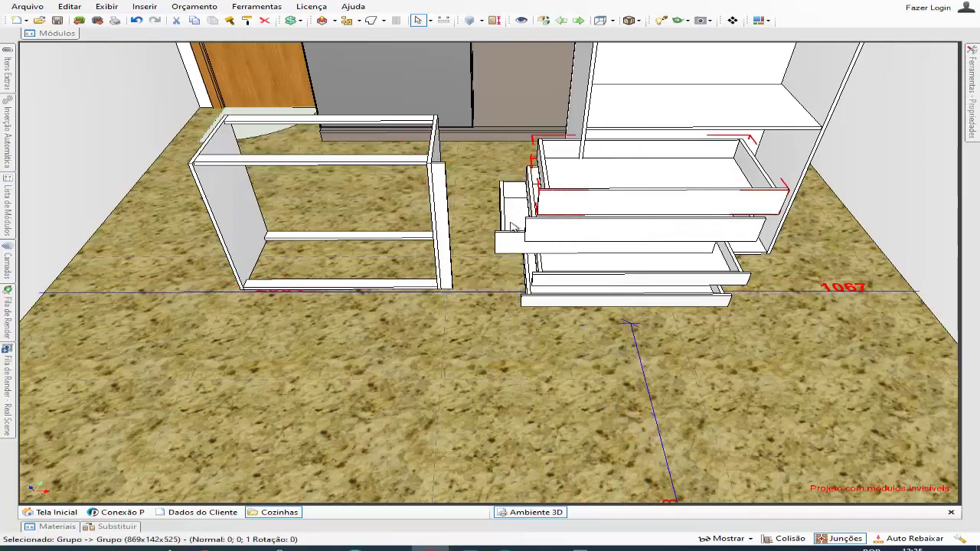
Examine the emptied drawer carcass, including its side panels, horizontal rails and the vertical filler strip at its front.
middle_drag(359, 264, 414, 285)
scroll(299, 273, up, 5)
scroll(399, 325, down, 3)
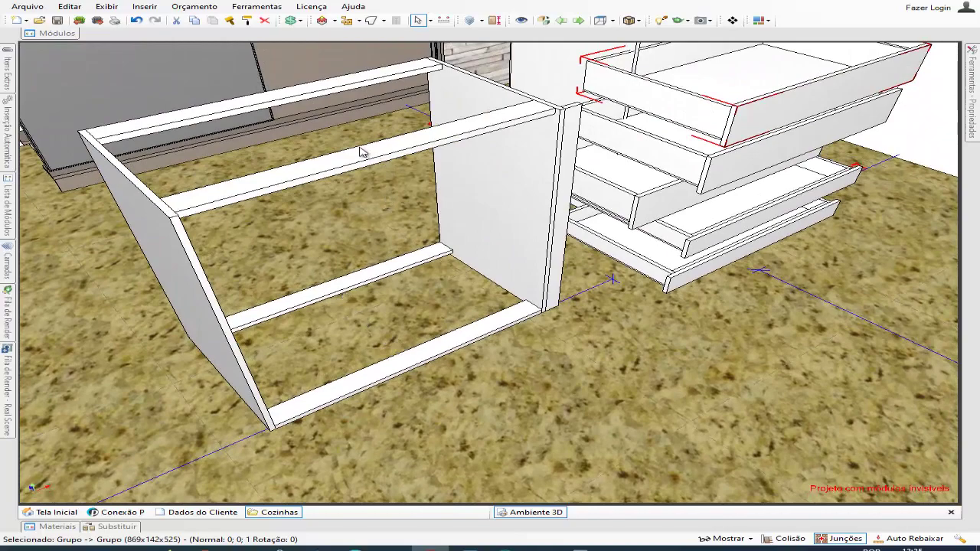
middle_drag(274, 110, 257, 201)
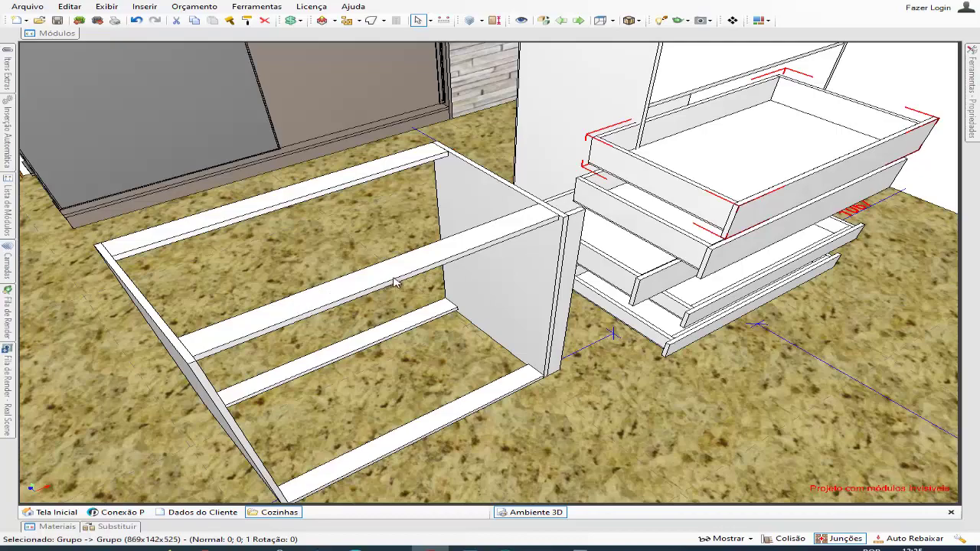
scroll(389, 274, down, 2)
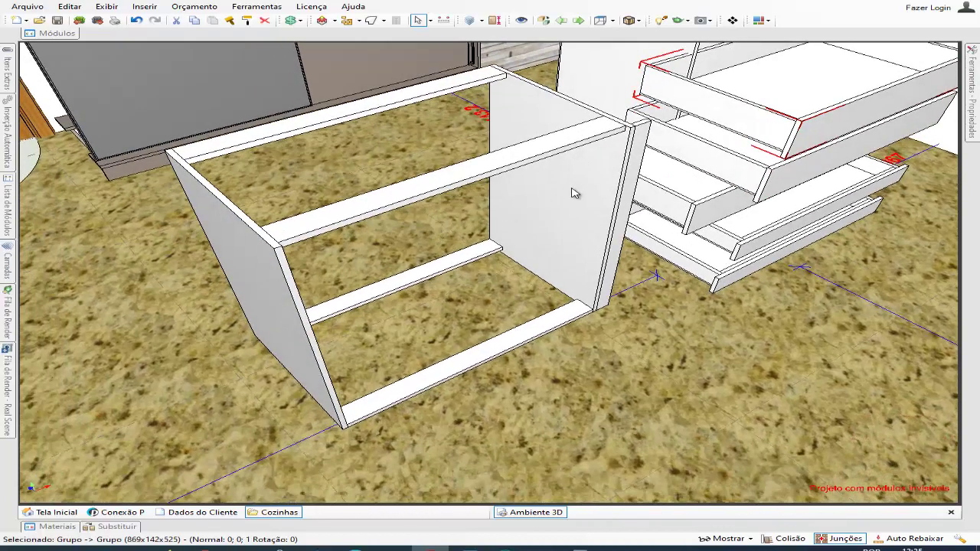
middle_drag(299, 298, 385, 311)
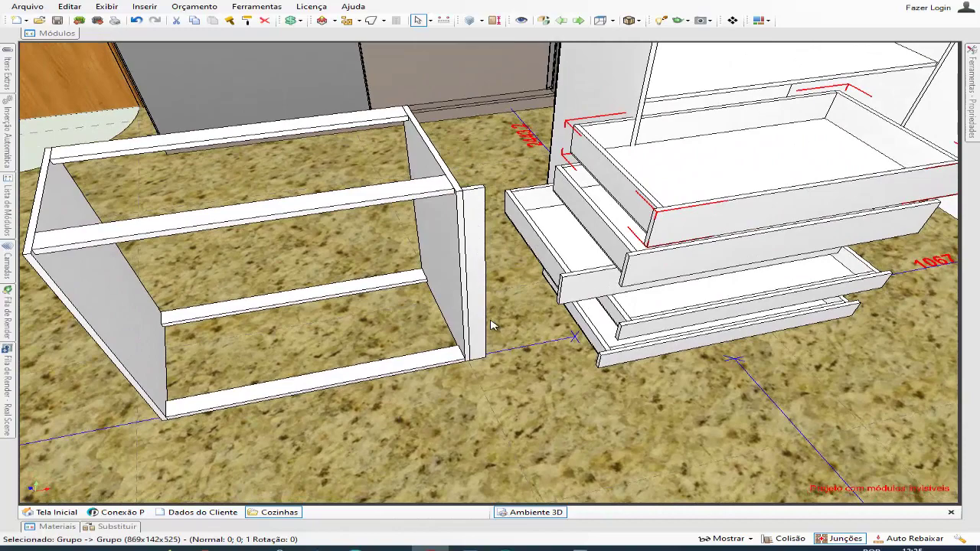
scroll(490, 322, up, 4)
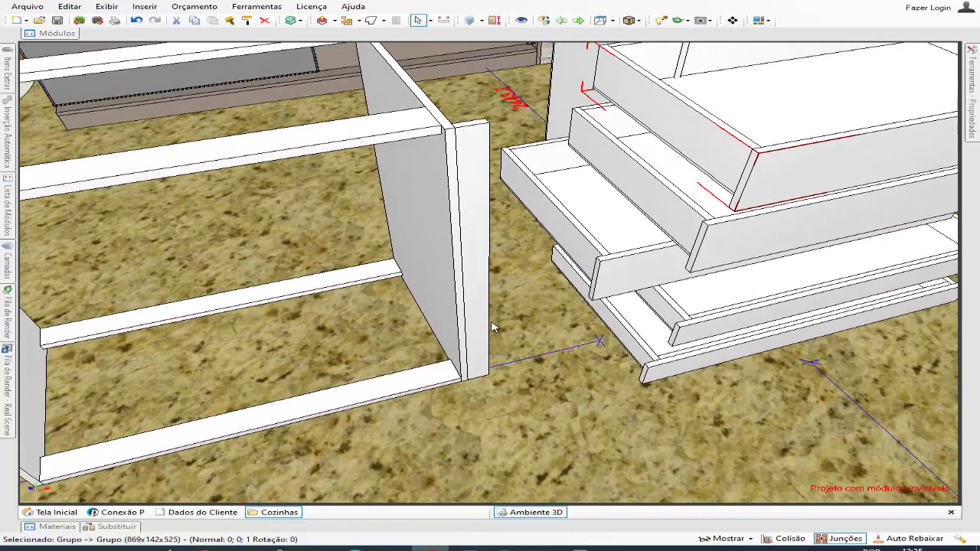
scroll(484, 319, down, 2)
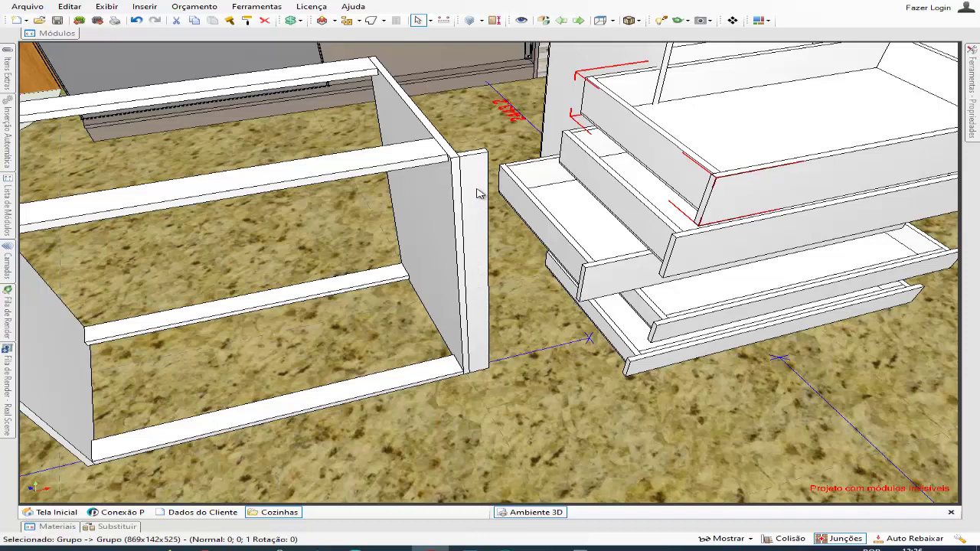
scroll(475, 195, down, 3)
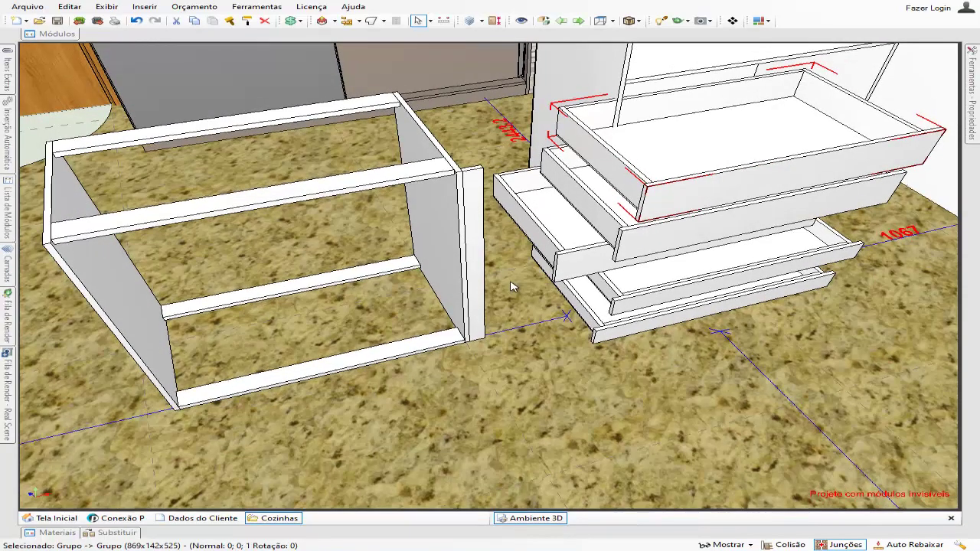
middle_drag(503, 296, 511, 302)
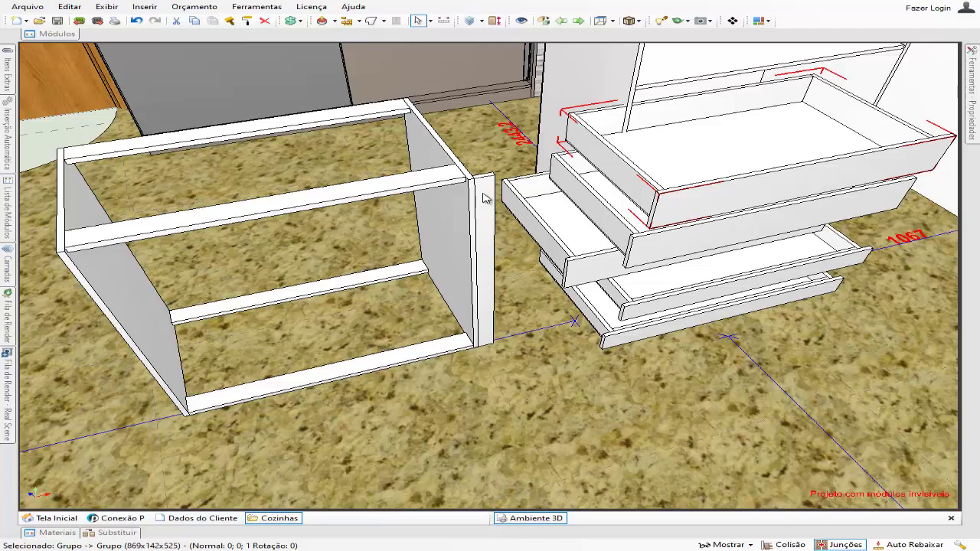
Compare the drawer carcass and its filler strip with the wardrobe's sliding doors and where they overlap.
scroll(398, 161, up, 3)
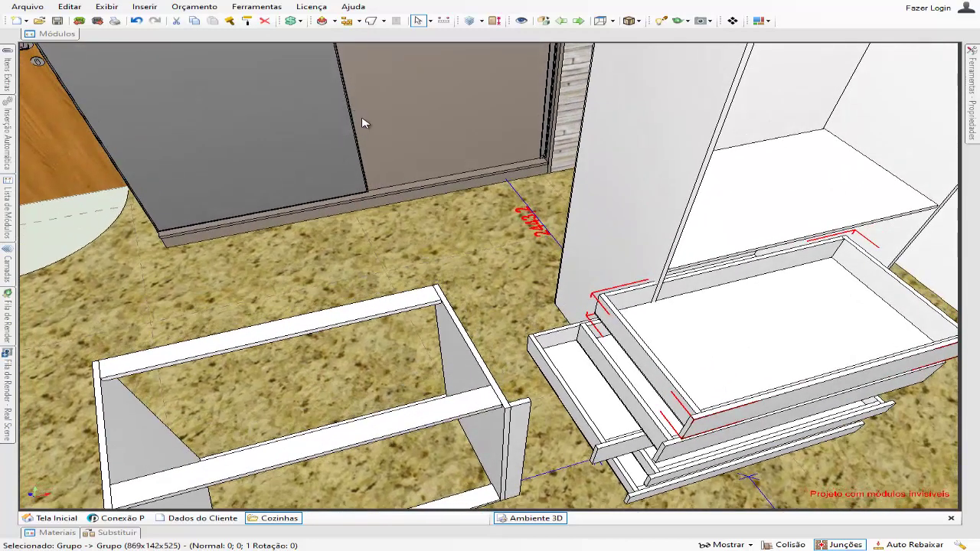
scroll(363, 130, up, 4)
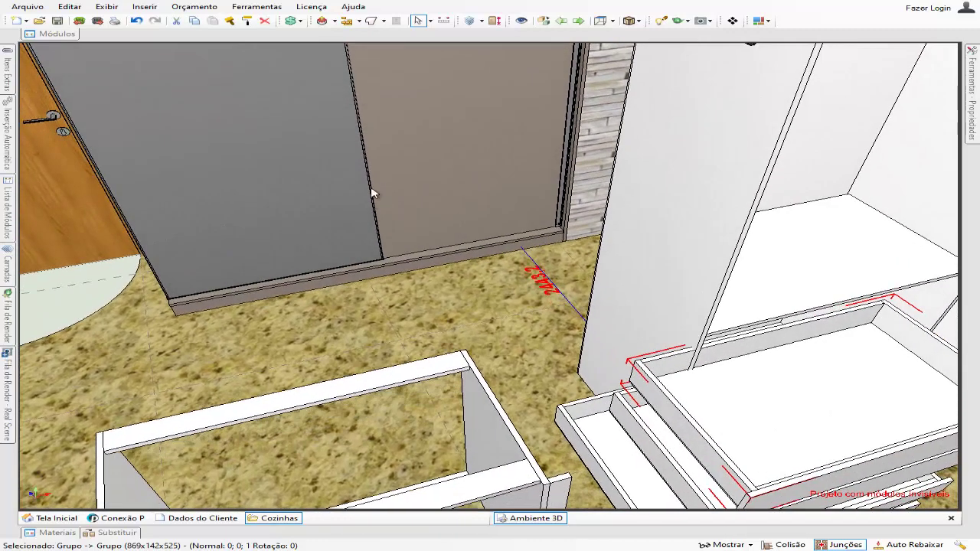
scroll(402, 244, down, 5)
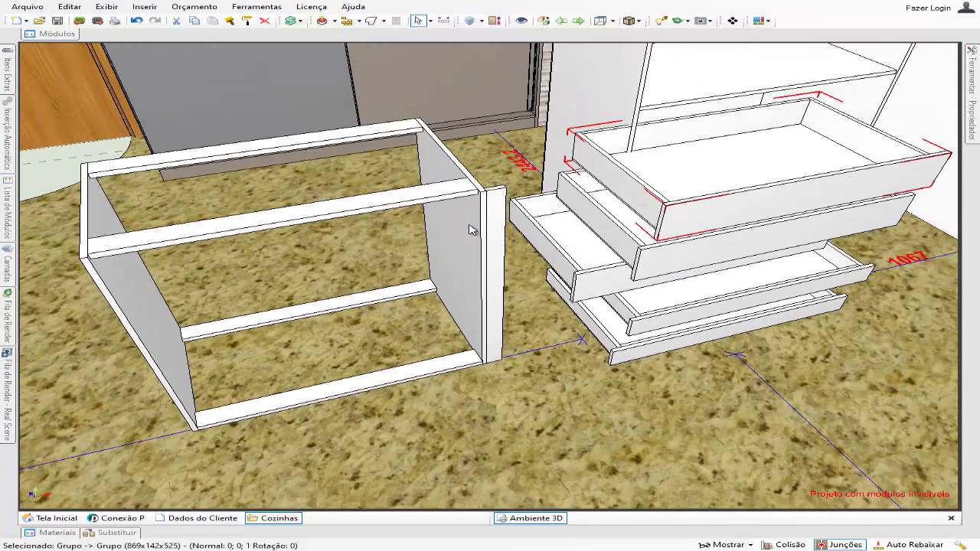
scroll(470, 230, down, 1)
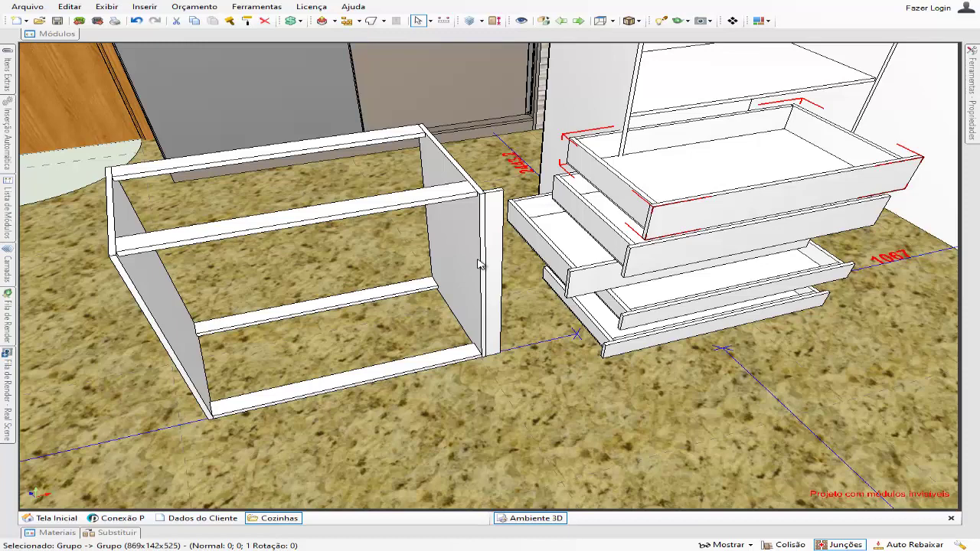
scroll(475, 266, up, 1)
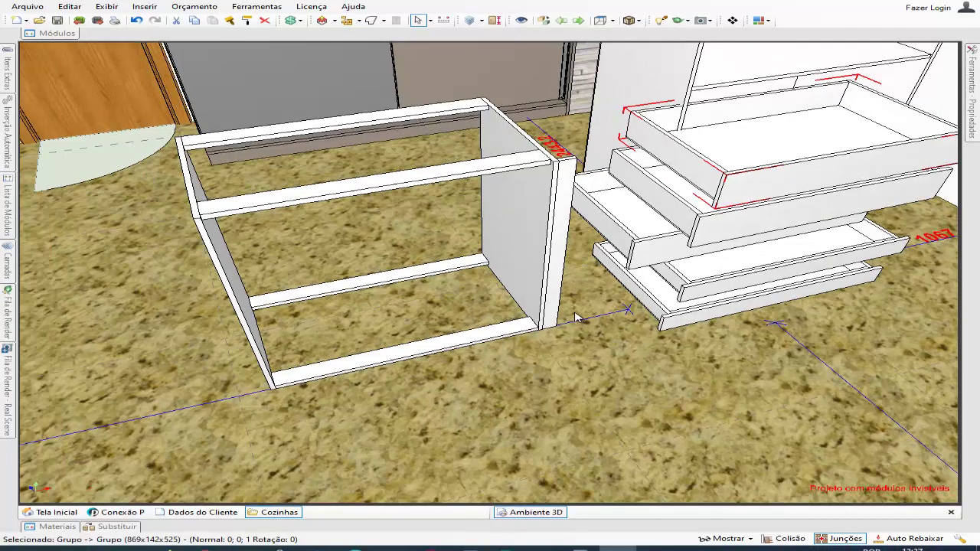
scroll(575, 312, up, 4)
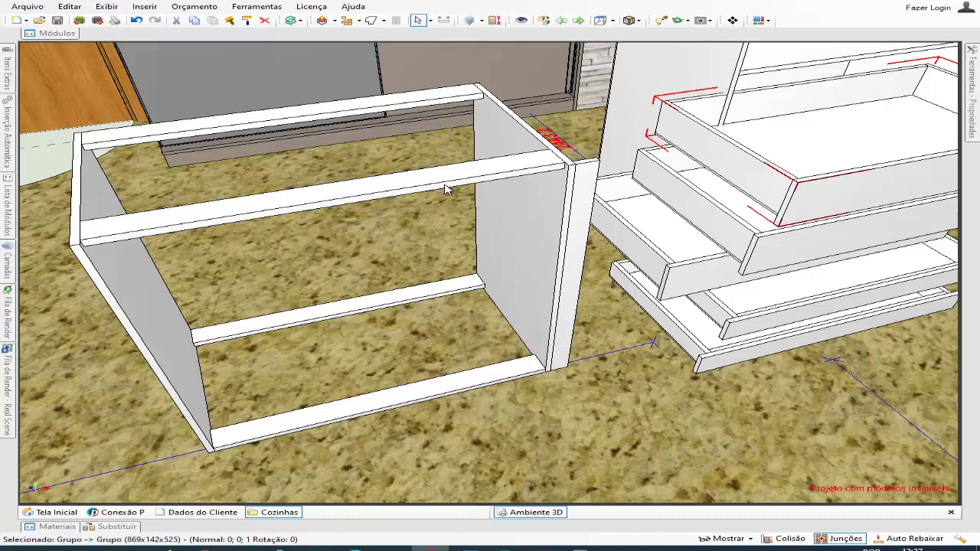
scroll(468, 197, up, 3)
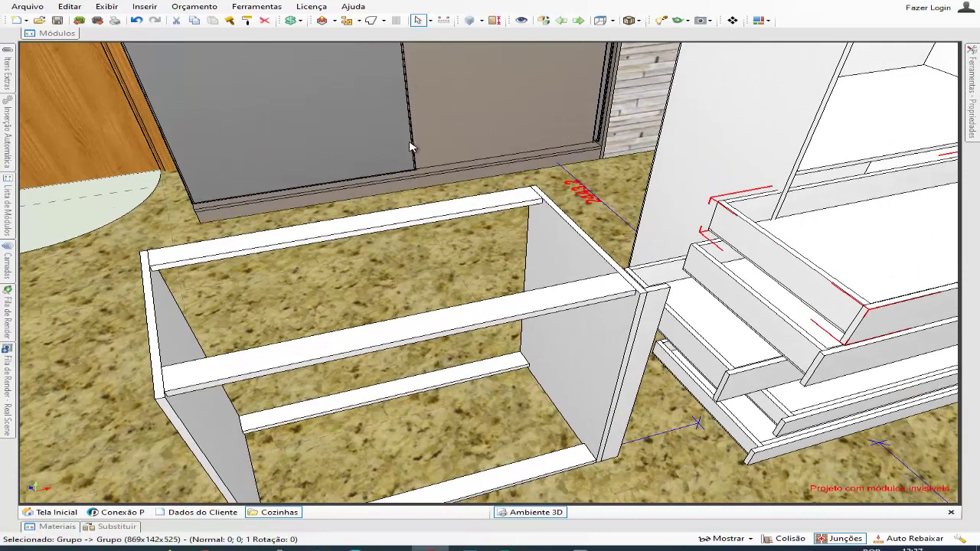
scroll(408, 148, down, 3)
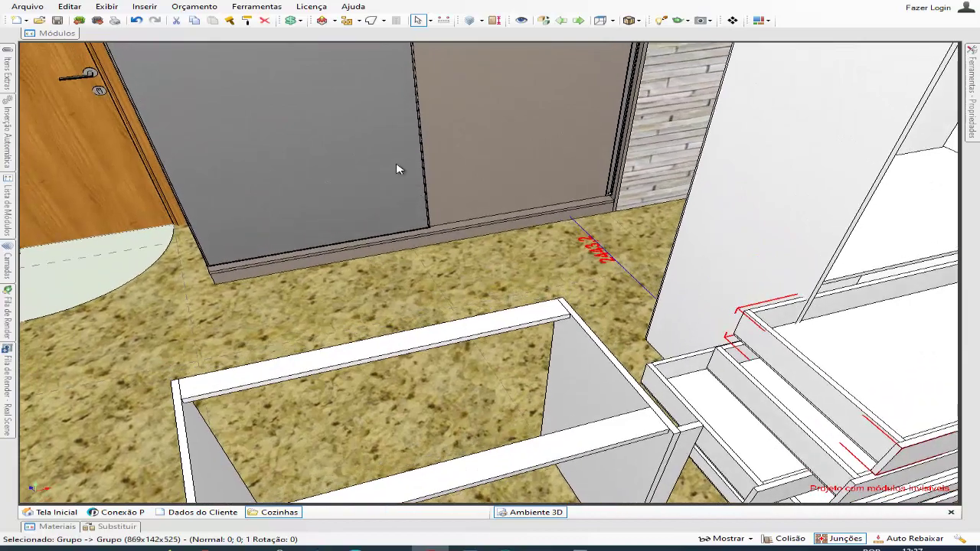
scroll(398, 118, up, 3)
scroll(398, 118, down, 3)
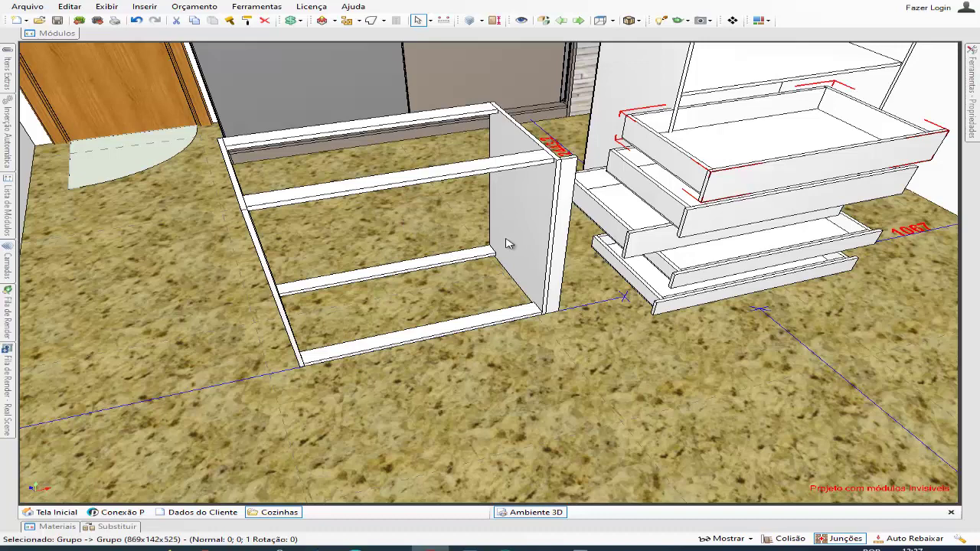
Switch to the calculator and calculate 925 − 50 − 30 for the drawer carcass.
click(572, 172)
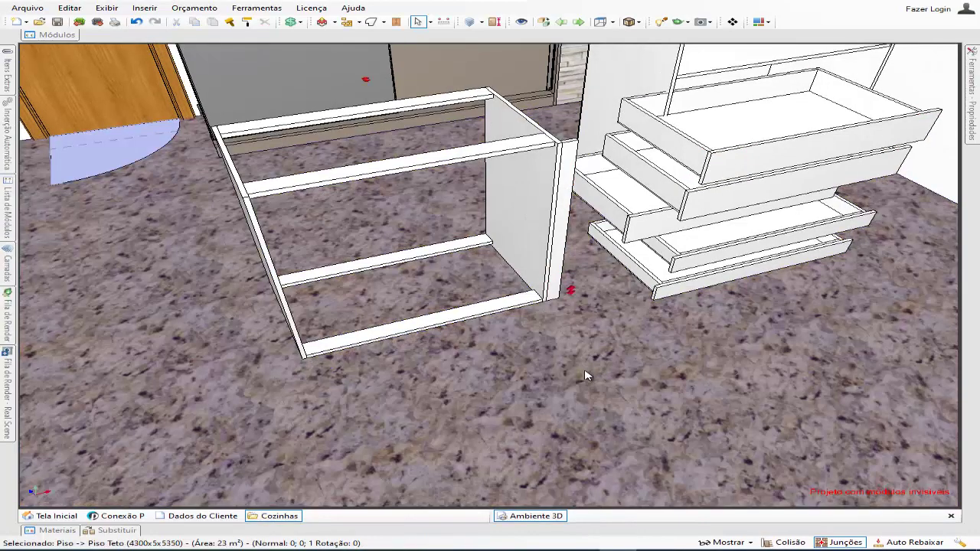
middle_drag(579, 375, 475, 373)
scroll(602, 371, down, 1)
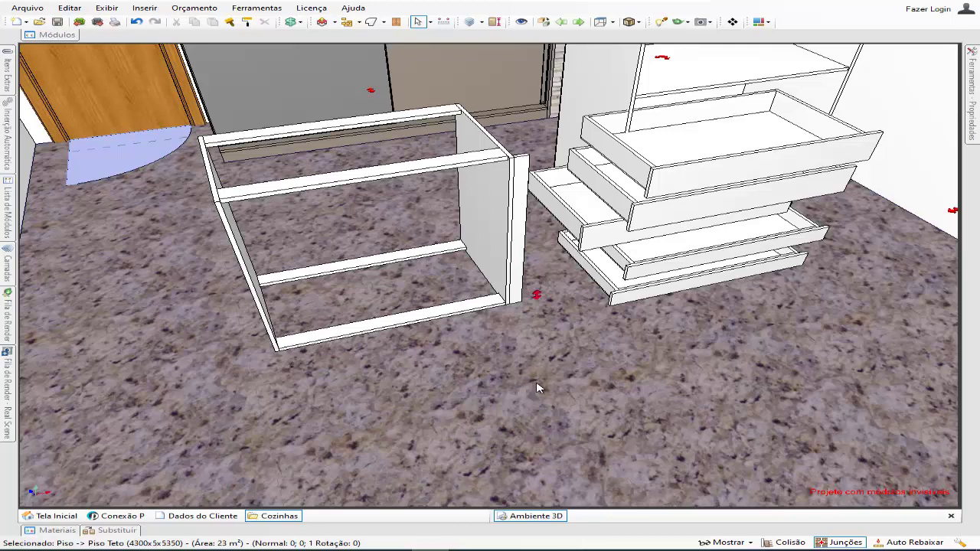
click(581, 550)
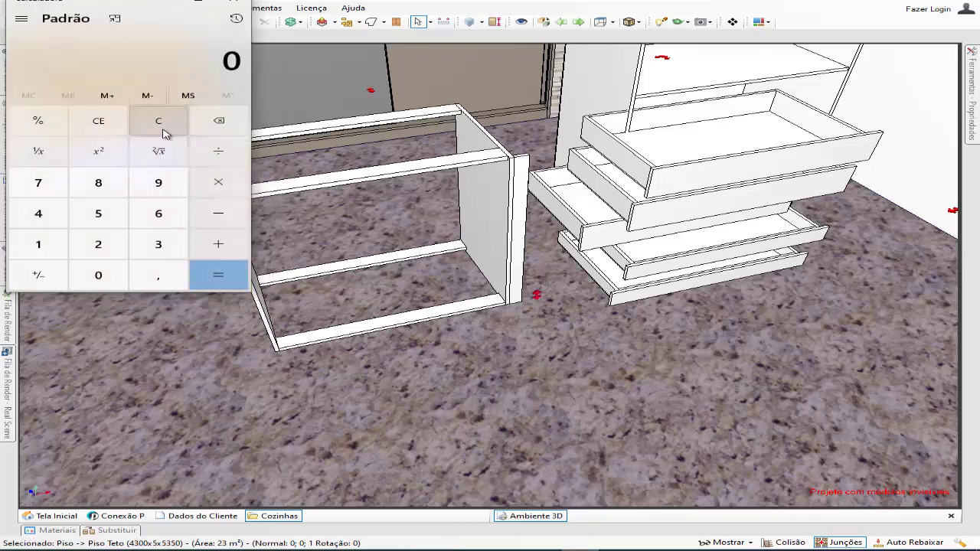
text(925)
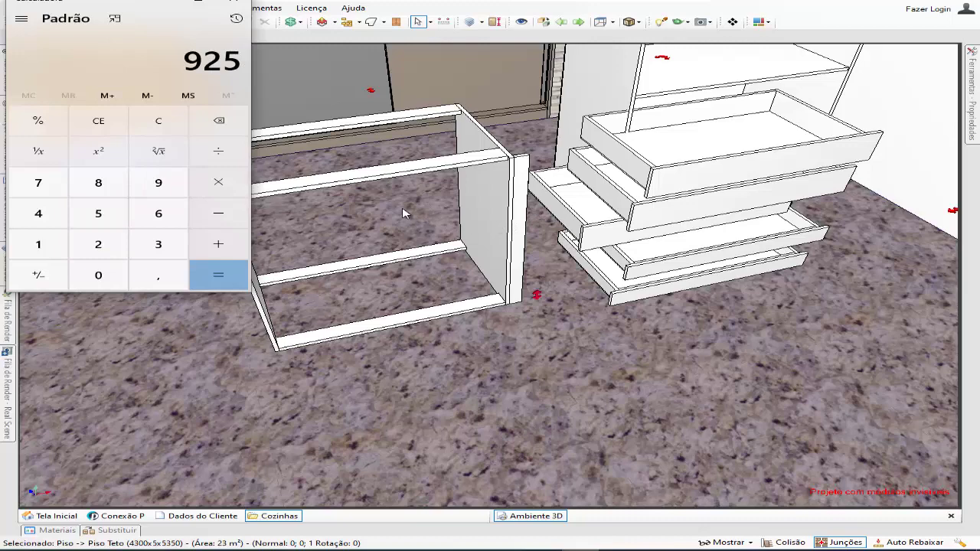
click(228, 215)
click(100, 216)
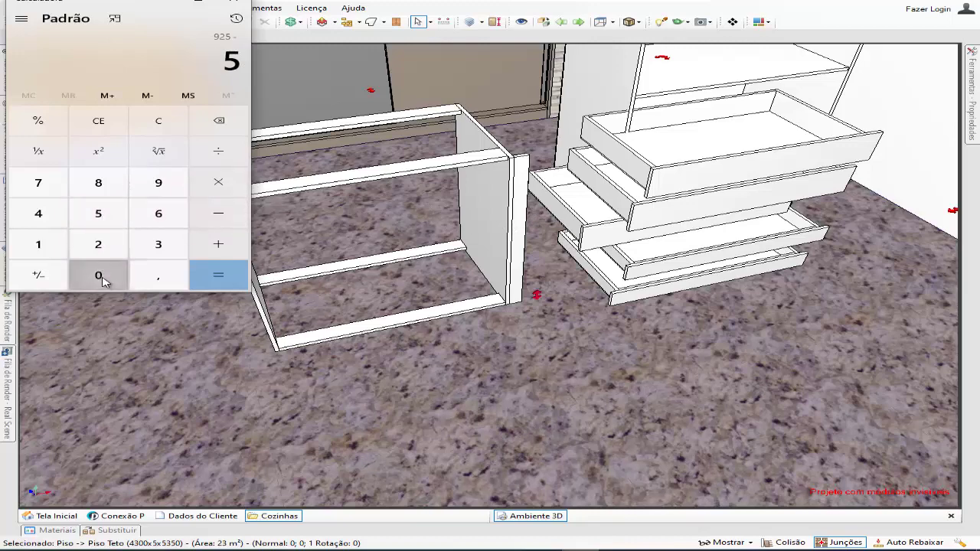
click(103, 279)
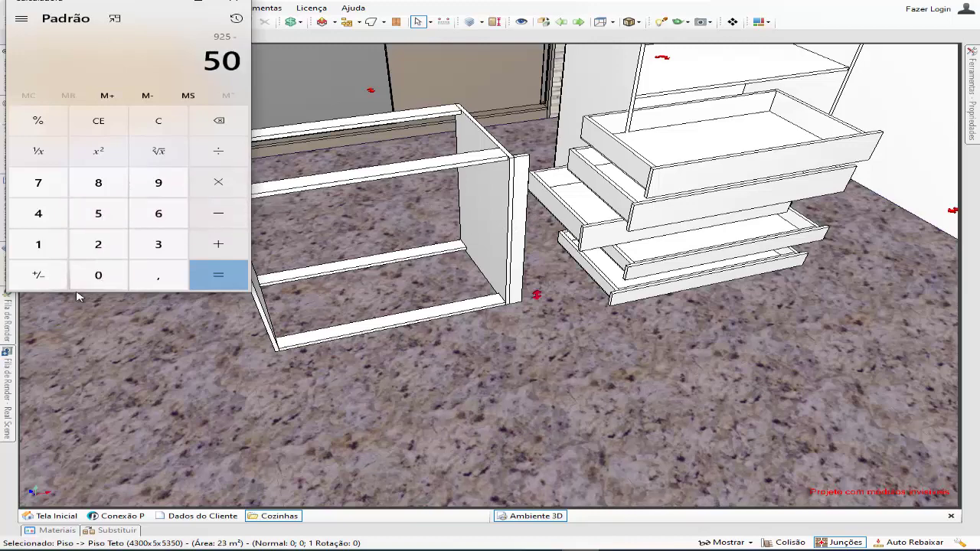
click(217, 219)
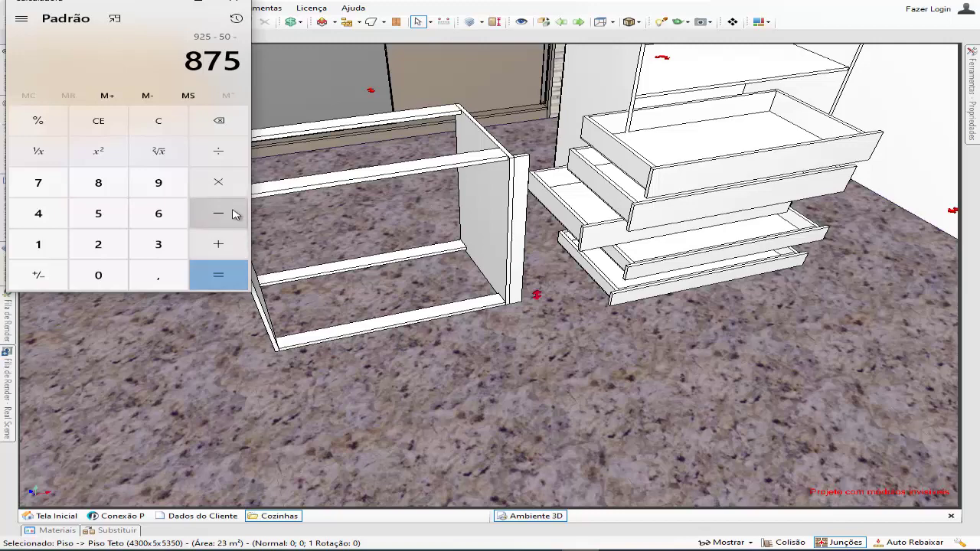
click(158, 243)
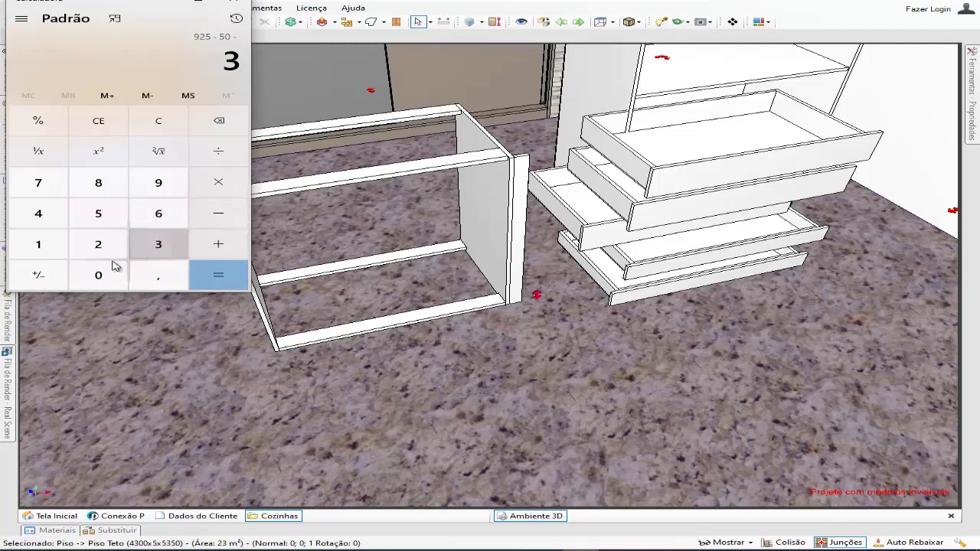
click(98, 275)
click(214, 280)
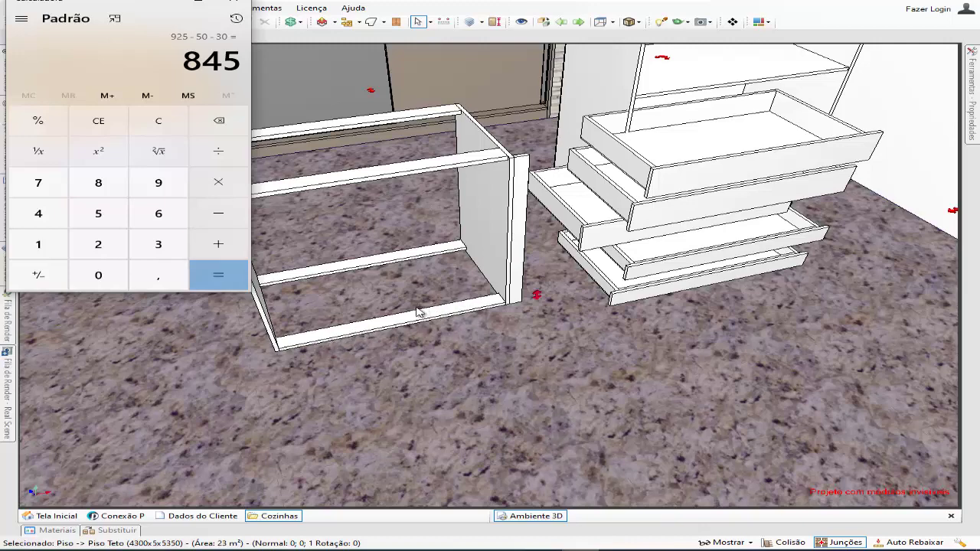
Examine the emptied drawer carcass's horizontal rails and side panels, along with the drawers standing beside it.
middle_drag(410, 349, 429, 330)
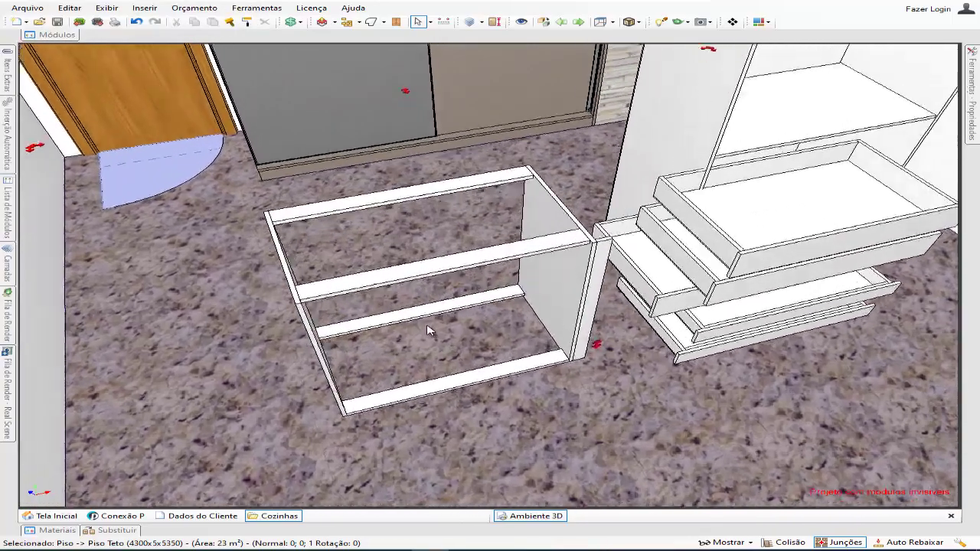
scroll(429, 331, up, 3)
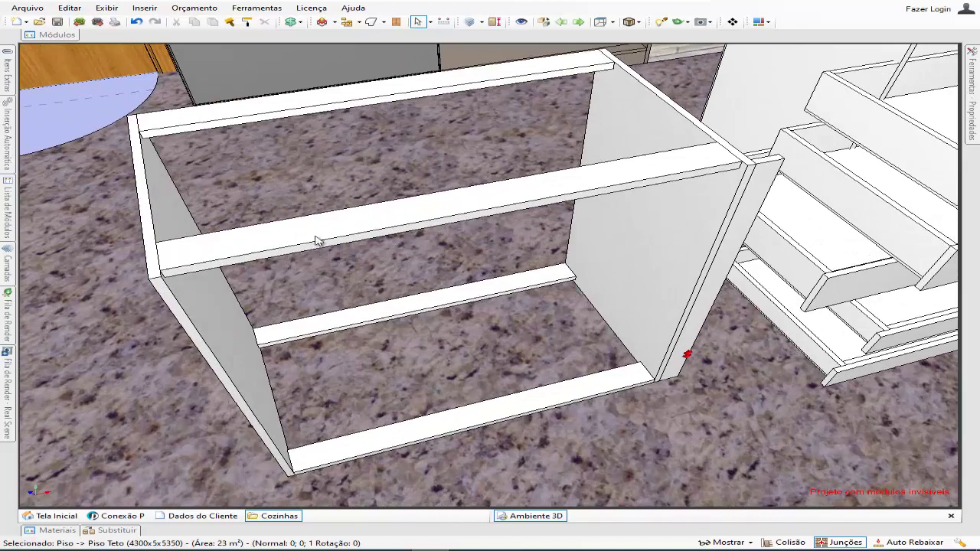
middle_drag(370, 338, 405, 347)
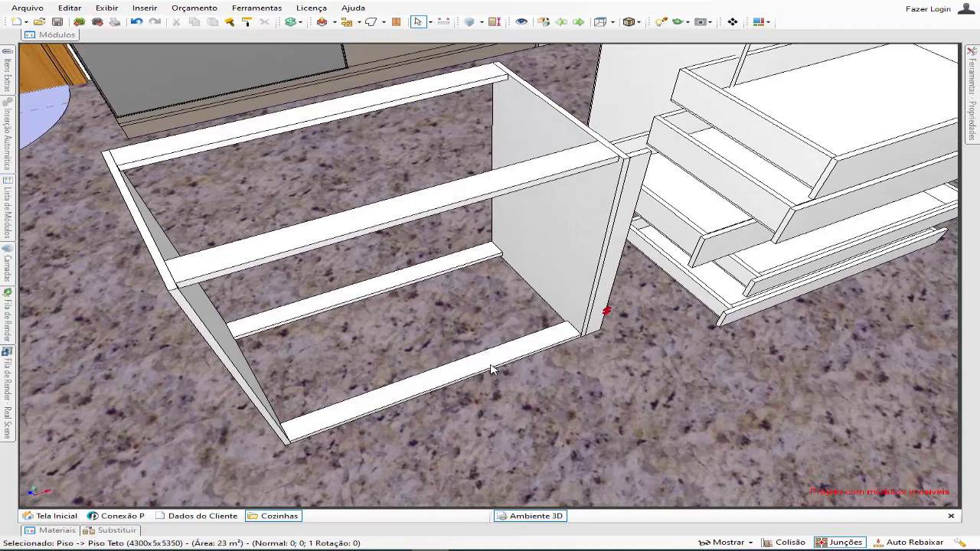
middle_drag(489, 363, 378, 387)
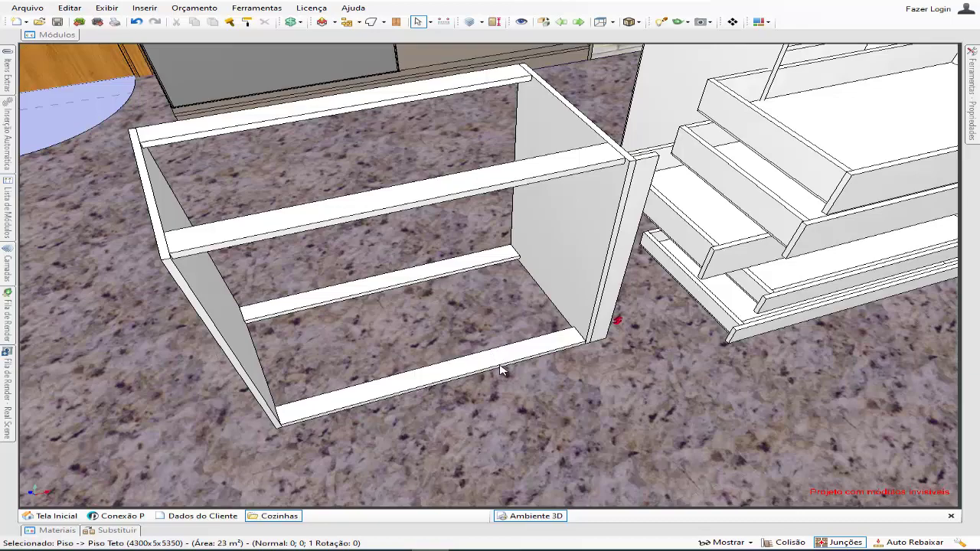
middle_drag(593, 395, 469, 347)
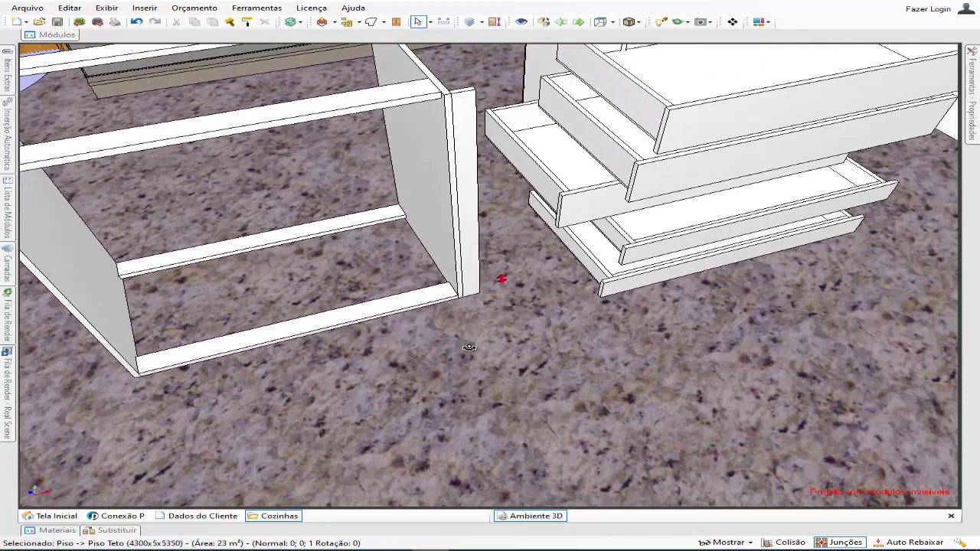
scroll(460, 354, down, 3)
scroll(472, 374, up, 1)
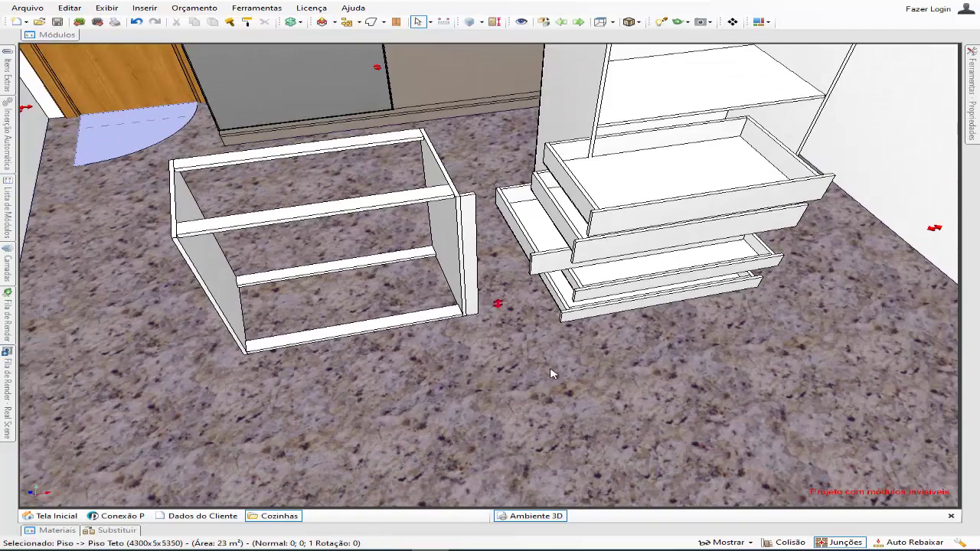
Move one of the two shallow lower drawers out of the stack onto the open floor in front of the carcass.
drag(632, 309, 347, 465)
middle_drag(405, 418, 467, 323)
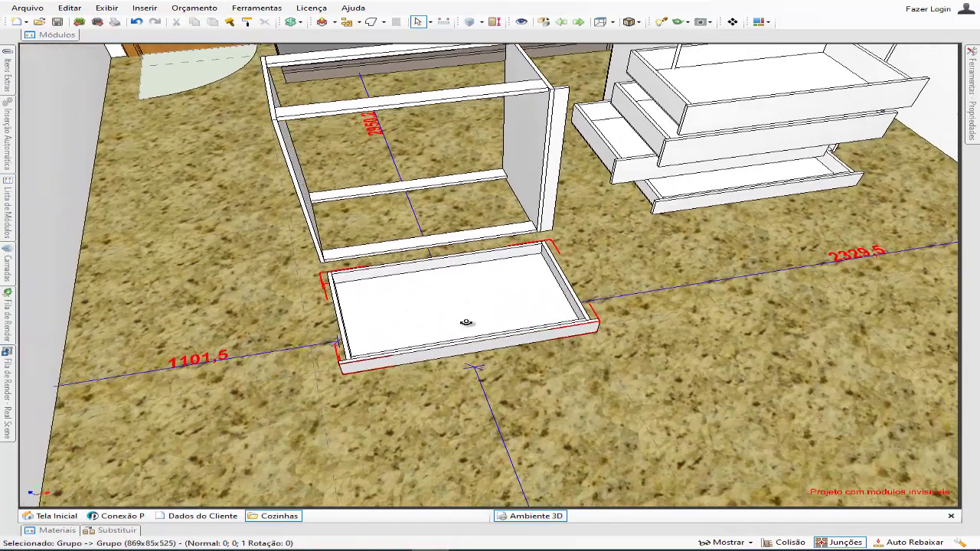
right_drag(467, 324, 354, 338)
drag(504, 358, 350, 409)
Examine the isolated shallow drawer's front, sides and bottom, and compare it with the carcass opening and filler strip.
middle_drag(430, 355, 476, 308)
mouse_move(475, 309)
right_down()
mouse_move(455, 323)
mouse_move(493, 311)
right_up()
scroll(490, 317, up, 4)
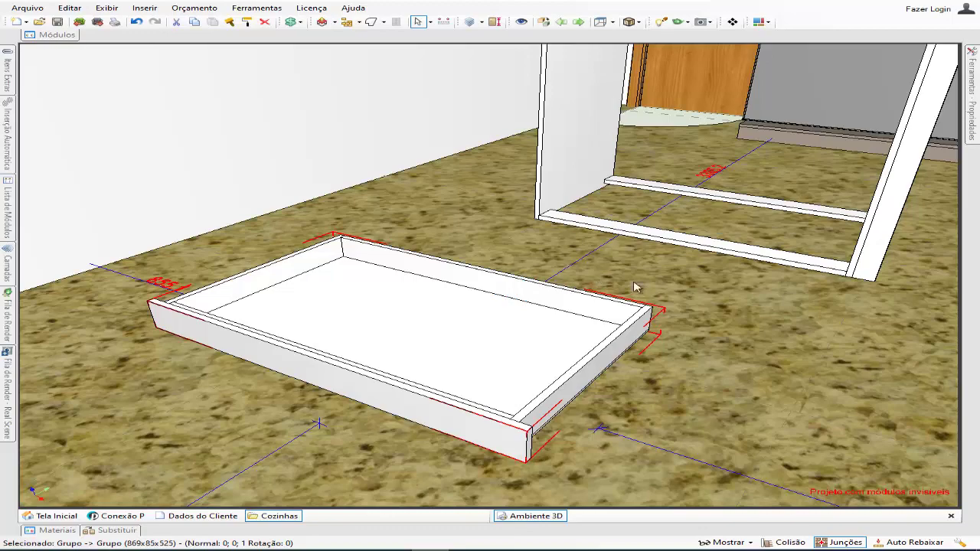
middle_drag(672, 282, 501, 389)
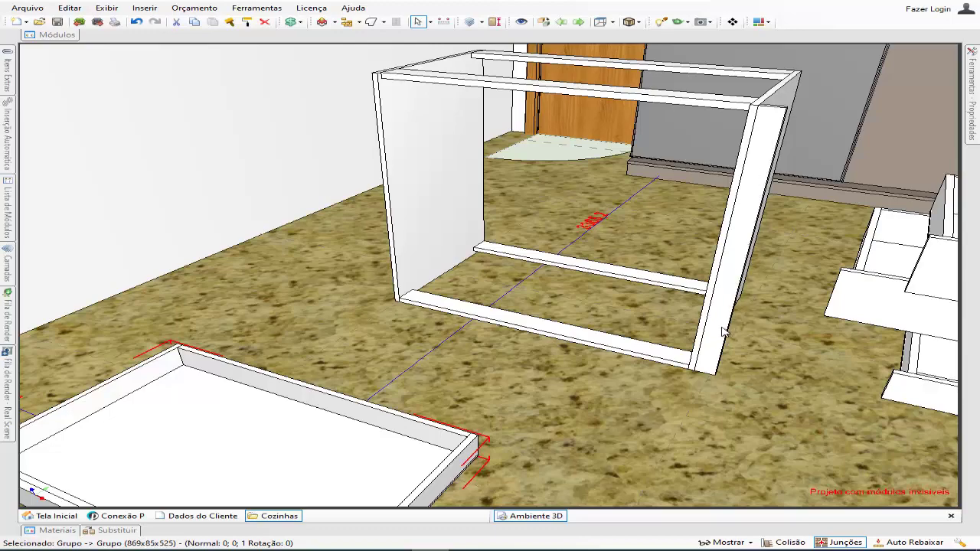
middle_drag(587, 400, 597, 307)
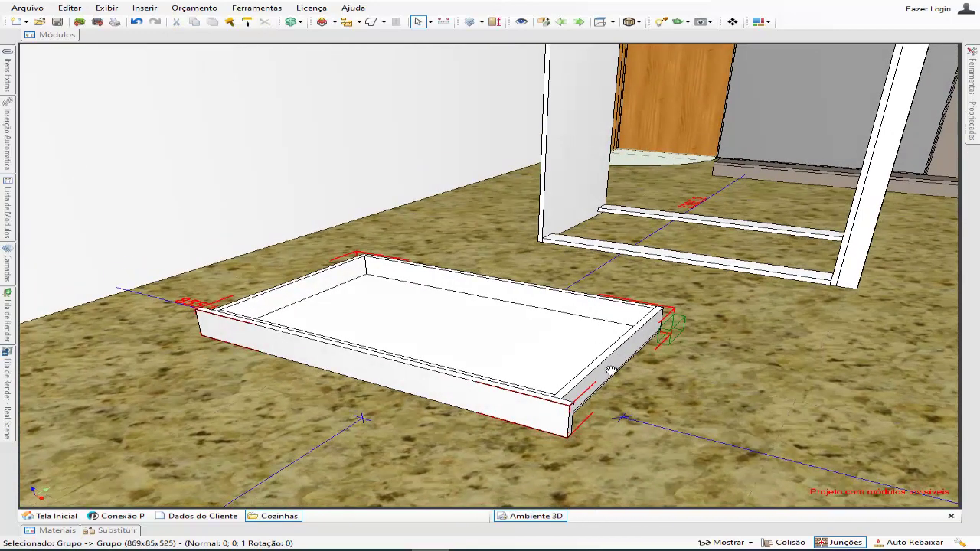
middle_drag(610, 370, 587, 375)
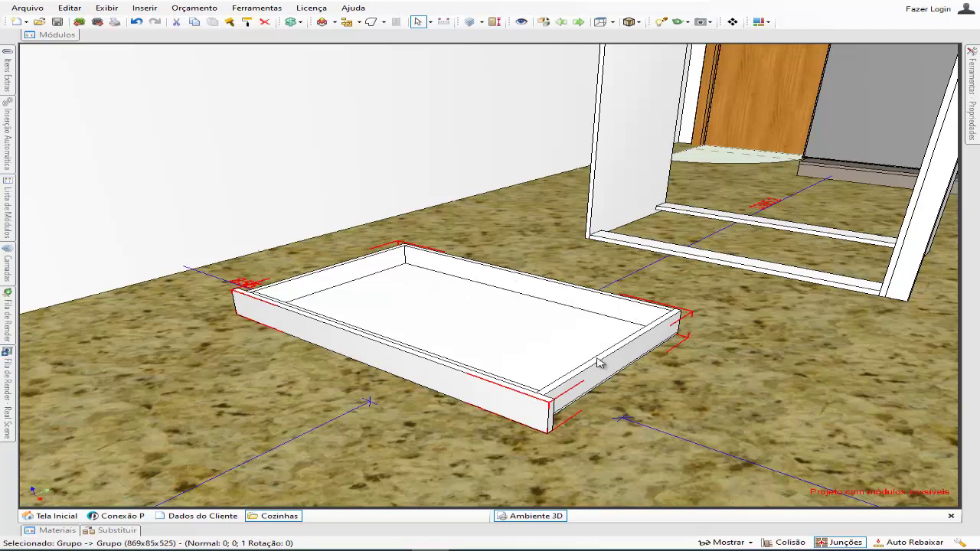
mouse_move(584, 372)
middle_down()
mouse_move(575, 363)
mouse_move(584, 354)
middle_up()
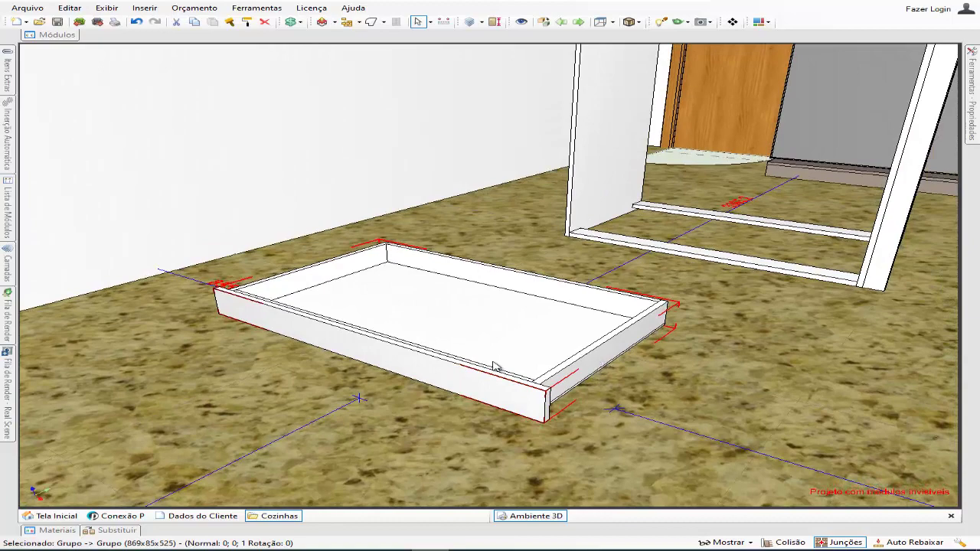
middle_drag(501, 357, 609, 348)
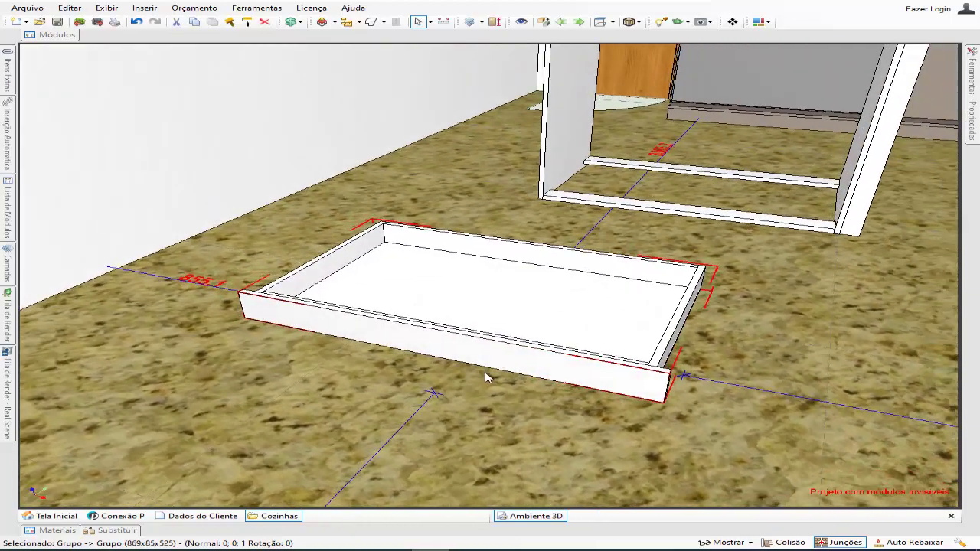
middle_drag(490, 355, 436, 329)
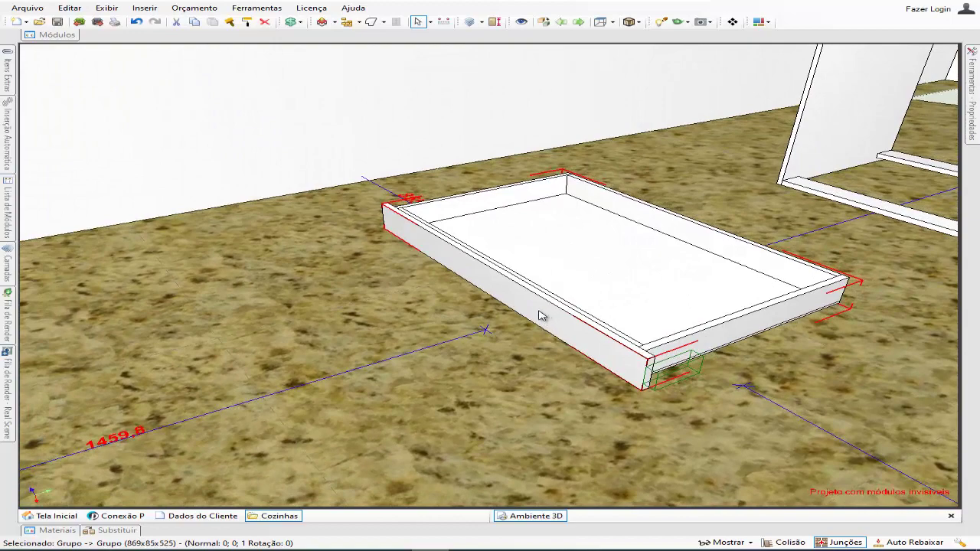
Shift the shallow drawer slightly across the floor and ungroup it into separate parts.
drag(536, 304, 462, 287)
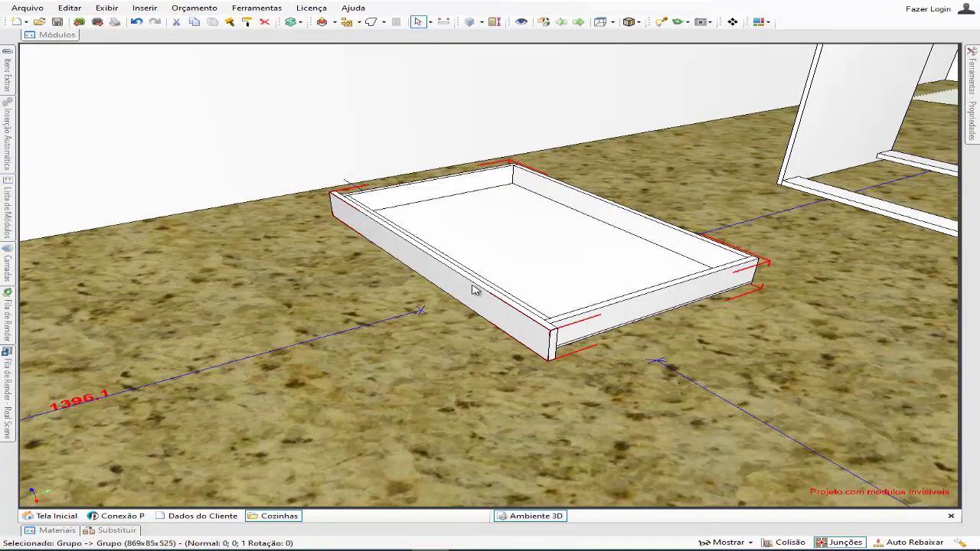
right_click(474, 289)
click(539, 542)
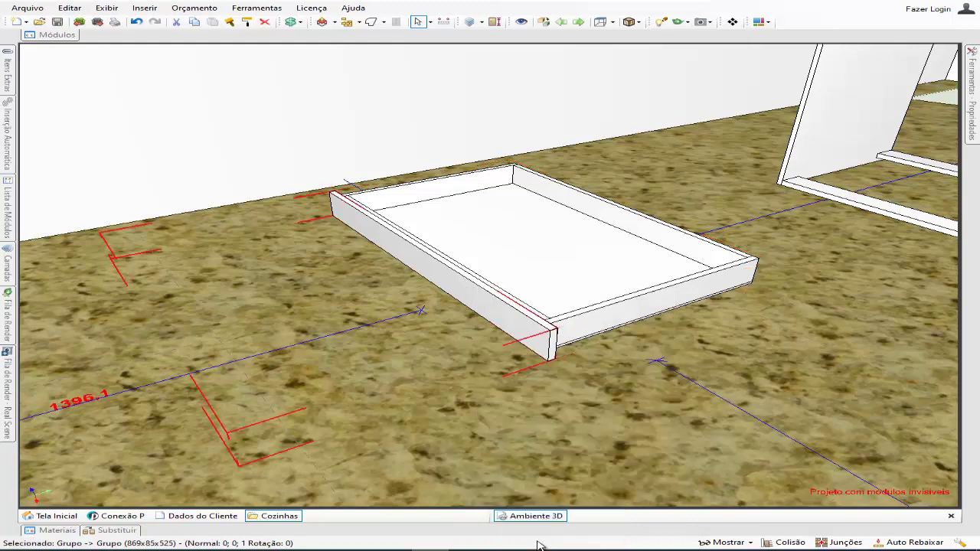
Move the 15 mm outer drawer front well away from the drawer box.
click(518, 324)
click(515, 326)
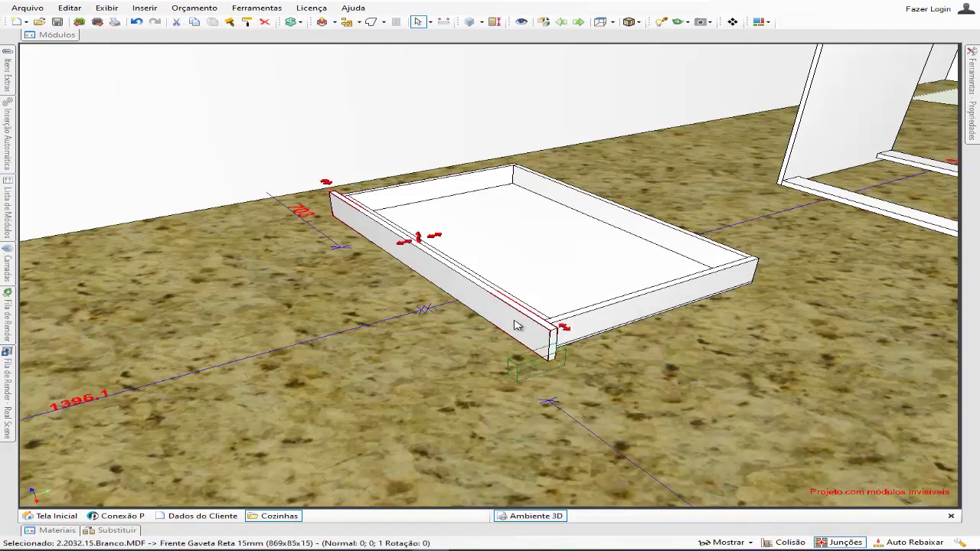
key(Left)
key(Left)
key(Left)
key(Left)
key(Left)
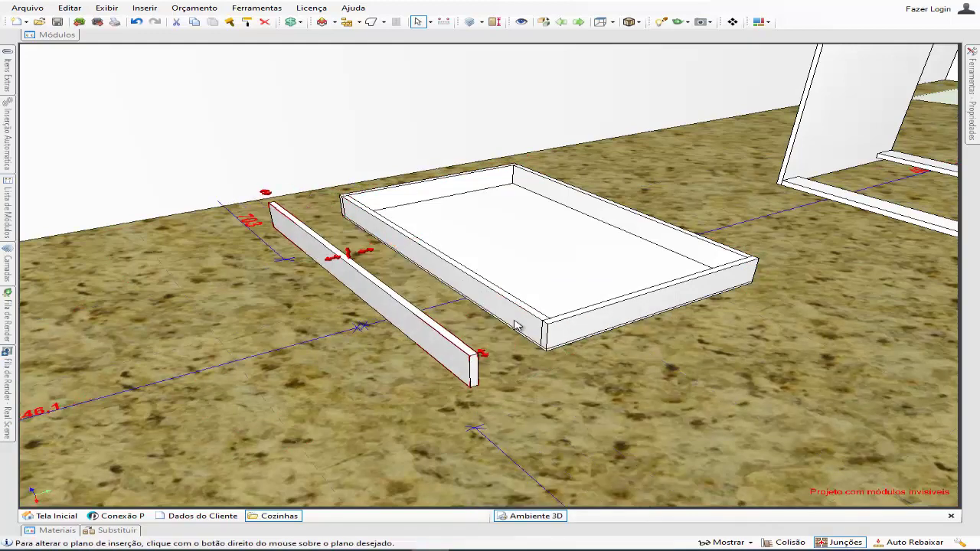
key(Left)
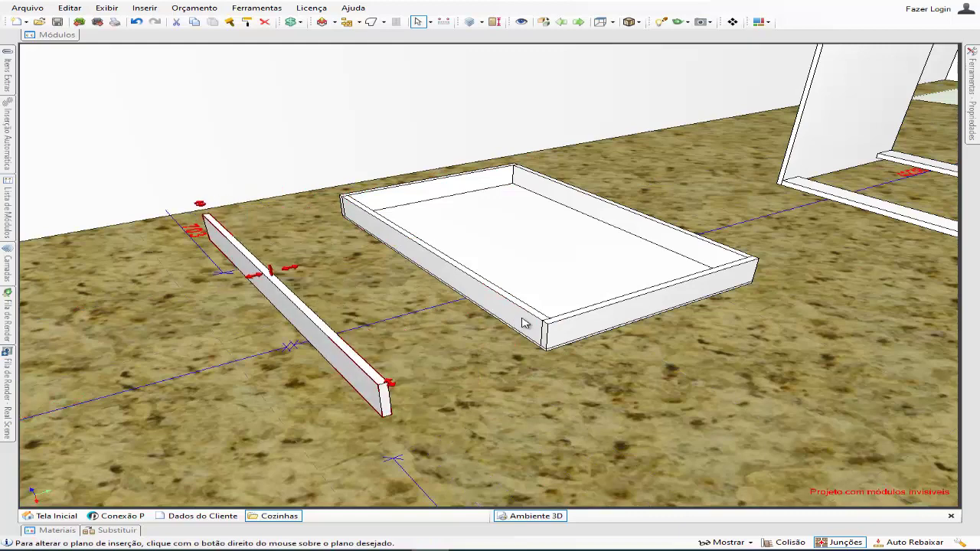
Separate the drawer box's inner front and its back panel outward from the bottom panel.
click(523, 322)
key(Left)
key(Left)
key(Left)
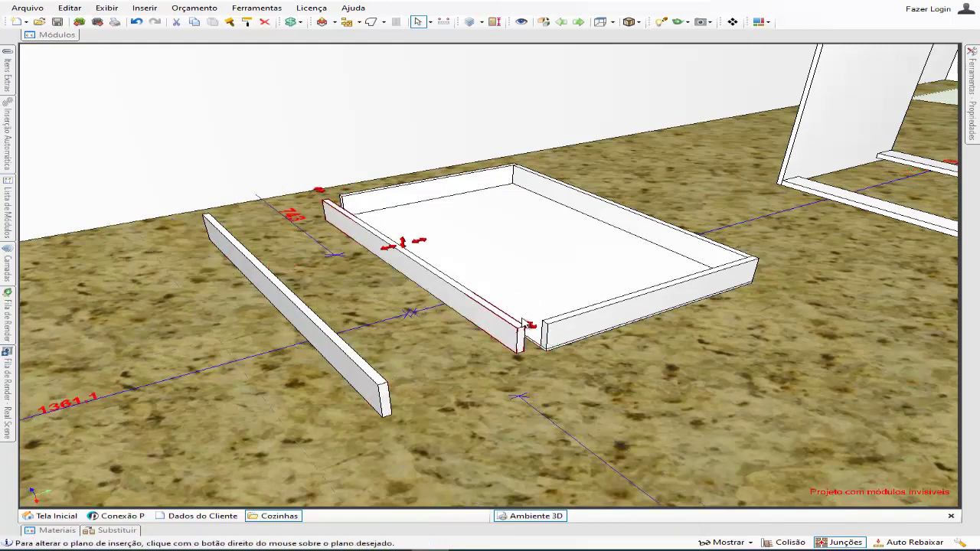
click(688, 255)
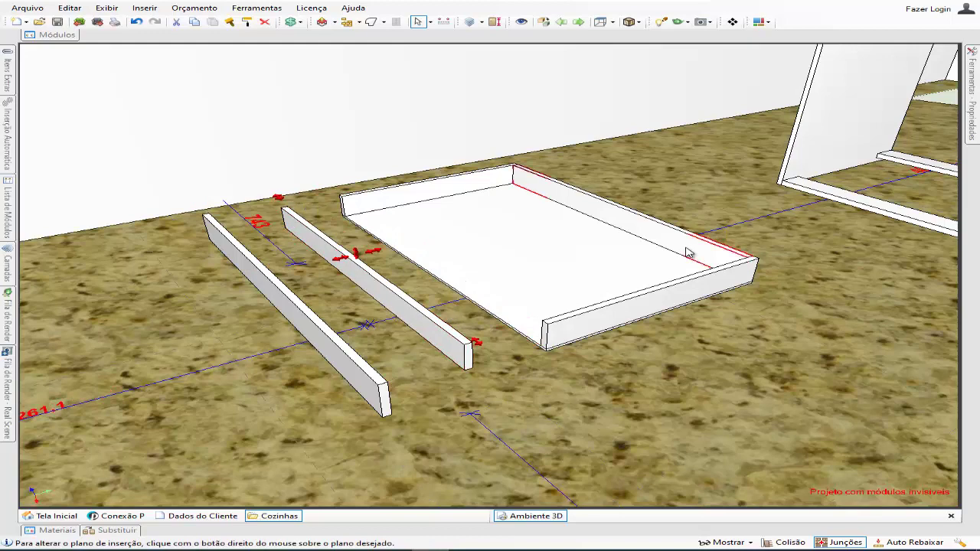
key(Right)
key(Right)
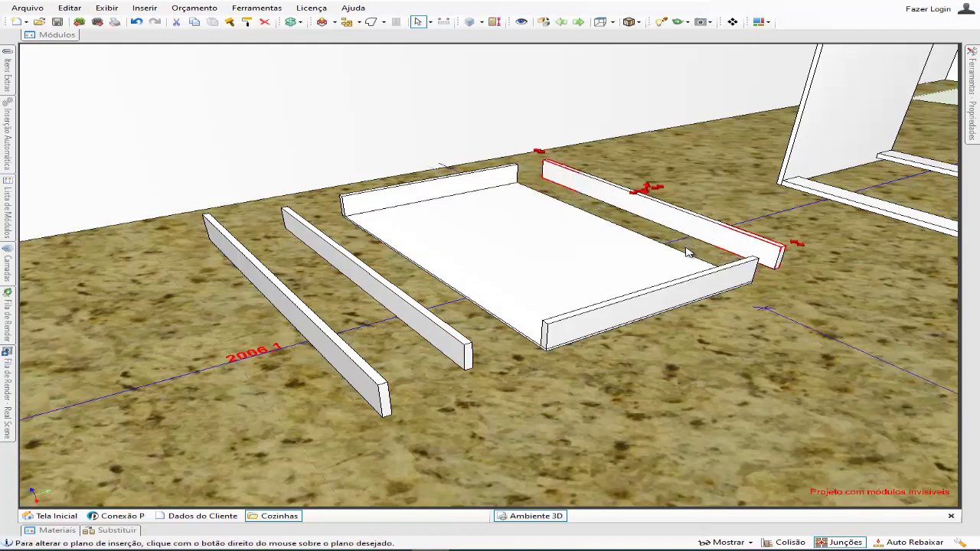
Move both drawer side panels outward, and select the bottom panel to view the fully exploded drawer.
click(685, 287)
key(Down)
key(Down)
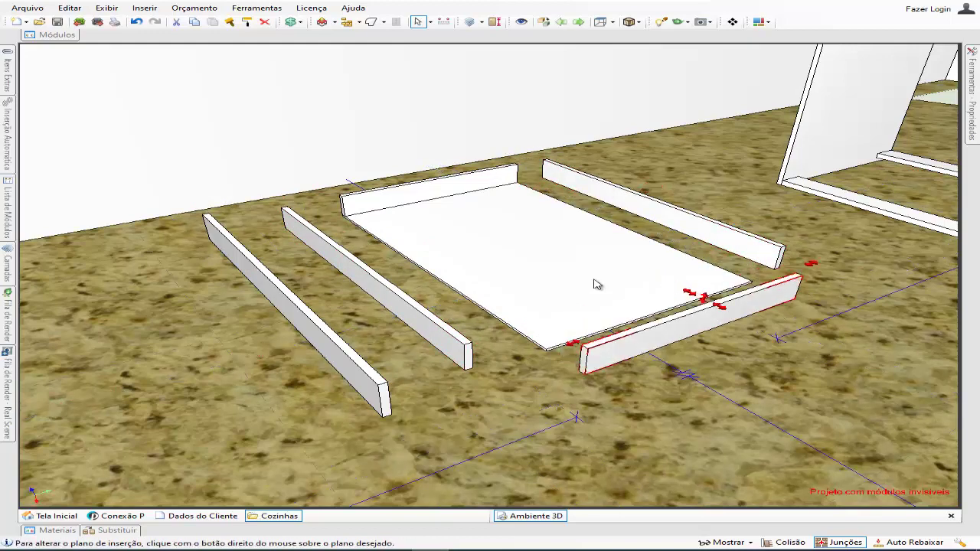
click(447, 195)
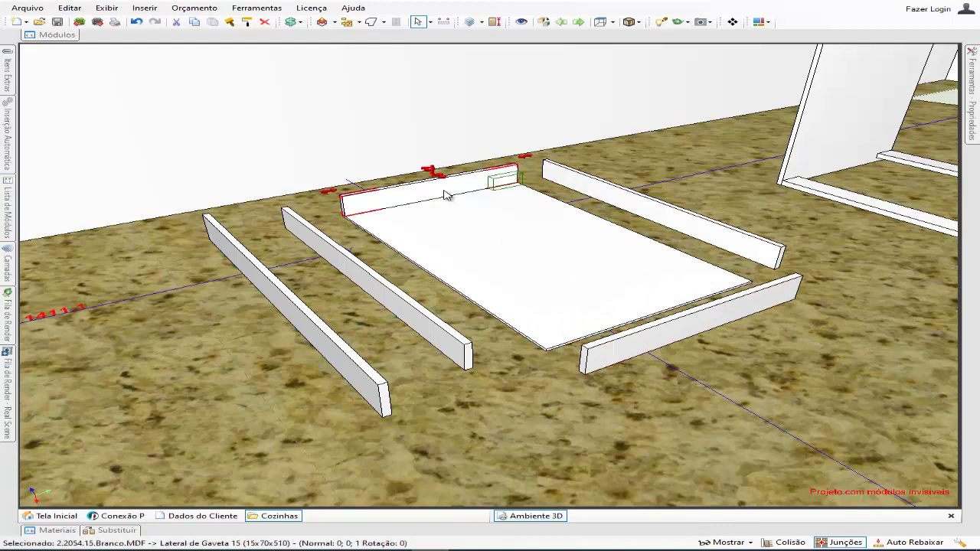
key(Up)
key(Up)
click(479, 251)
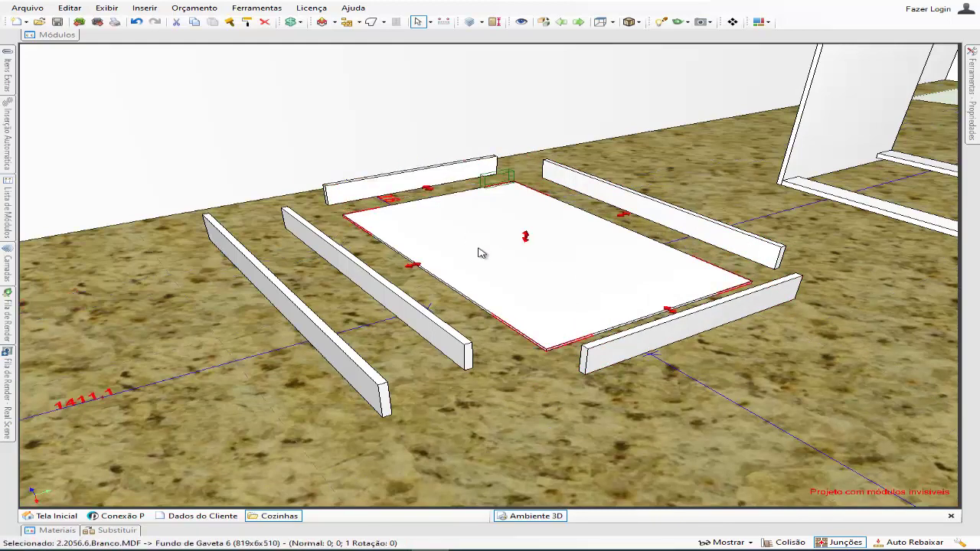
middle_drag(460, 293, 678, 394)
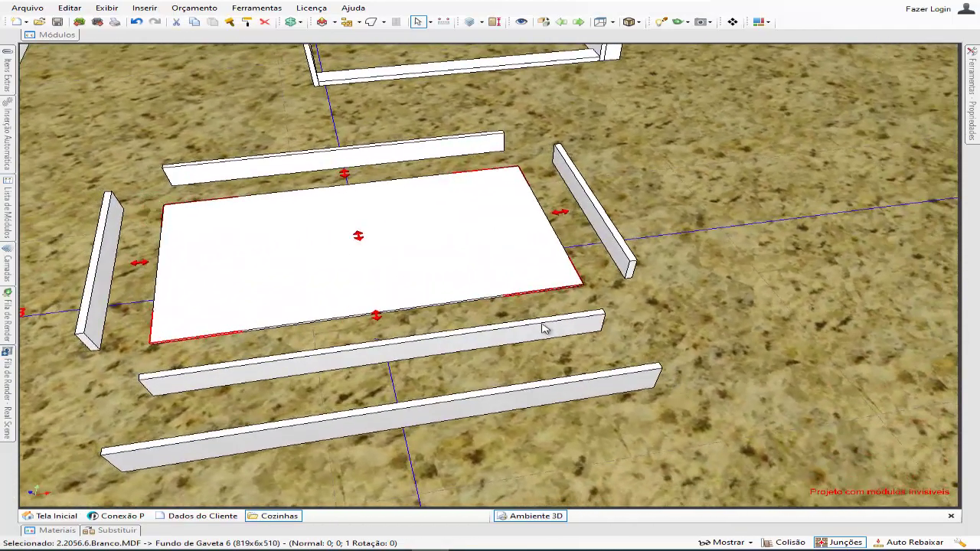
Move the drawer's back panel onto the rear edge of the bottom panel.
middle_drag(503, 346, 628, 345)
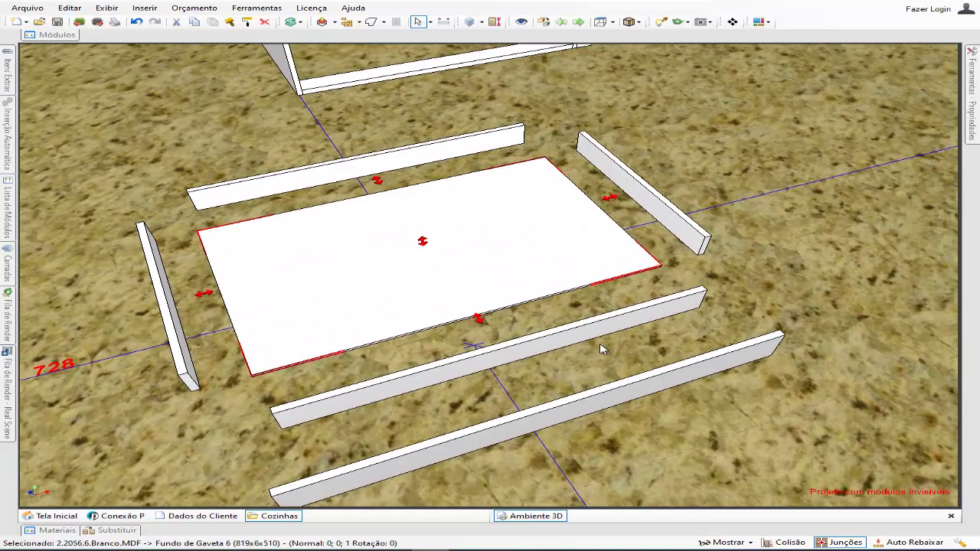
shift+middle_drag(590, 291, 567, 268)
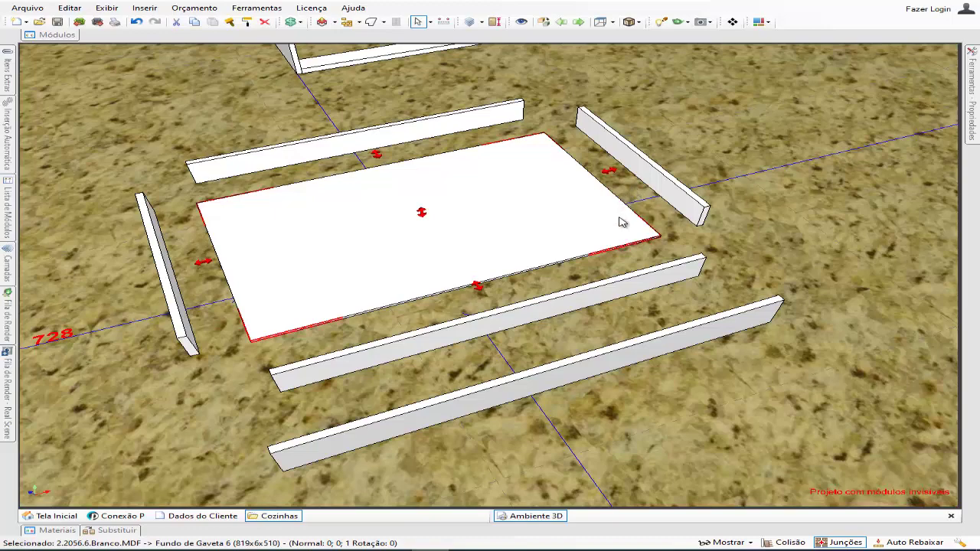
right_drag(619, 218, 623, 261)
middle_drag(500, 164, 514, 199)
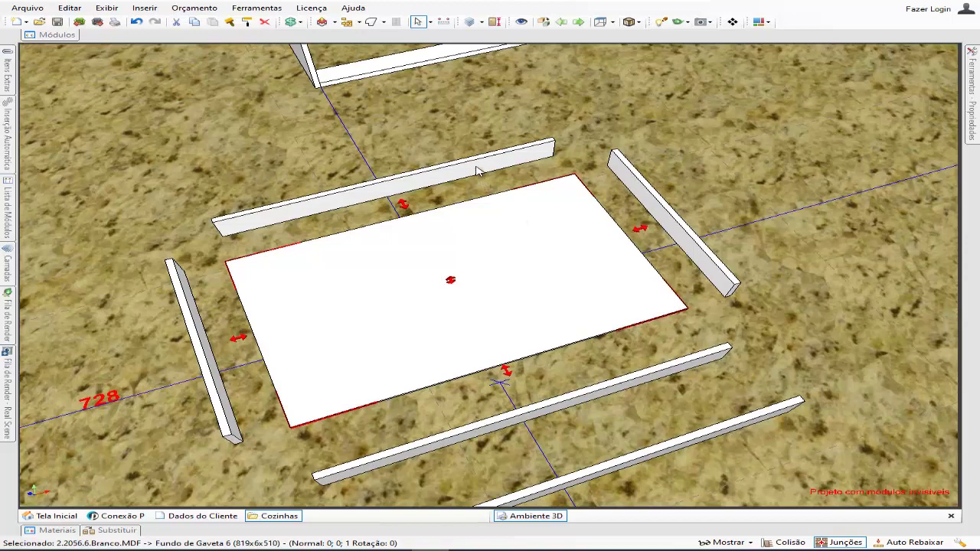
drag(477, 170, 495, 195)
Move both drawer side panels against the ends of the back panel, along the bottom panel's side edges.
scroll(559, 210, up, 5)
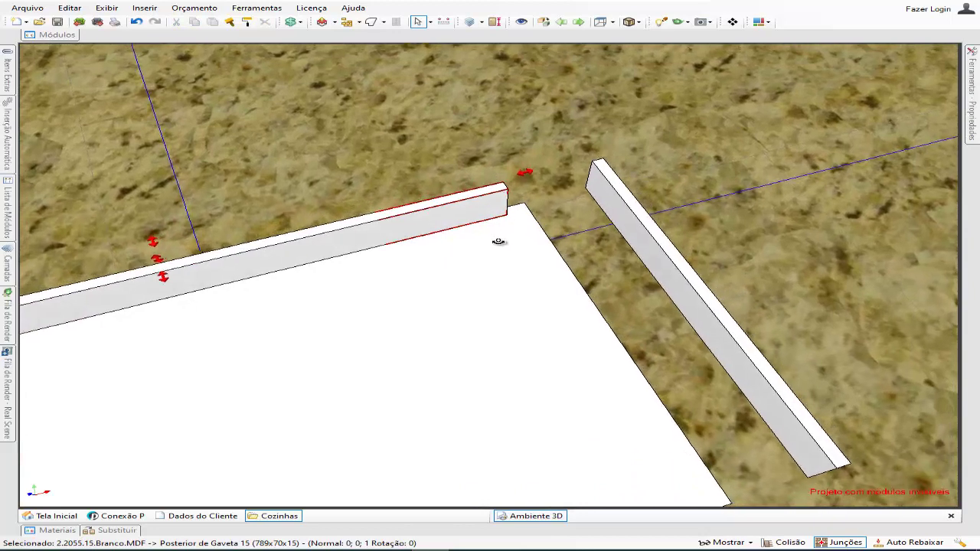
middle_drag(499, 242, 495, 247)
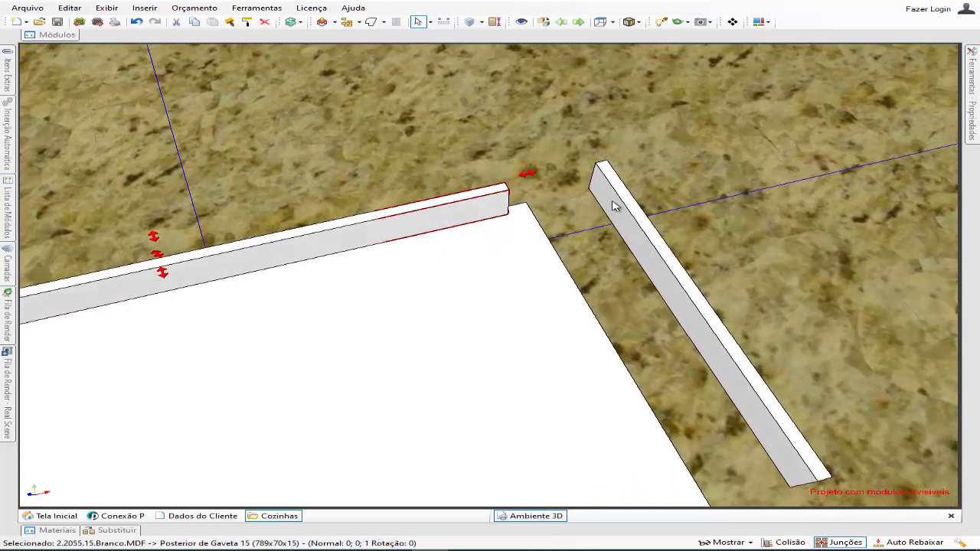
drag(612, 206, 524, 213)
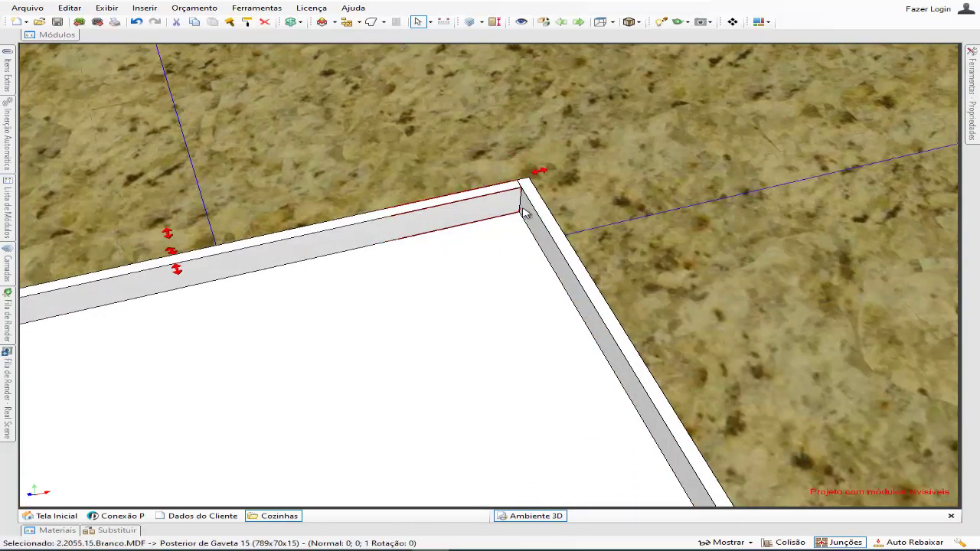
middle_drag(299, 277, 578, 155)
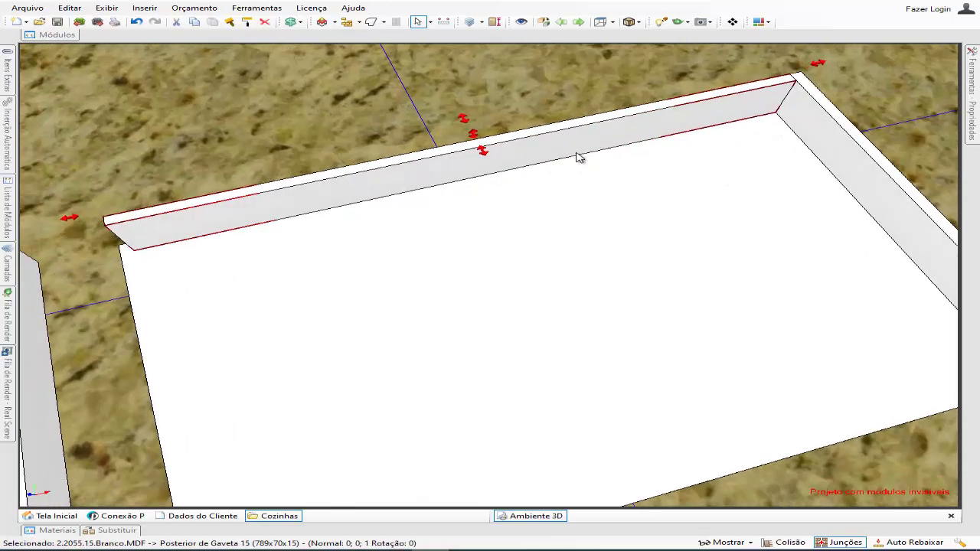
middle_drag(454, 222, 510, 182)
right_drag(510, 182, 392, 204)
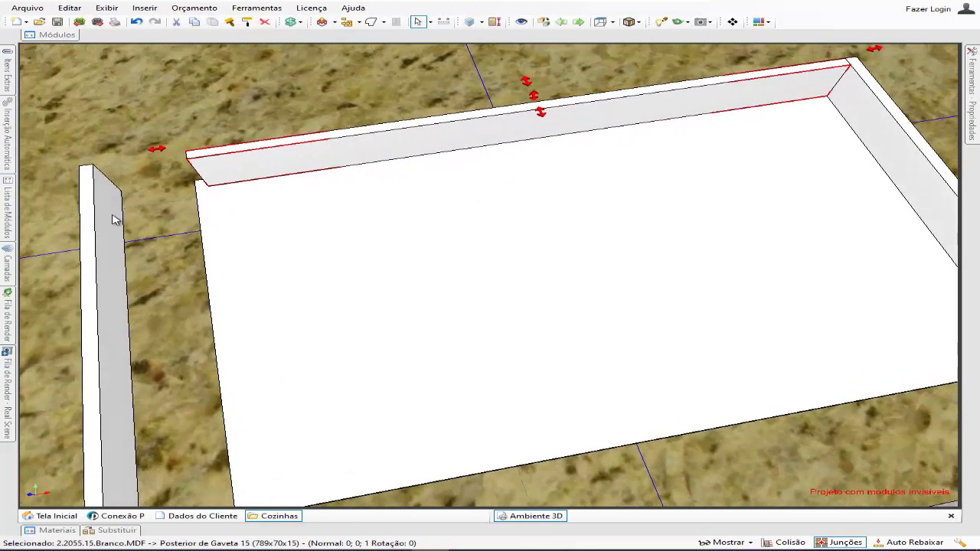
drag(155, 217, 198, 209)
Examine from above and below how the drawer's side panel sits on the 6 mm bottom panel at the front corner.
right_drag(237, 212, 383, 154)
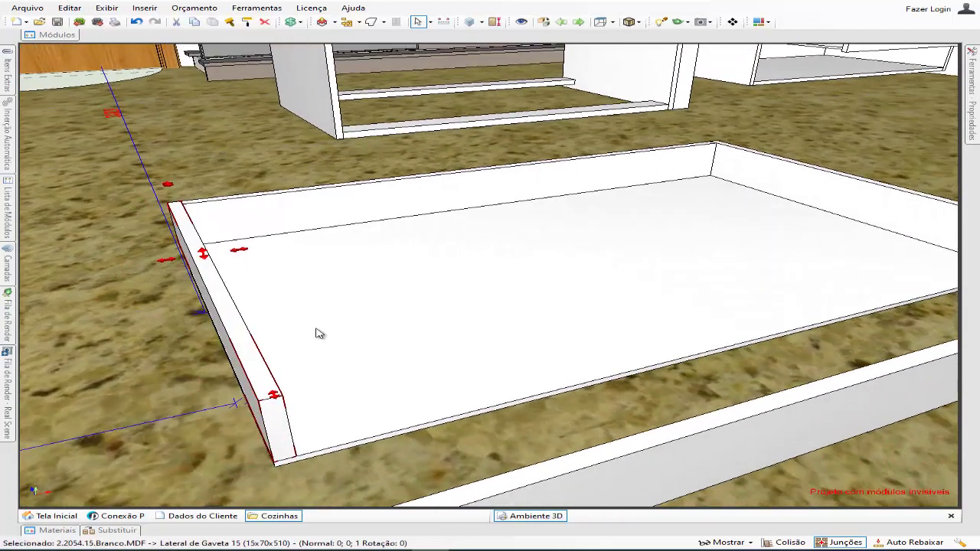
right_drag(316, 333, 371, 304)
scroll(332, 431, up, 3)
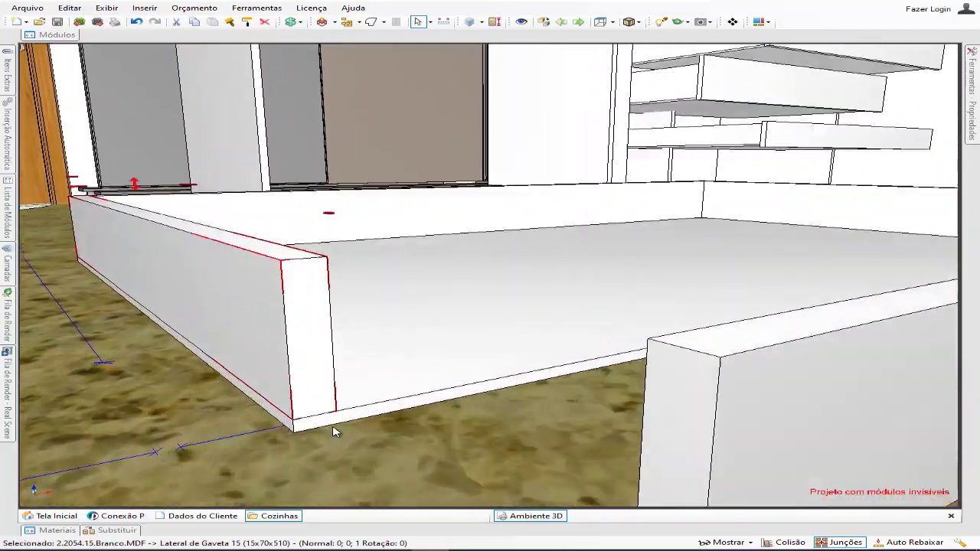
scroll(335, 433, up, 2)
right_drag(334, 435, 342, 412)
scroll(341, 412, up, 1)
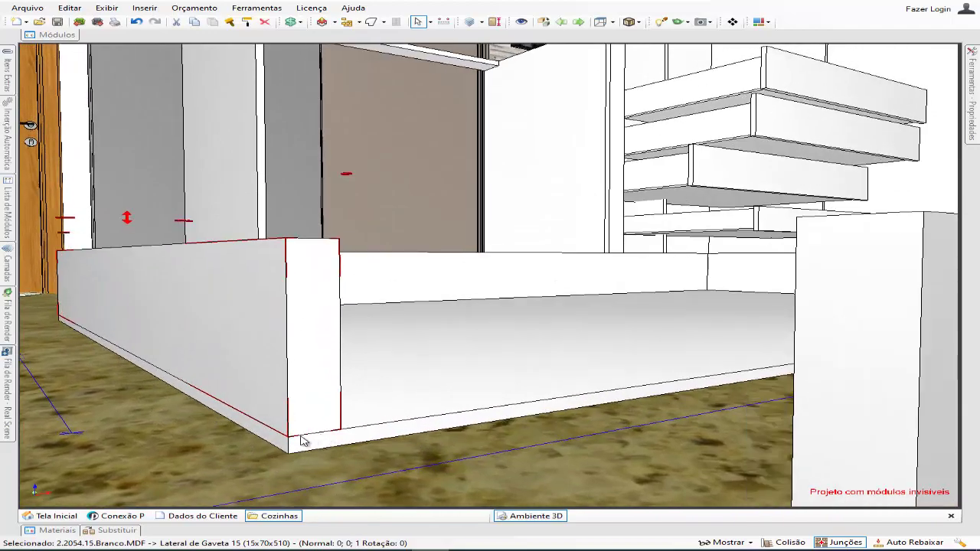
scroll(300, 430, down, 2)
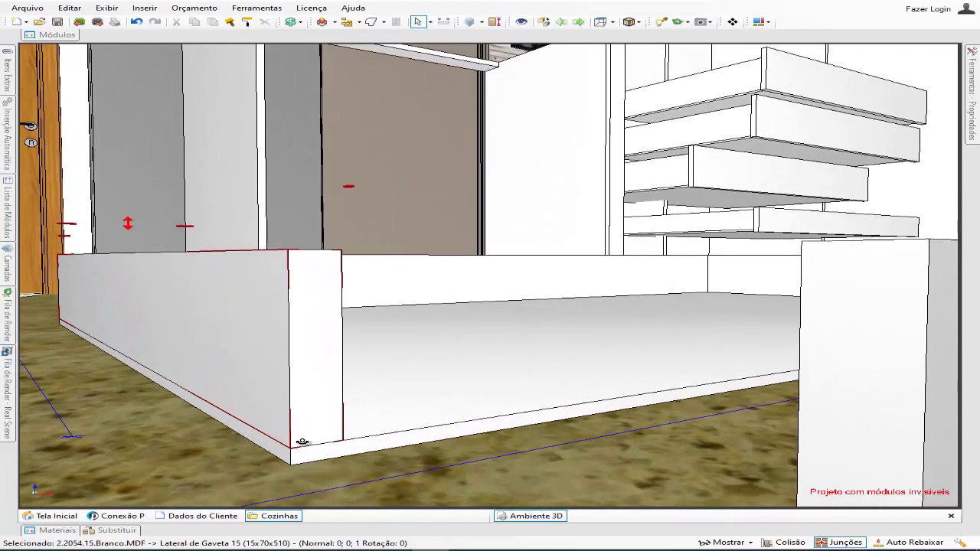
right_drag(299, 430, 357, 345)
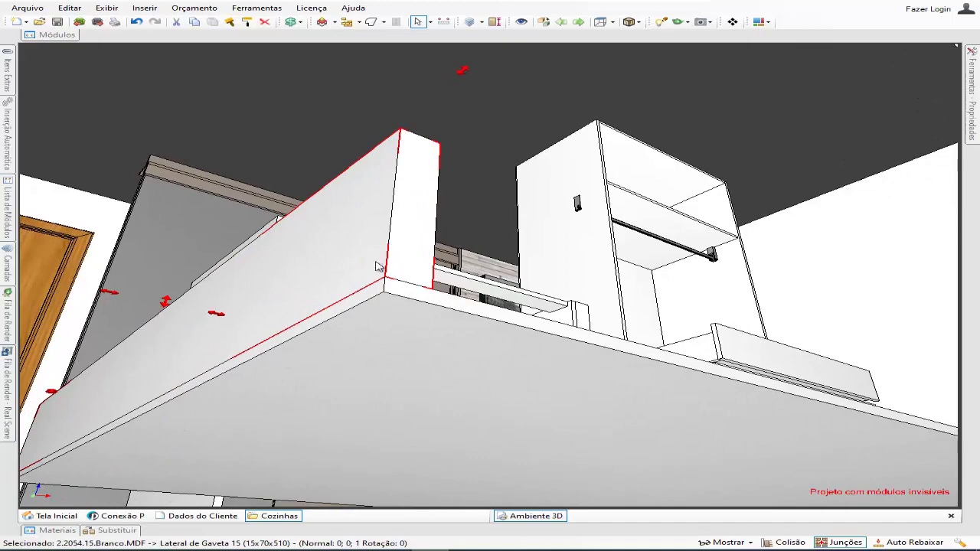
right_drag(376, 267, 373, 423)
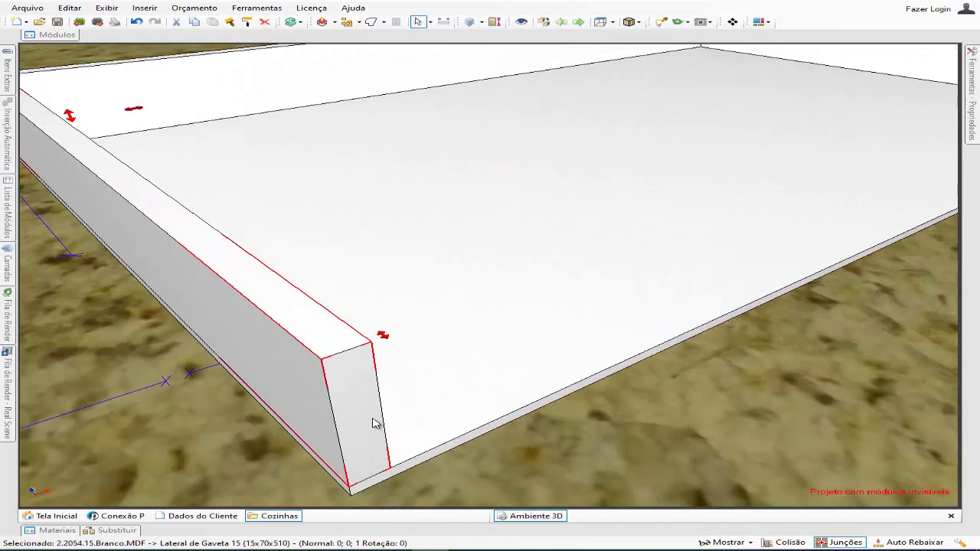
Move the drawer's inner front between the two side panels at the front edge of the bottom panel.
scroll(373, 423, down, 5)
drag(612, 457, 494, 373)
click(494, 375)
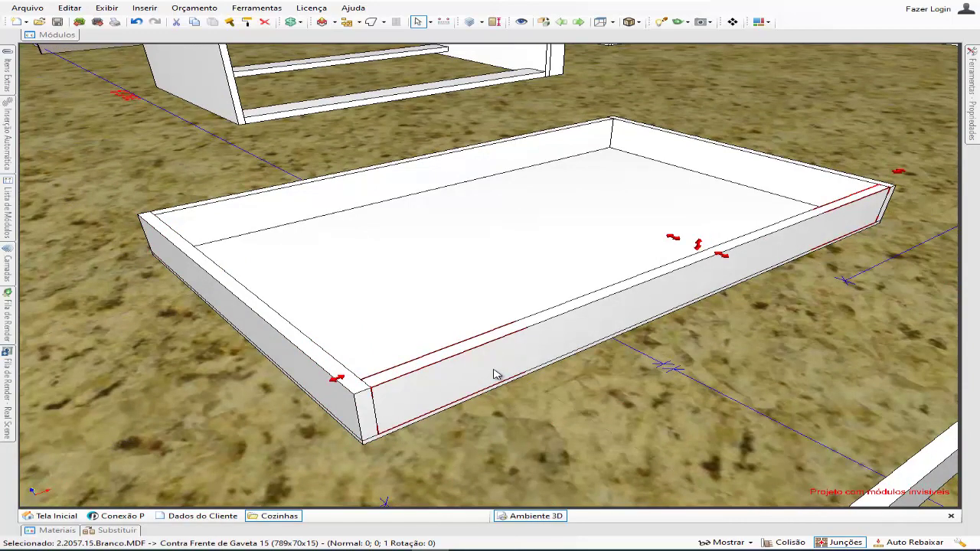
Reposition the 15 mm outer drawer front against the drawer box, at Y -15 relative to the inner front.
middle_drag(536, 412, 492, 377)
click(498, 415)
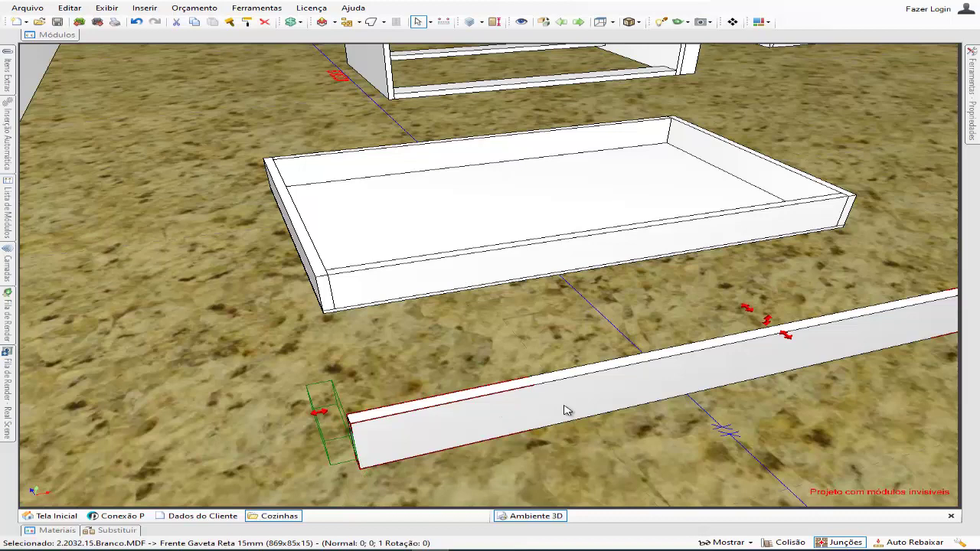
click(494, 276)
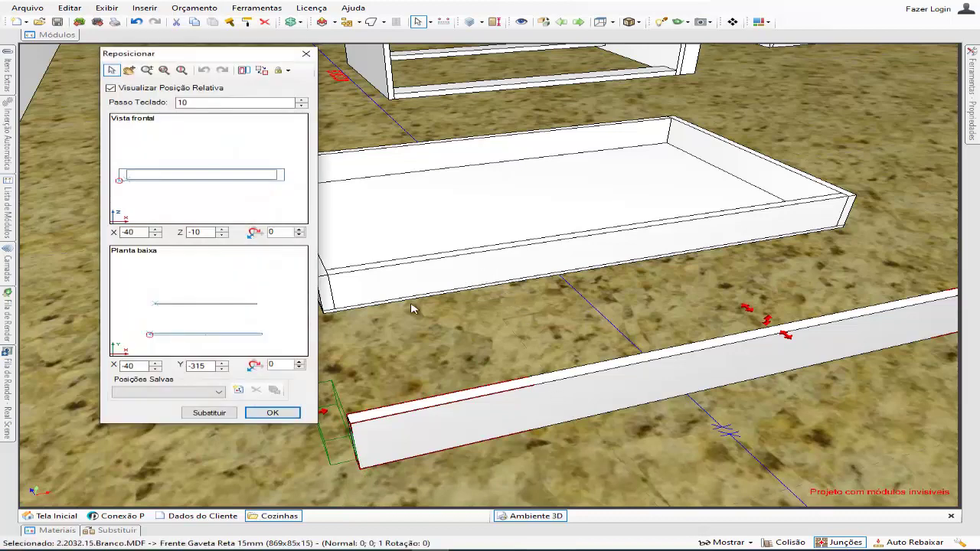
key(ctrl+Up)
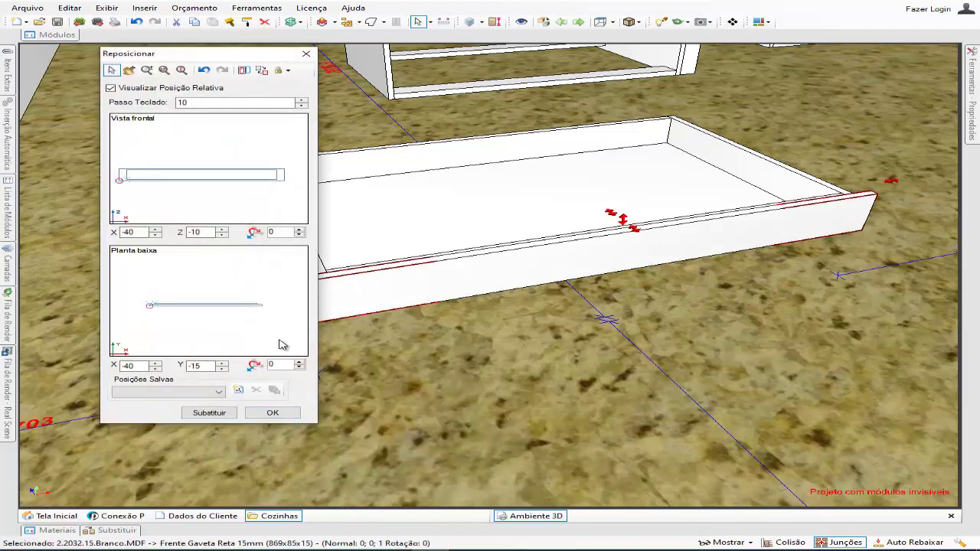
click(286, 414)
Examine the joint between the inner front and the outer front from inside the drawer.
middle_drag(613, 271, 623, 292)
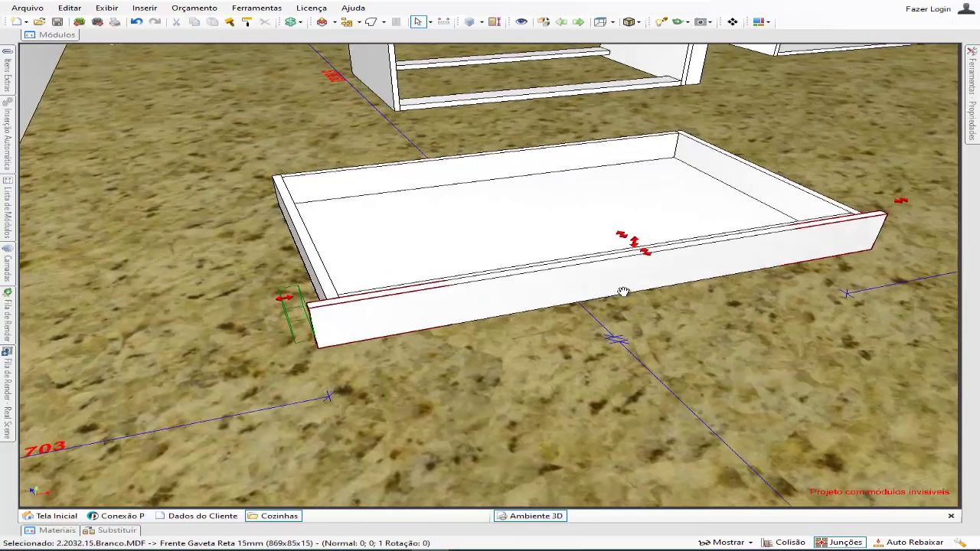
right_drag(623, 291, 356, 344)
right_drag(738, 306, 529, 269)
right_drag(639, 299, 401, 324)
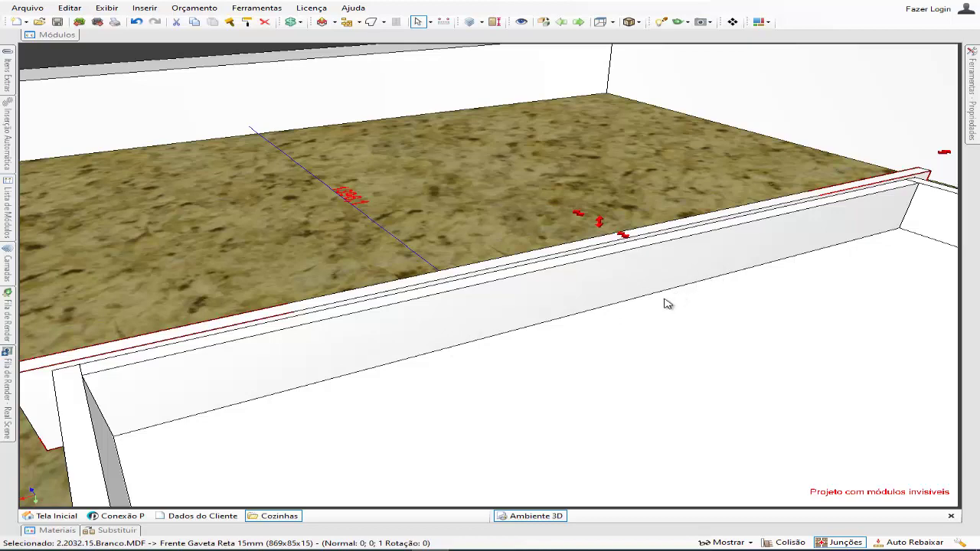
right_drag(646, 291, 691, 293)
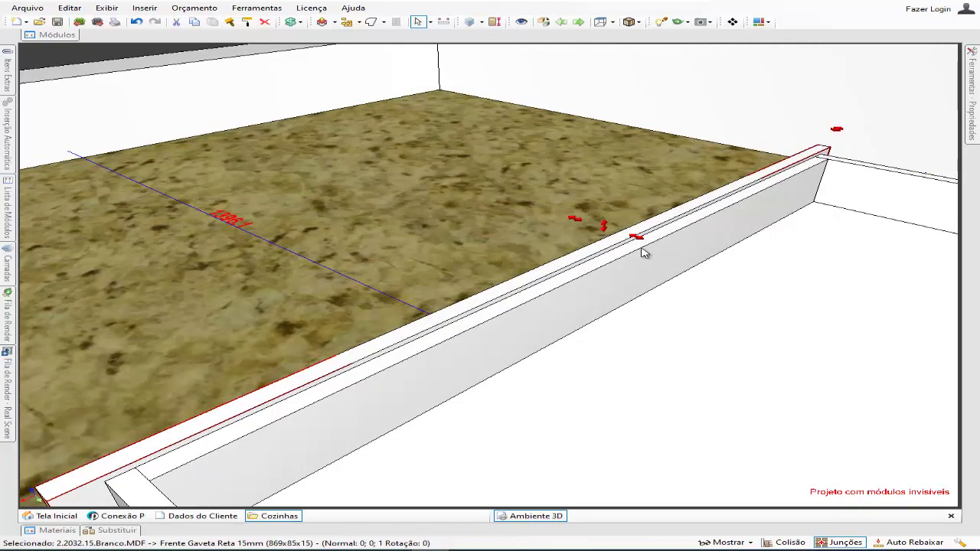
right_drag(644, 291, 618, 284)
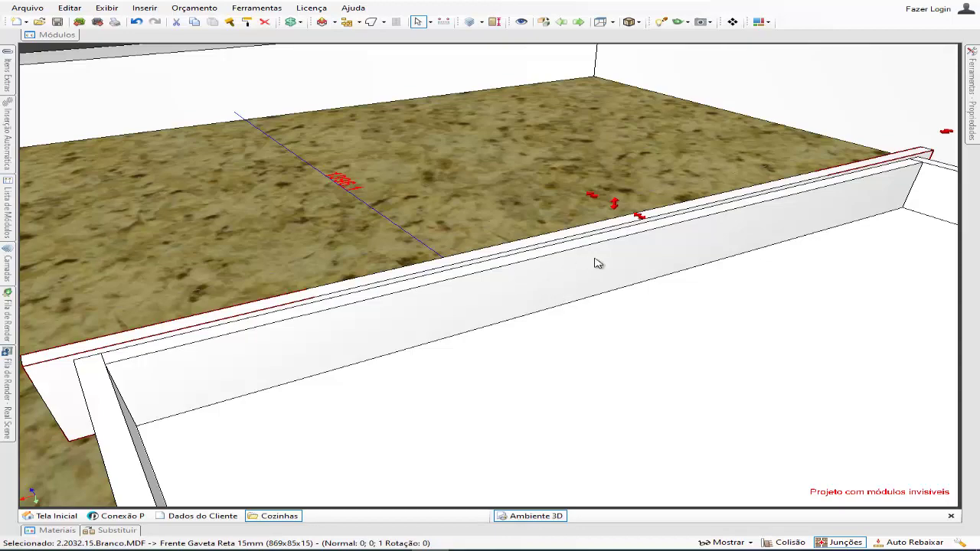
right_drag(709, 274, 805, 322)
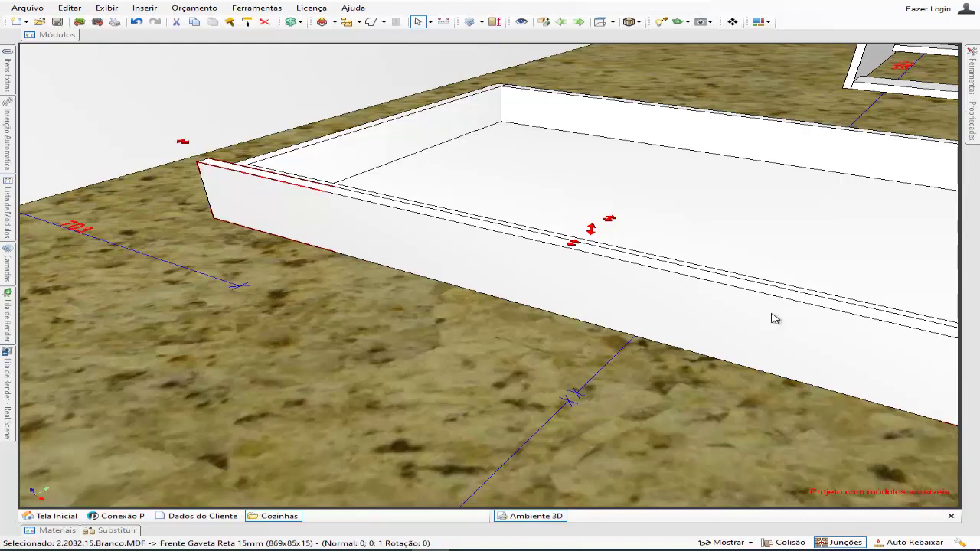
Examine the reassembled drawer from the front and the side, including the outer front's overhang past the box.
scroll(780, 330, down, 2)
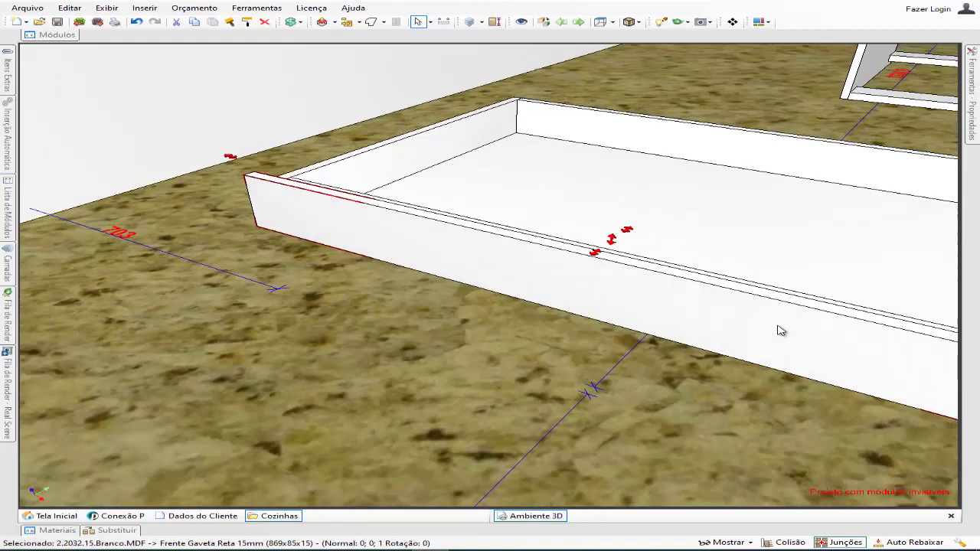
middle_drag(783, 339, 711, 336)
right_drag(711, 335, 732, 333)
scroll(731, 333, down, 1)
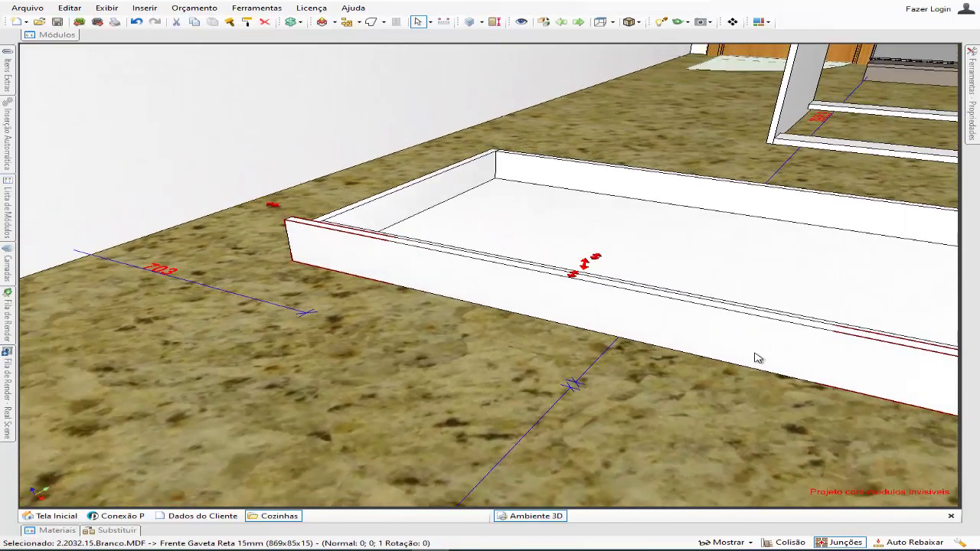
middle_drag(759, 357, 676, 342)
right_drag(676, 342, 698, 348)
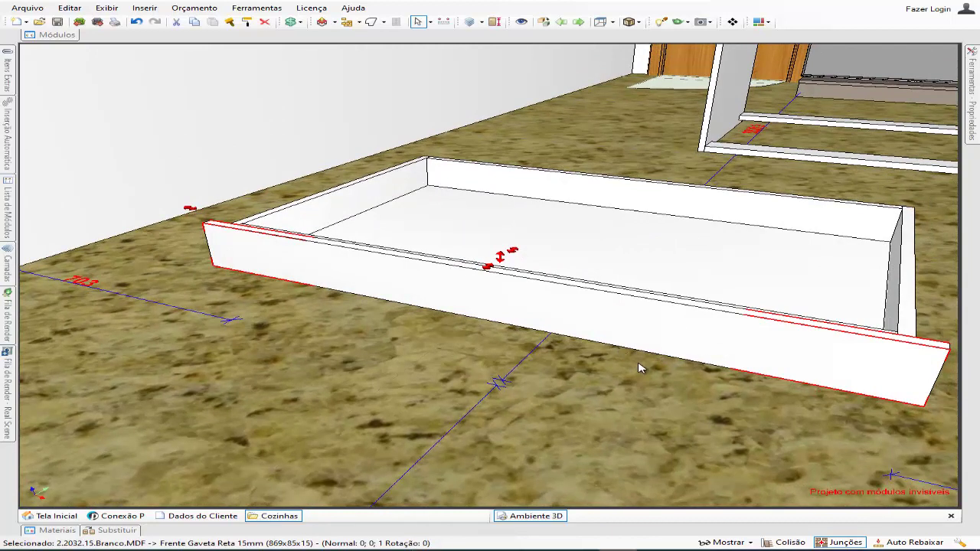
right_drag(669, 373, 546, 365)
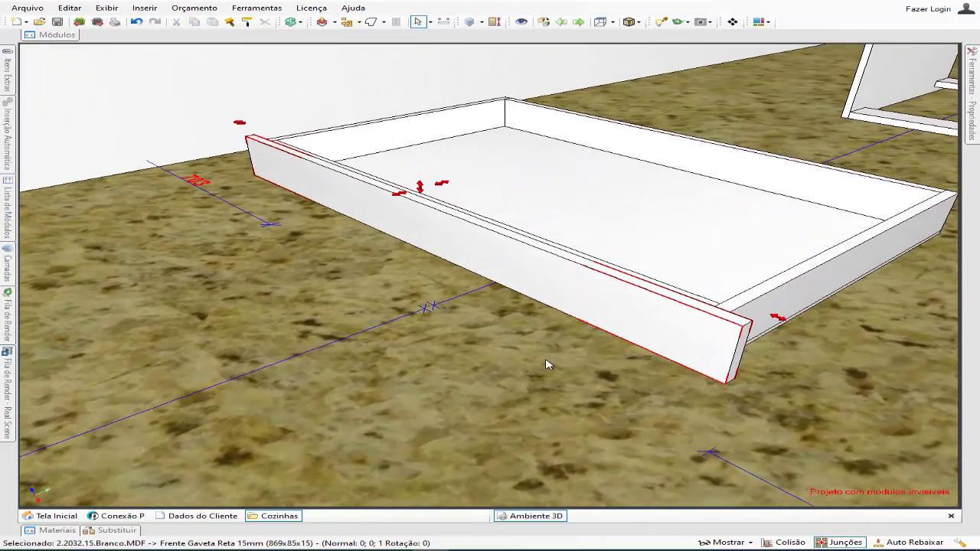
scroll(590, 344, down, 3)
right_drag(658, 254, 733, 279)
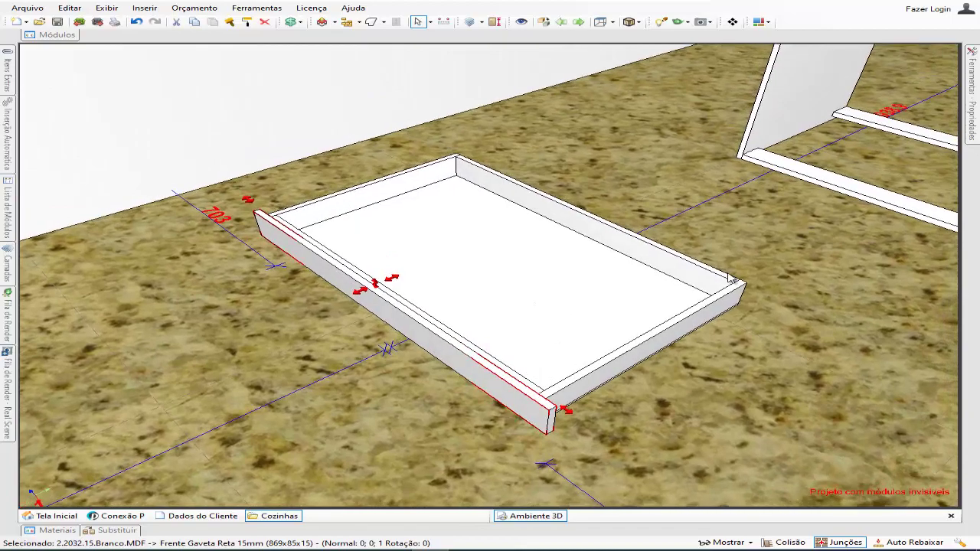
Examine the cabinet opening and its lower rails against the reassembled drawer, briefly bringing up the calculator.
scroll(852, 224, up, 4)
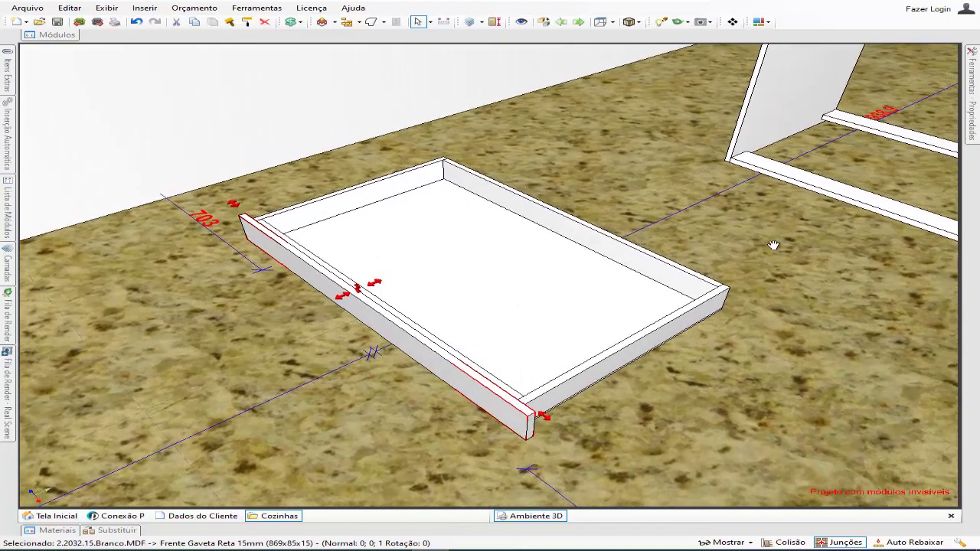
scroll(783, 253, up, 2)
scroll(743, 312, up, 3)
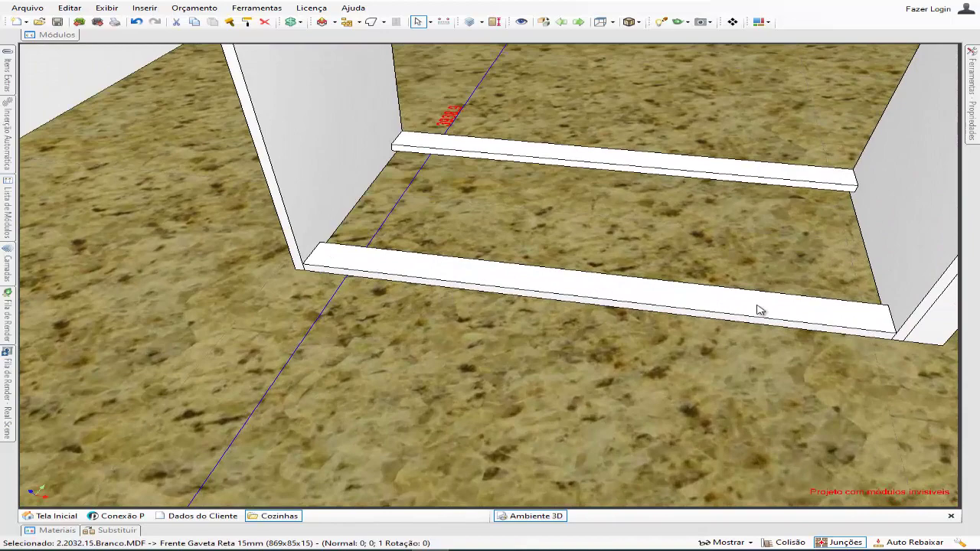
scroll(814, 314, down, 2)
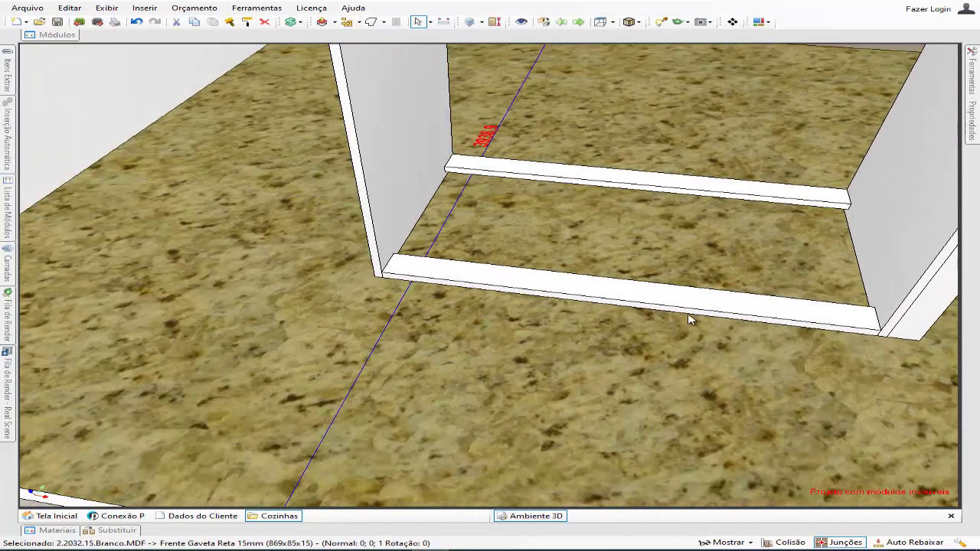
scroll(690, 320, down, 4)
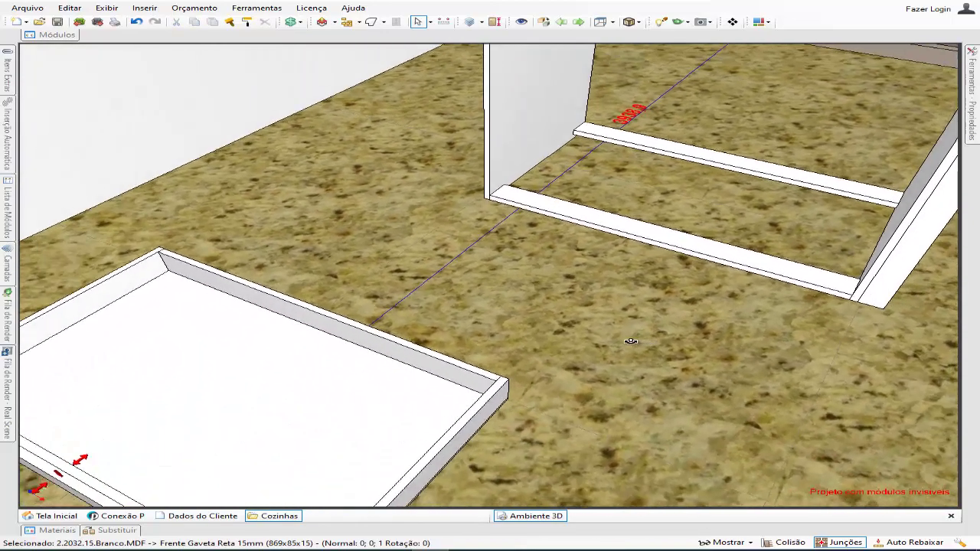
middle_drag(631, 341, 618, 369)
key(alt+Tab)
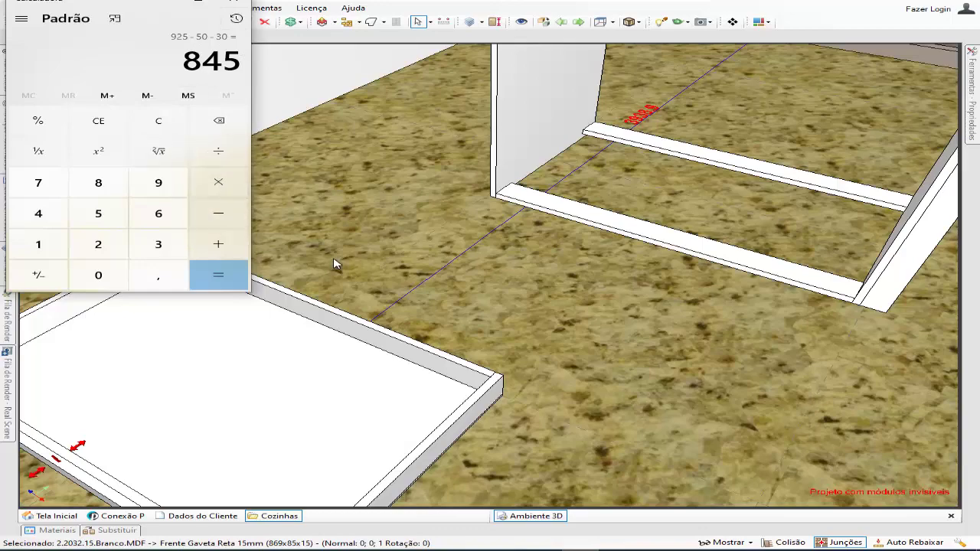
middle_drag(490, 319, 603, 228)
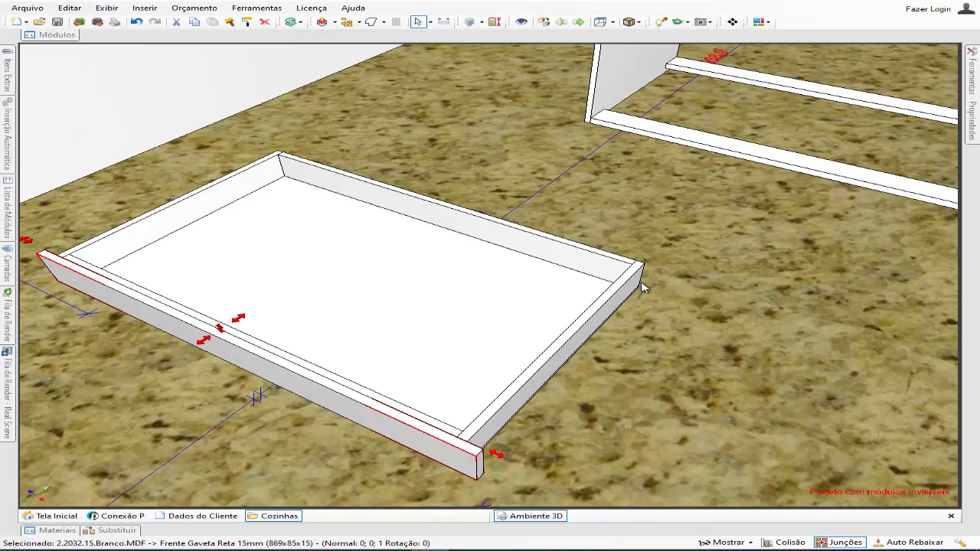
middle_drag(602, 344, 556, 370)
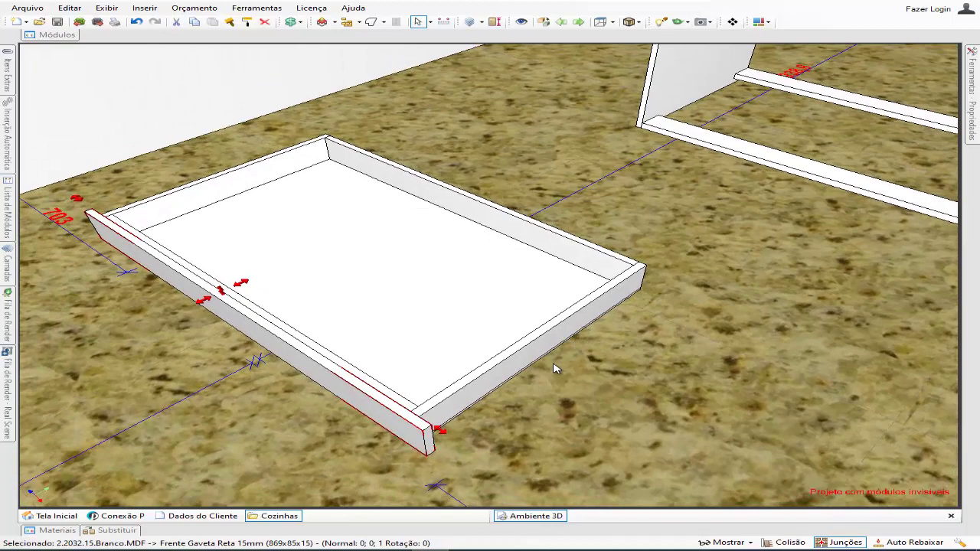
Switch to the calculator and subtract 26 from 845 to work out the drawer box's outer width.
middle_drag(549, 388, 578, 327)
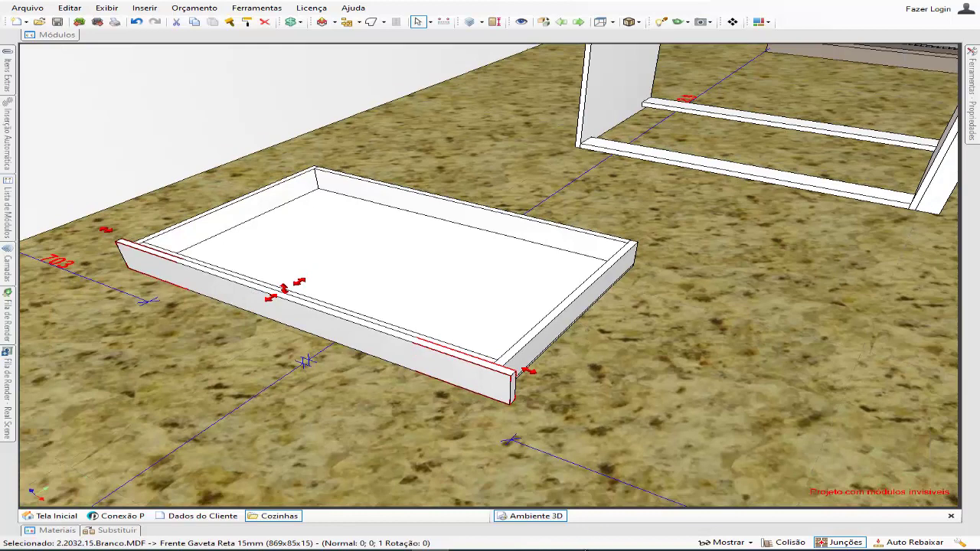
click(579, 550)
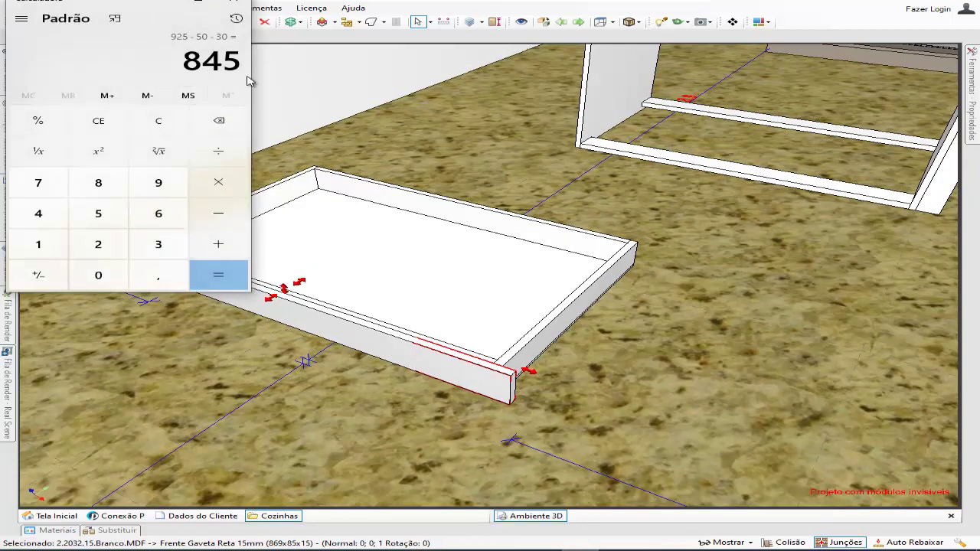
click(230, 217)
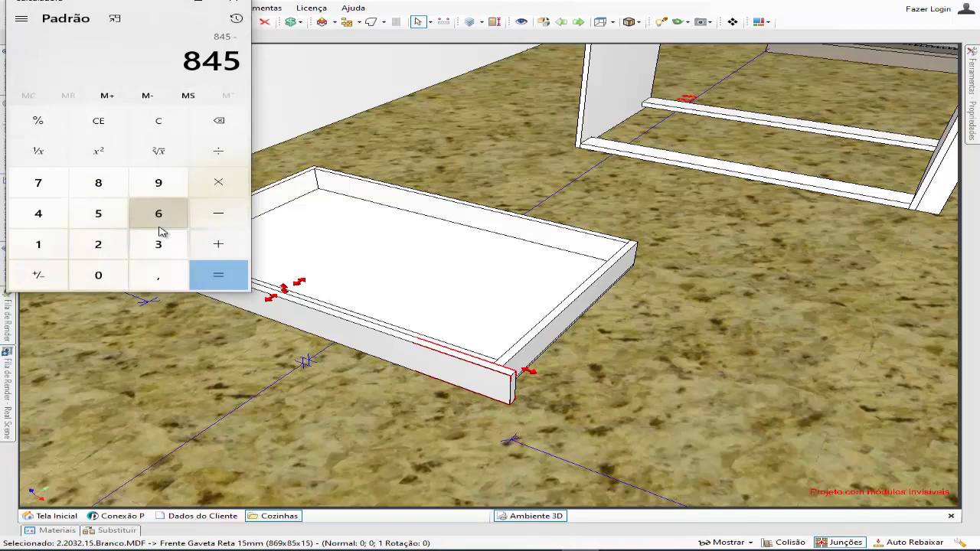
click(105, 247)
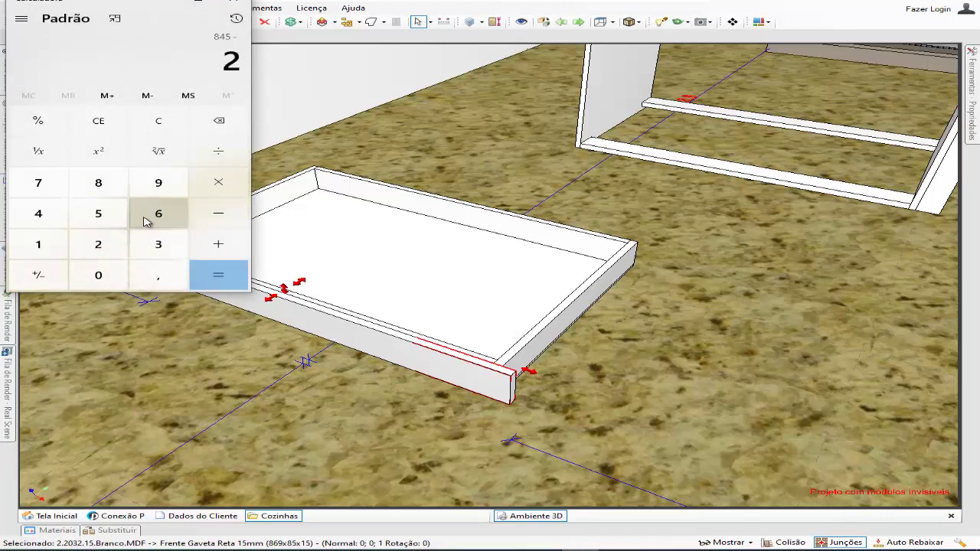
click(157, 215)
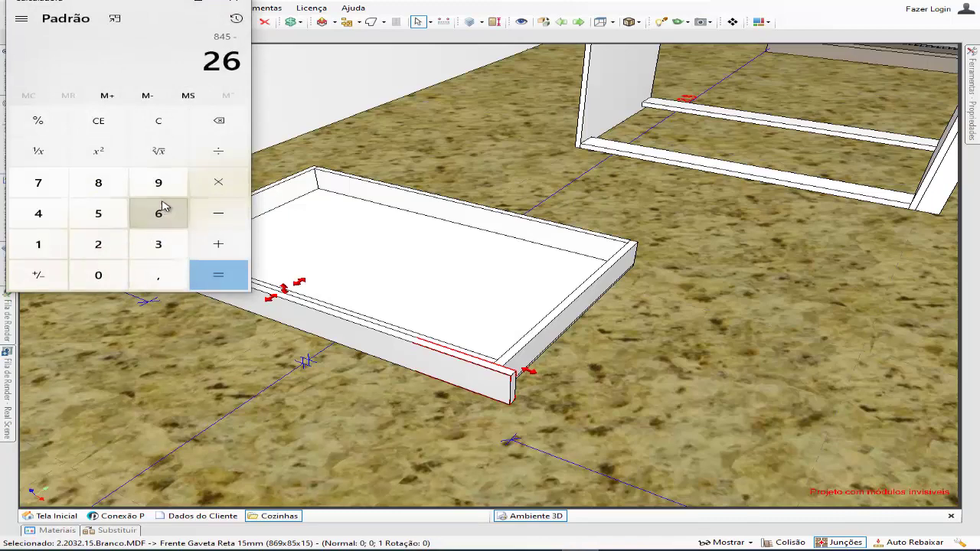
click(227, 281)
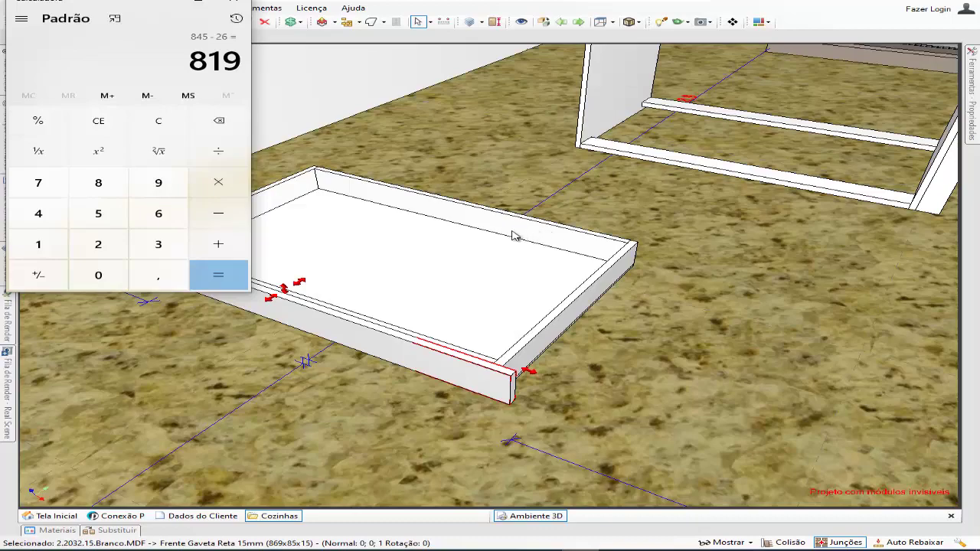
Subtract 30 from 819 in the calculator for the drawer's inner front and back panel length, then dismiss the calculator.
middle_drag(462, 254, 613, 259)
scroll(490, 251, up, 3)
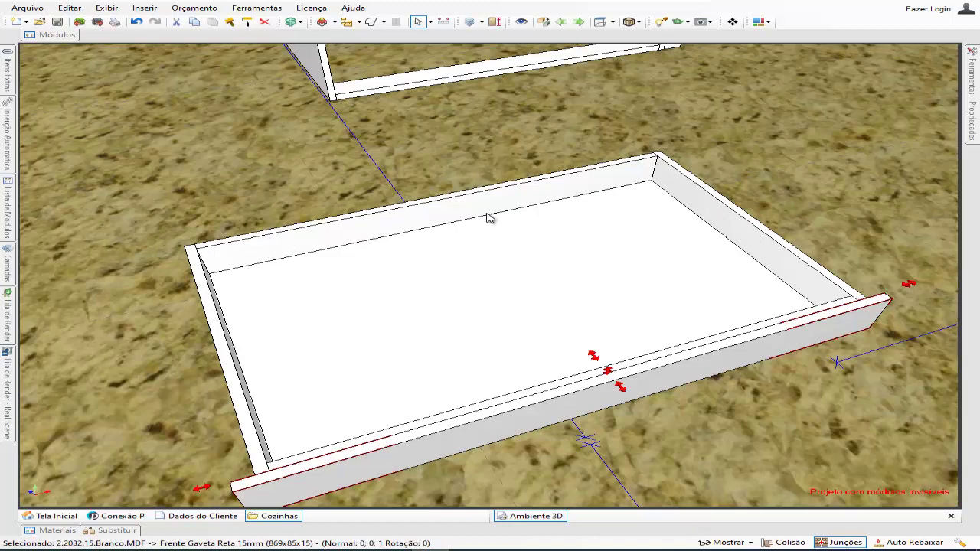
click(577, 550)
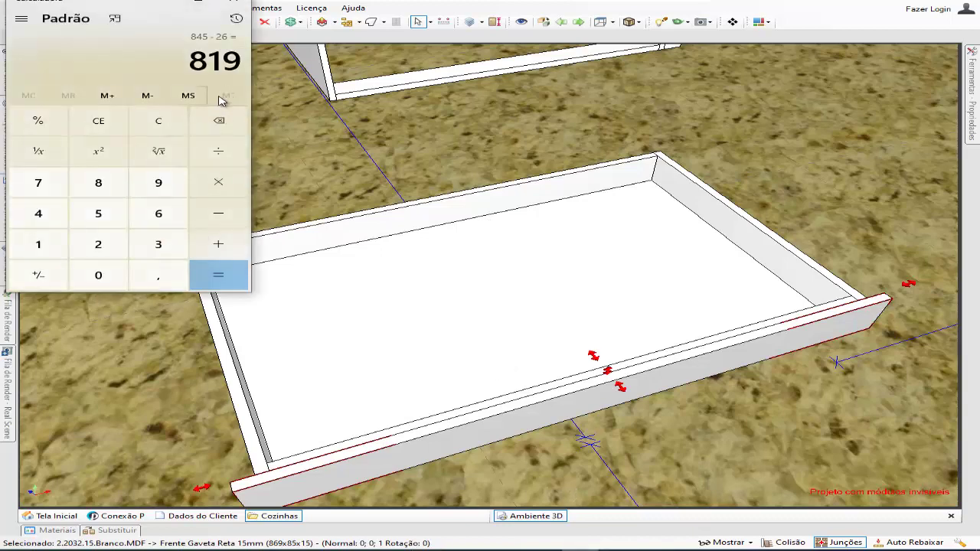
click(215, 214)
click(170, 243)
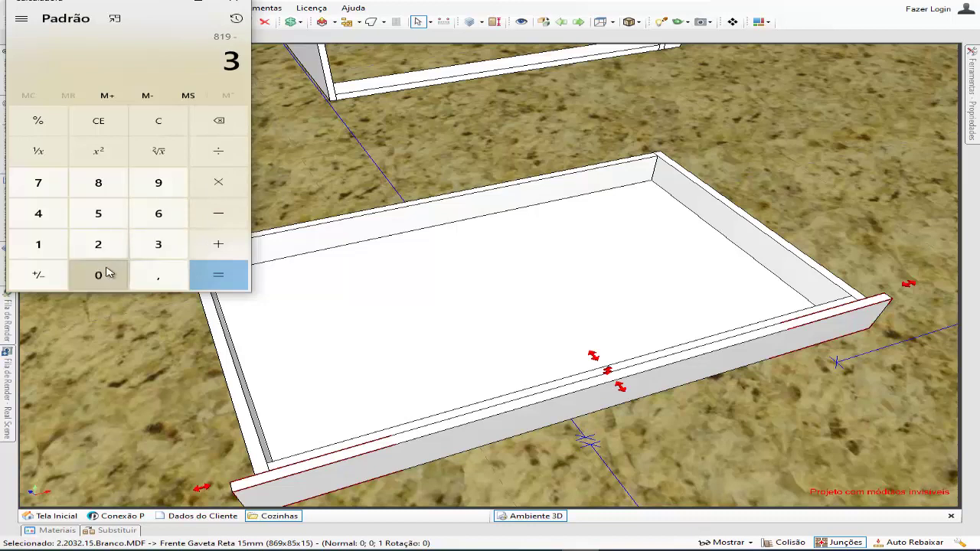
click(98, 273)
click(235, 273)
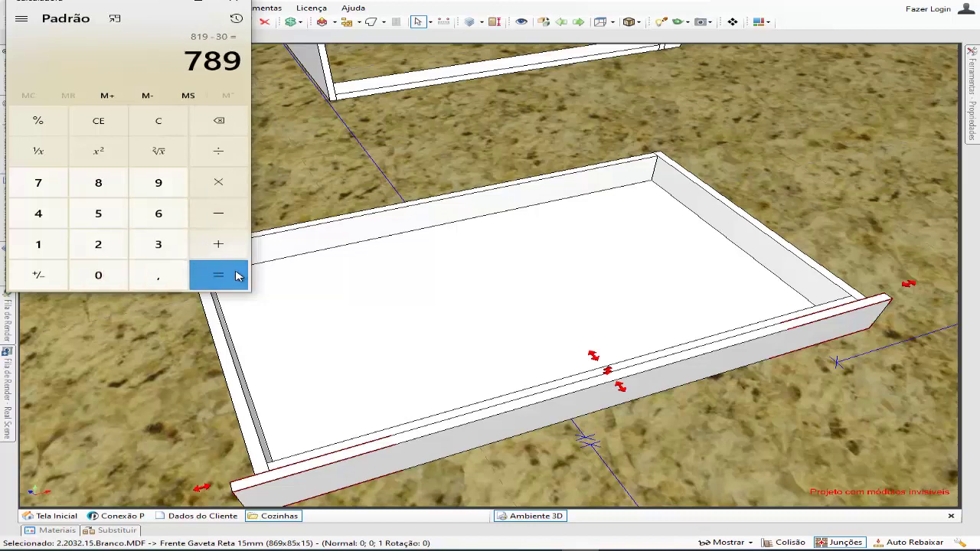
click(166, 4)
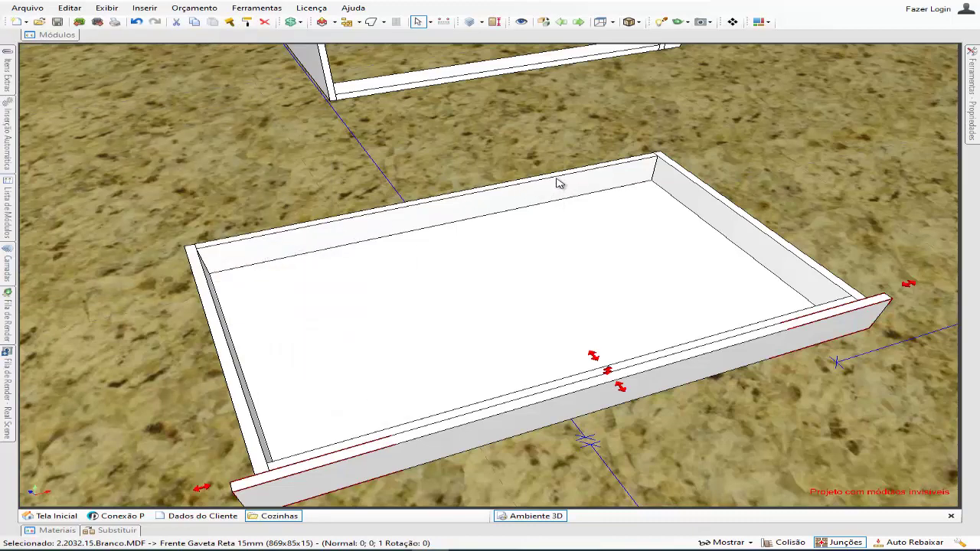
Select the drawer's side panel and examine it in relation to the cabinet opening.
middle_drag(573, 275, 498, 295)
scroll(497, 294, down, 2)
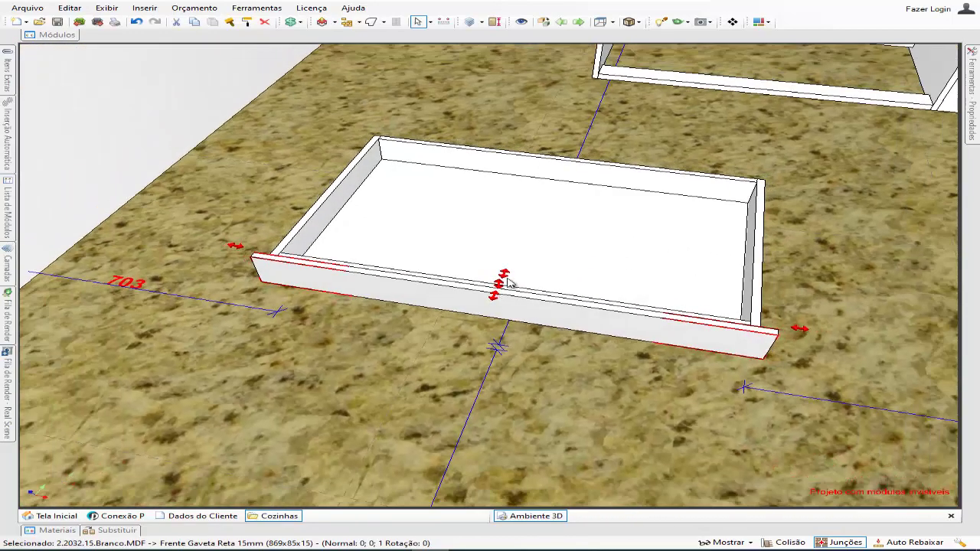
scroll(510, 272, down, 1)
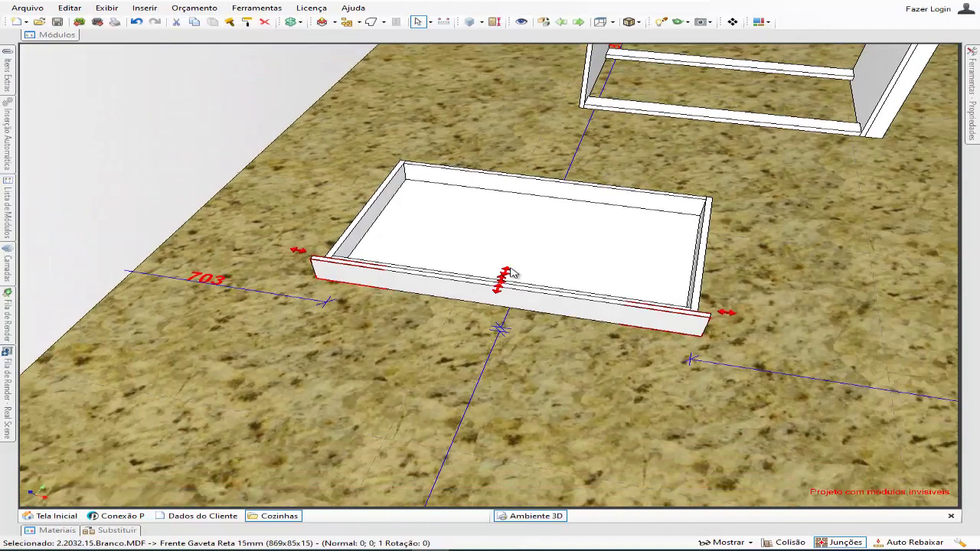
scroll(511, 273, down, 1)
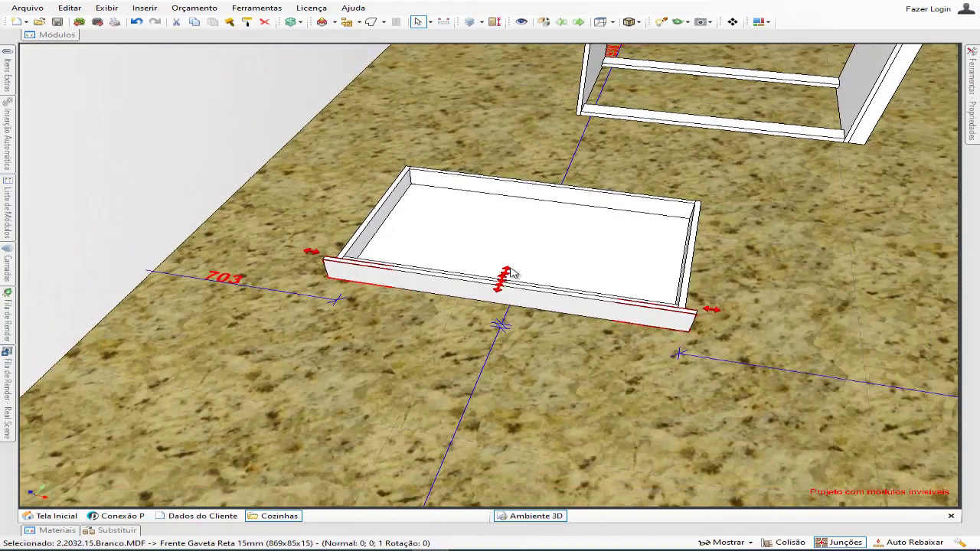
middle_drag(571, 263, 464, 290)
middle_drag(651, 341, 529, 298)
click(529, 298)
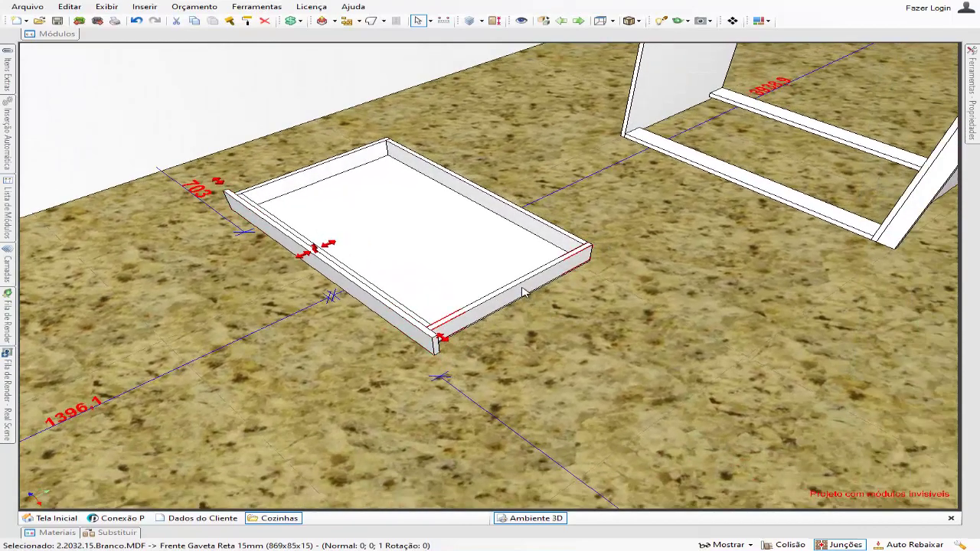
middle_drag(657, 240, 612, 309)
middle_drag(640, 323, 705, 296)
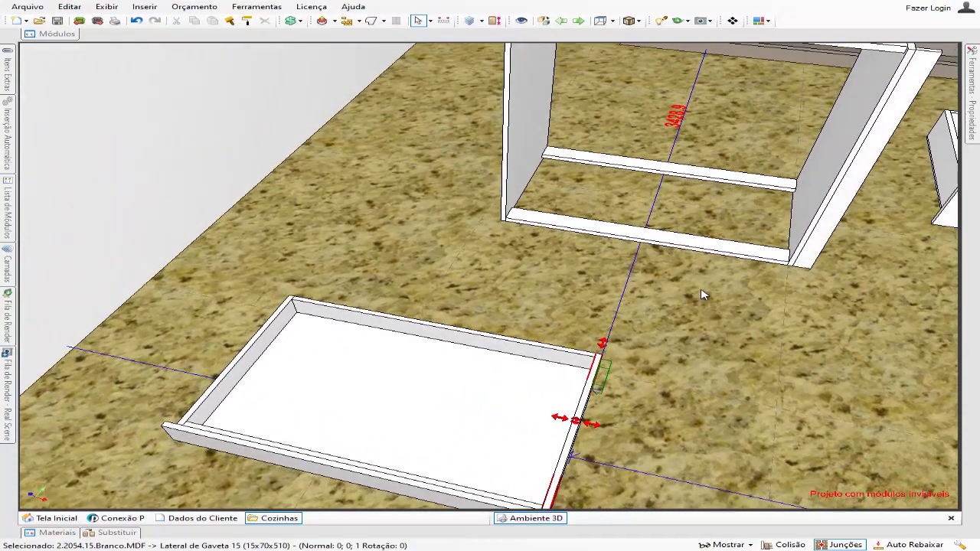
Examine the inner face of the cabinet's side panel and its lower and upper rails alongside the drawer.
middle_drag(656, 264, 582, 335)
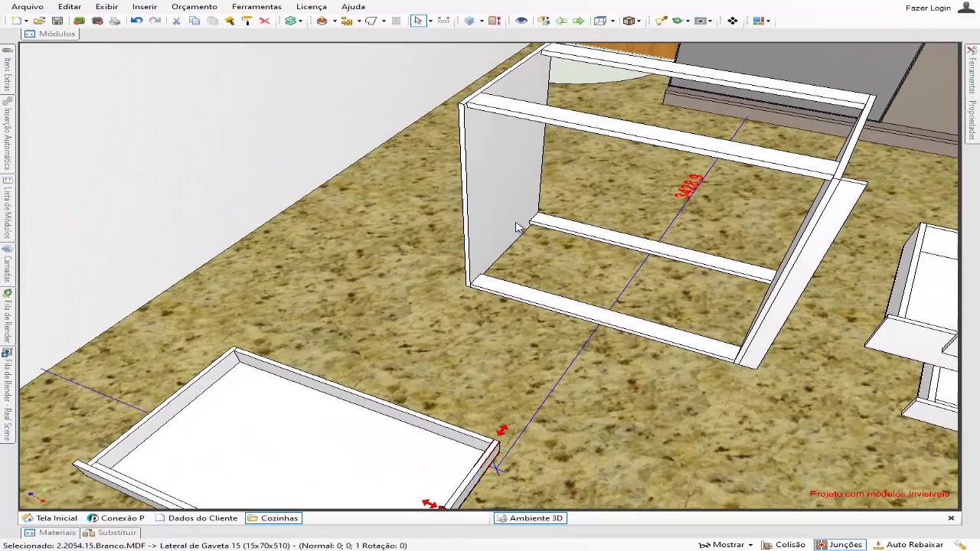
middle_drag(519, 223, 498, 217)
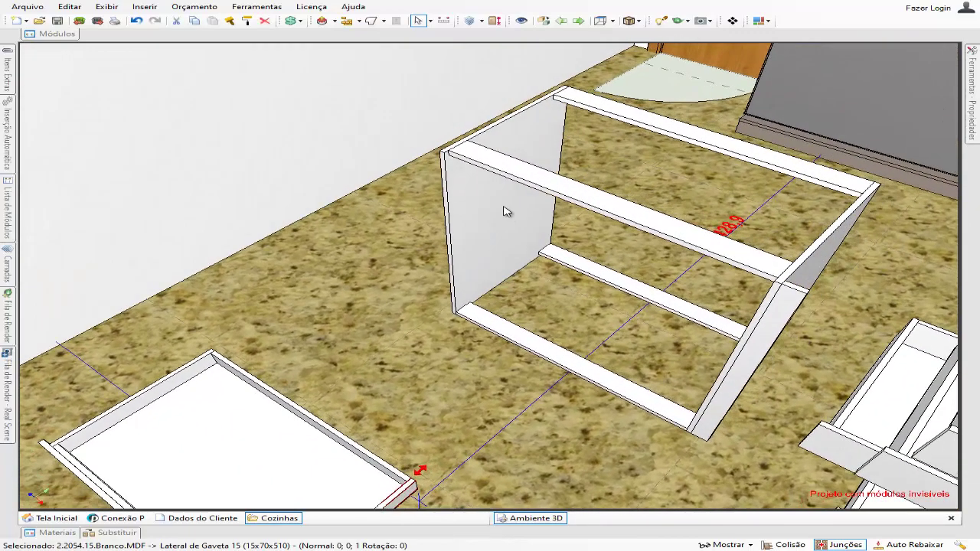
scroll(503, 212, up, 5)
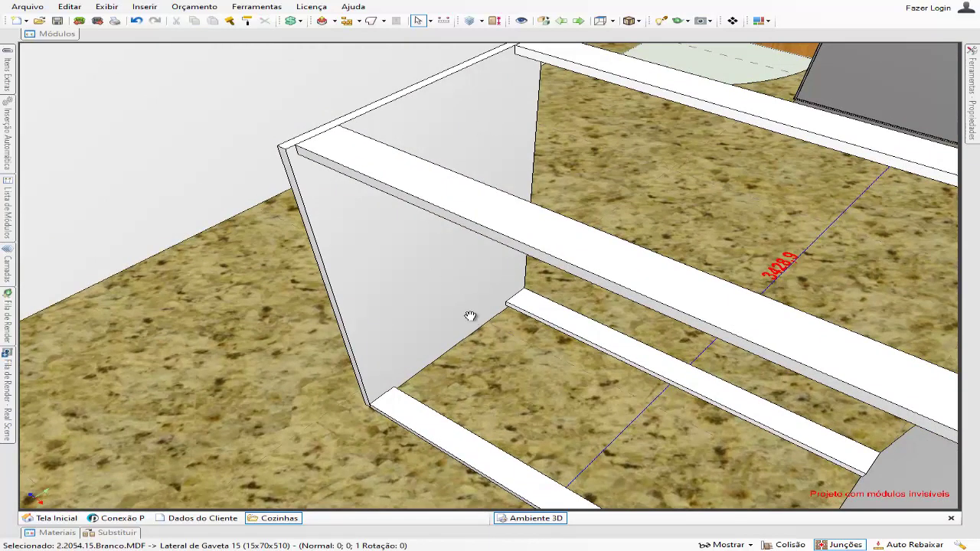
middle_drag(470, 320, 464, 291)
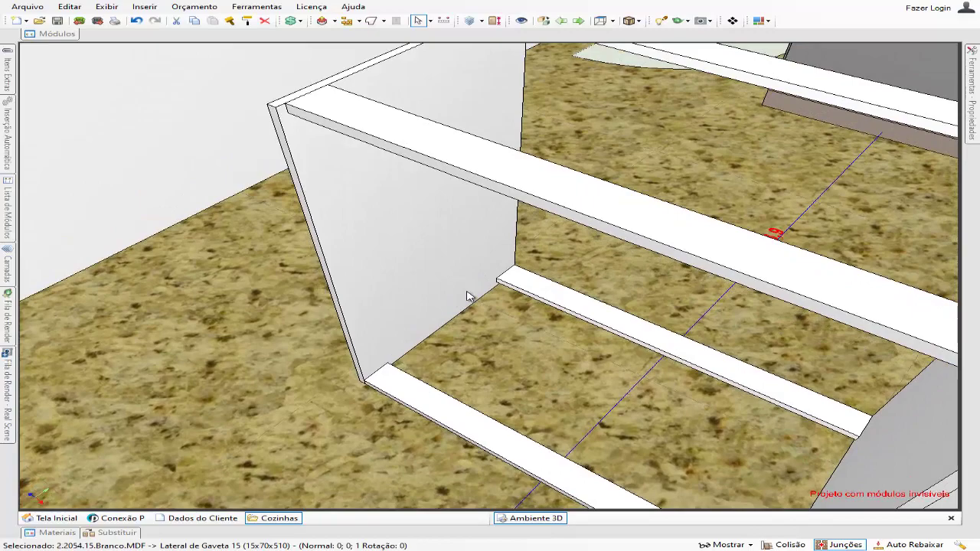
scroll(468, 295, down, 4)
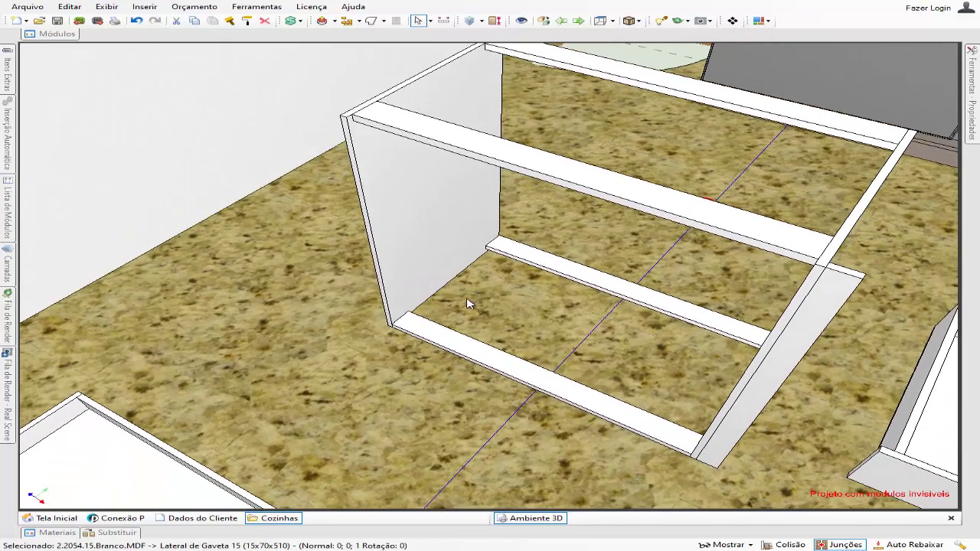
scroll(414, 258, down, 4)
middle_drag(429, 312, 476, 200)
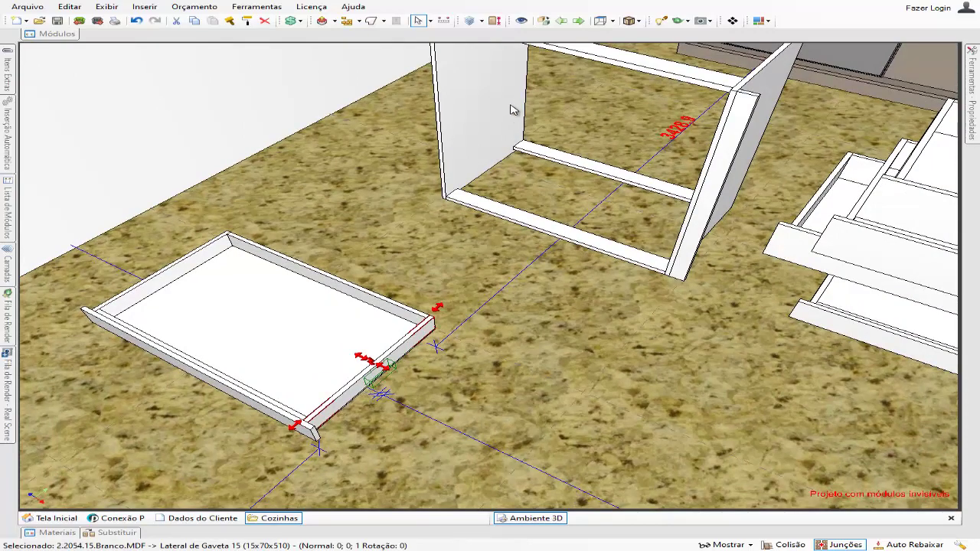
middle_drag(515, 109, 493, 121)
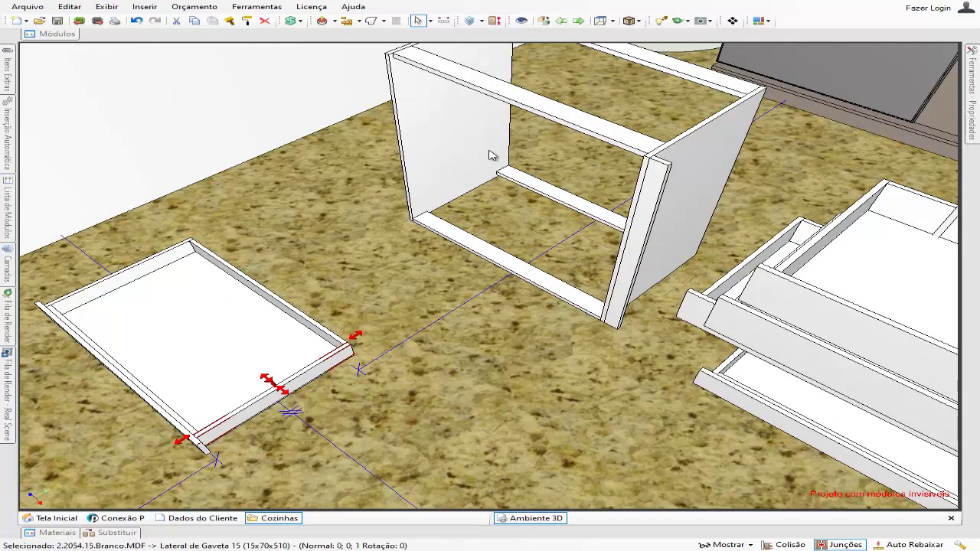
Examine the drawer's side panel up close, then select the back panel and inspect its fit between the sides.
scroll(372, 363, up, 3)
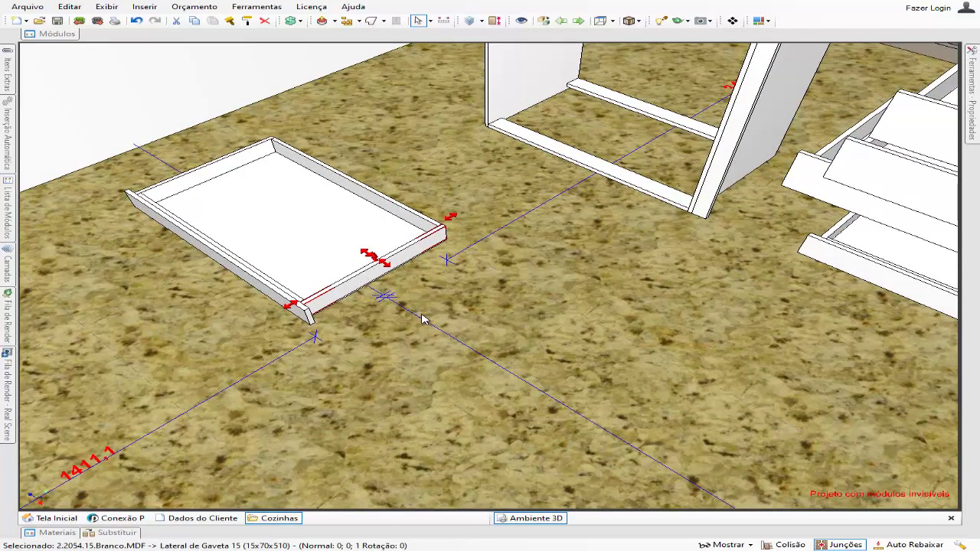
scroll(383, 295, up, 5)
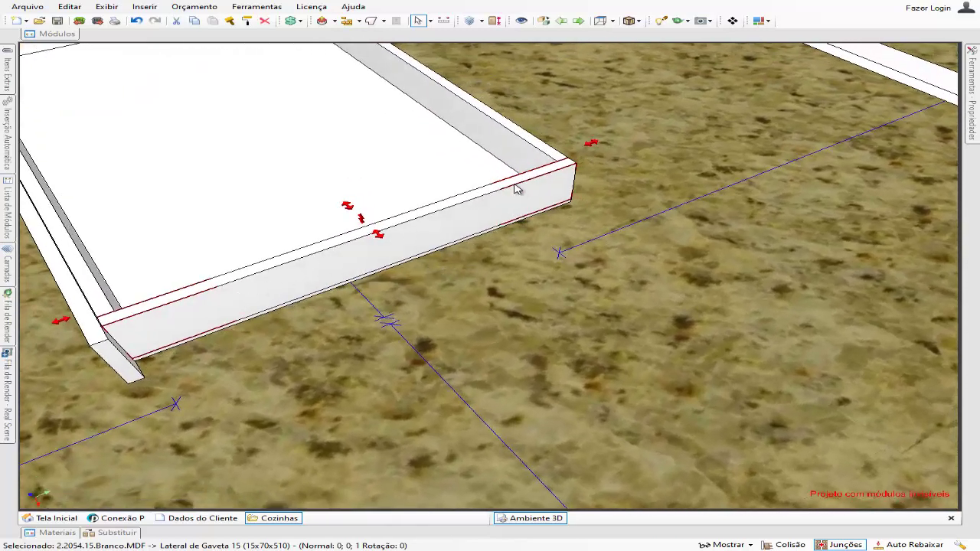
middle_drag(420, 265, 668, 308)
click(668, 308)
middle_drag(589, 381, 531, 328)
click(205, 254)
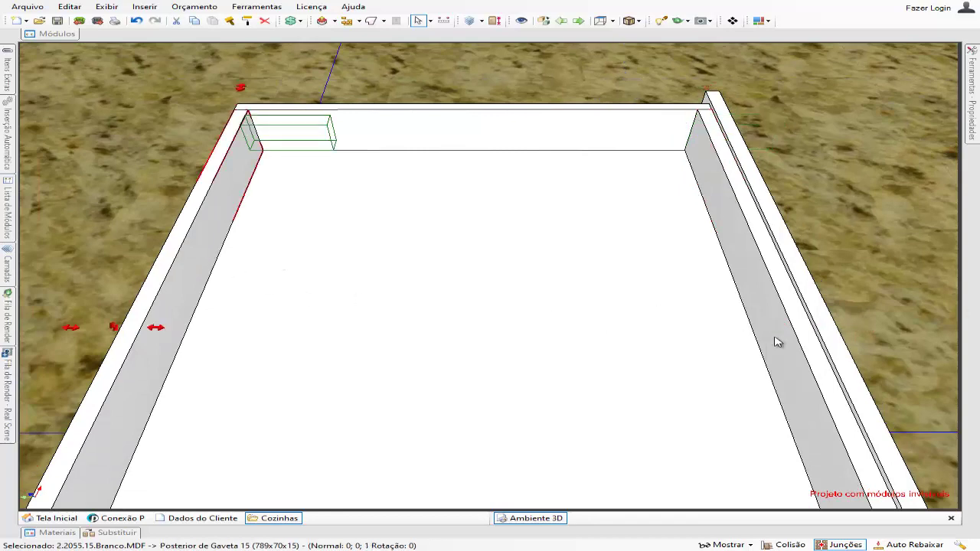
middle_drag(784, 366, 645, 334)
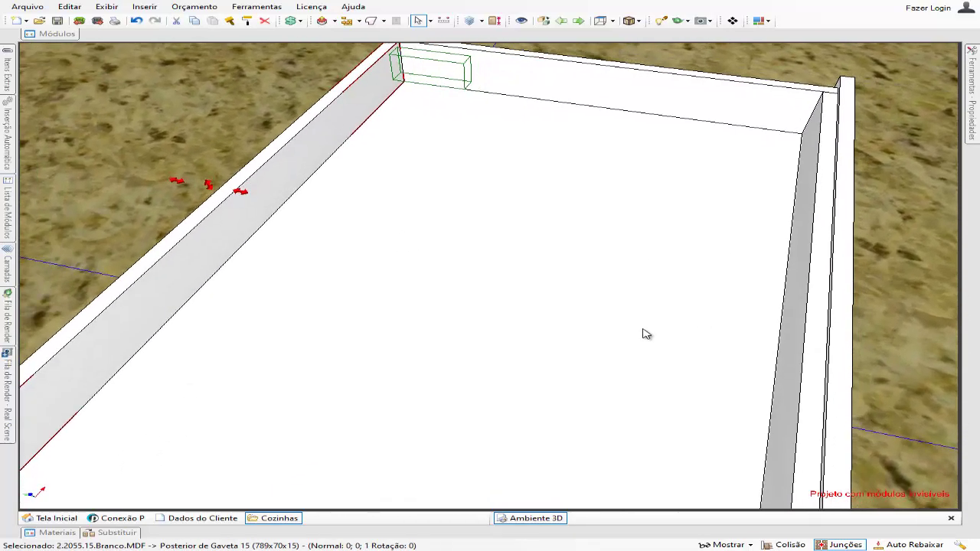
Select the 6 mm drawer bottom and examine how its edges sit beneath the back and side panels.
click(602, 398)
middle_drag(419, 329, 579, 308)
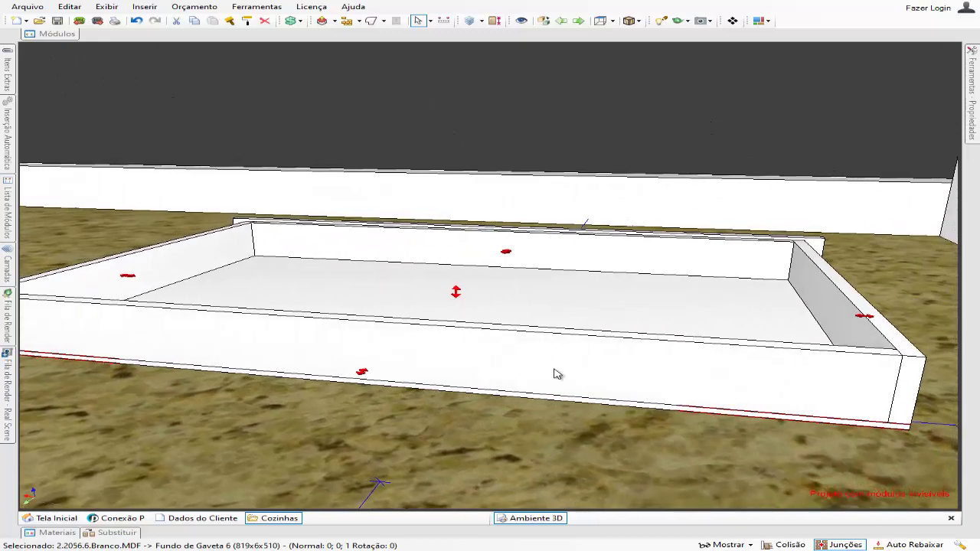
click(607, 450)
middle_drag(607, 449, 606, 401)
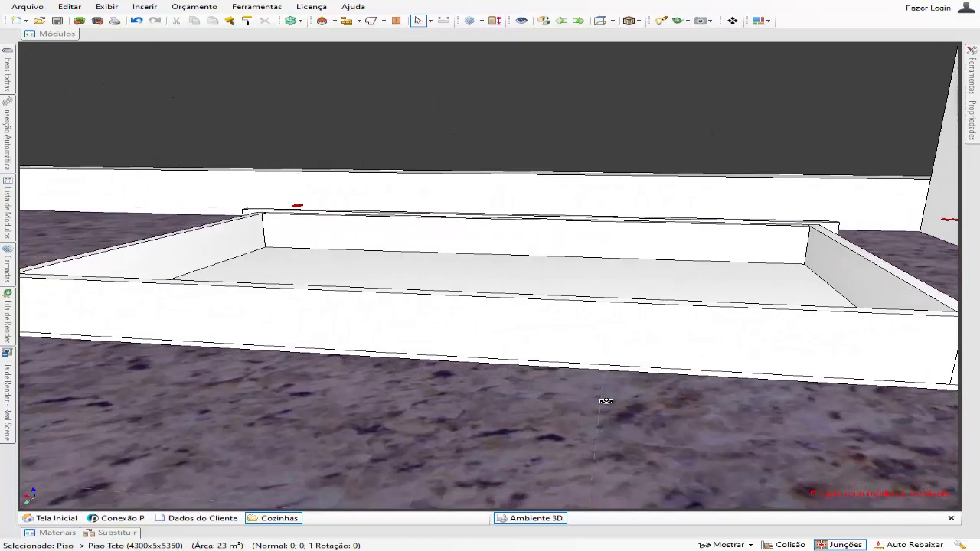
middle_drag(746, 381, 697, 394)
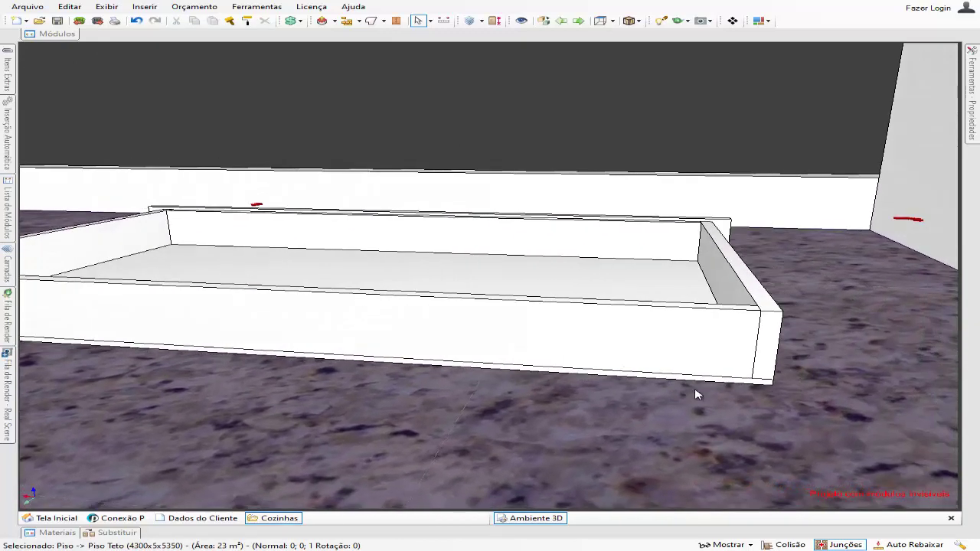
scroll(747, 388, up, 4)
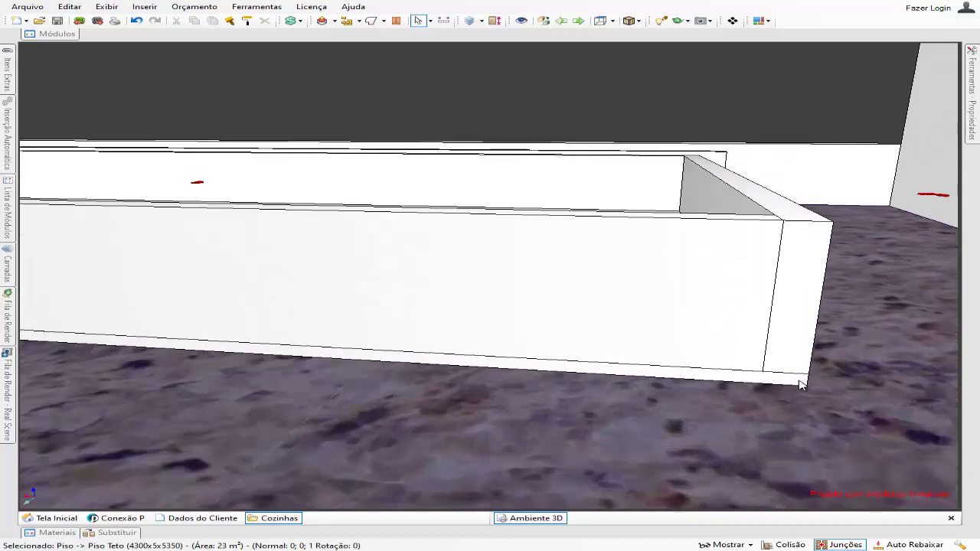
middle_drag(299, 355, 606, 366)
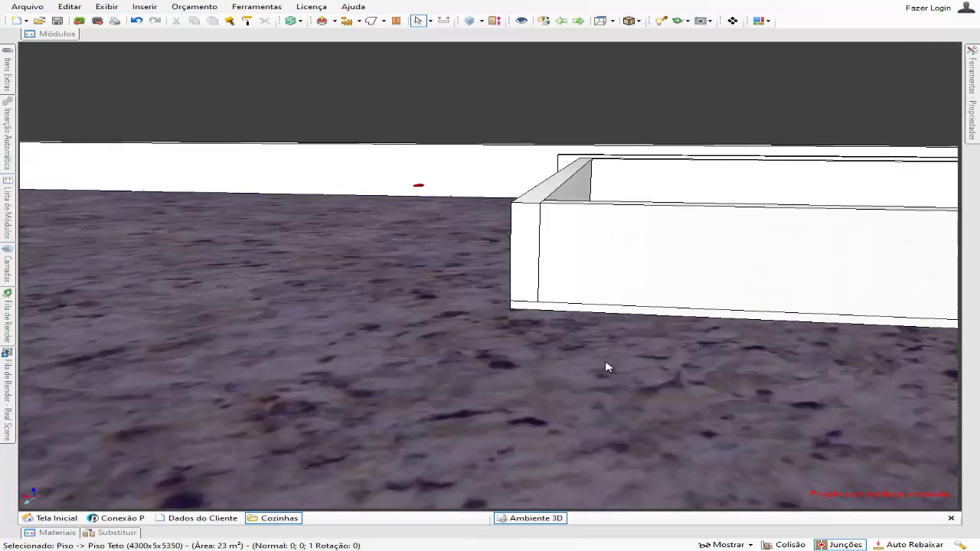
click(613, 316)
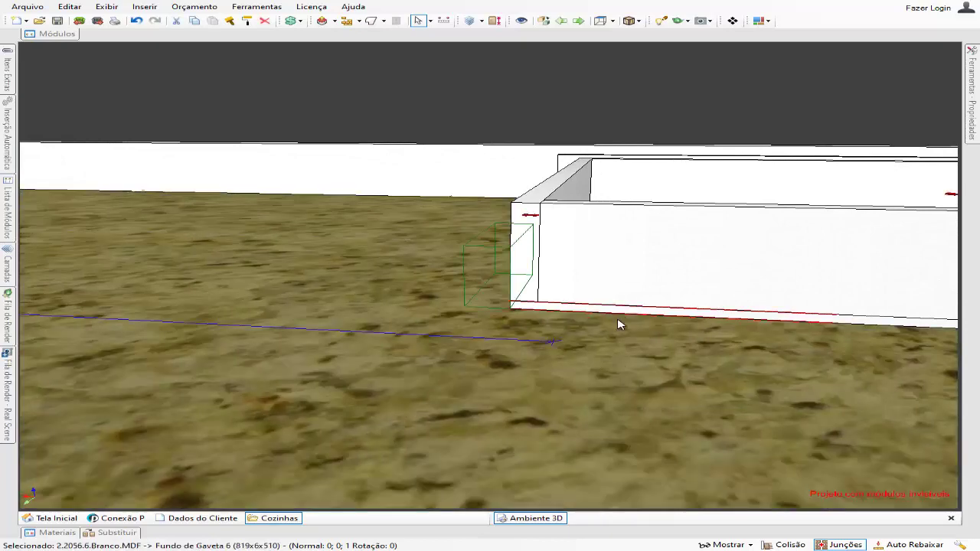
middle_drag(702, 339, 406, 348)
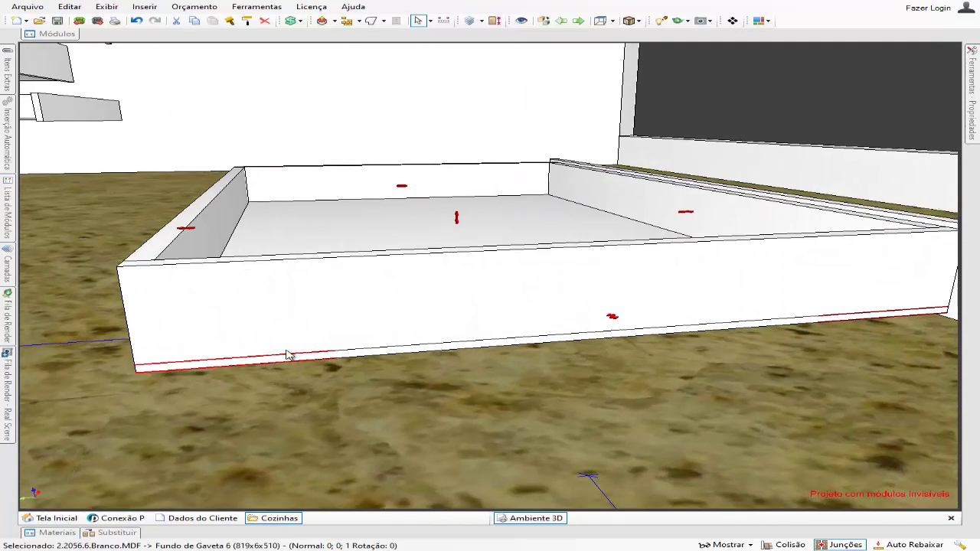
middle_drag(877, 317, 512, 357)
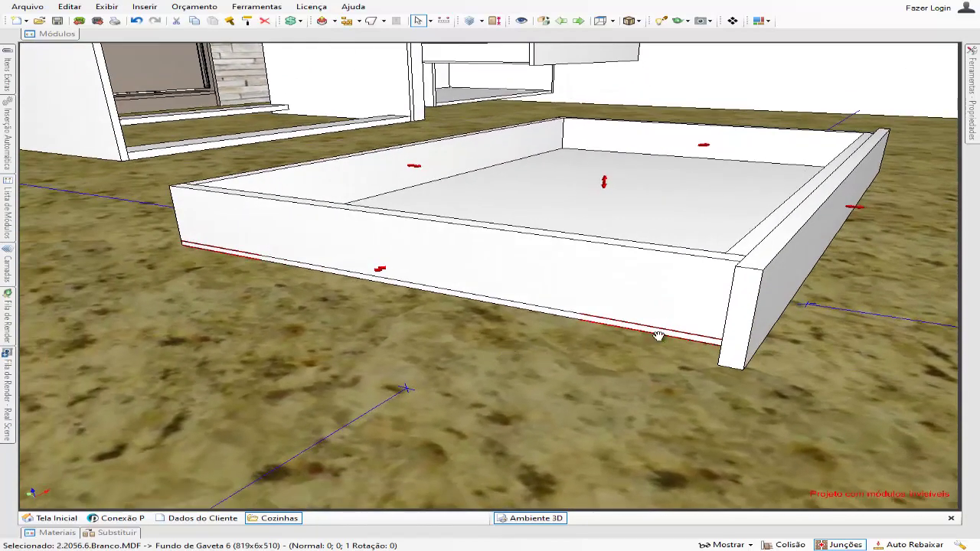
Select the drawer's 15 mm front panel and examine its ends, overhang and fit against the drawer box from several angles.
scroll(656, 335, up, 3)
click(792, 286)
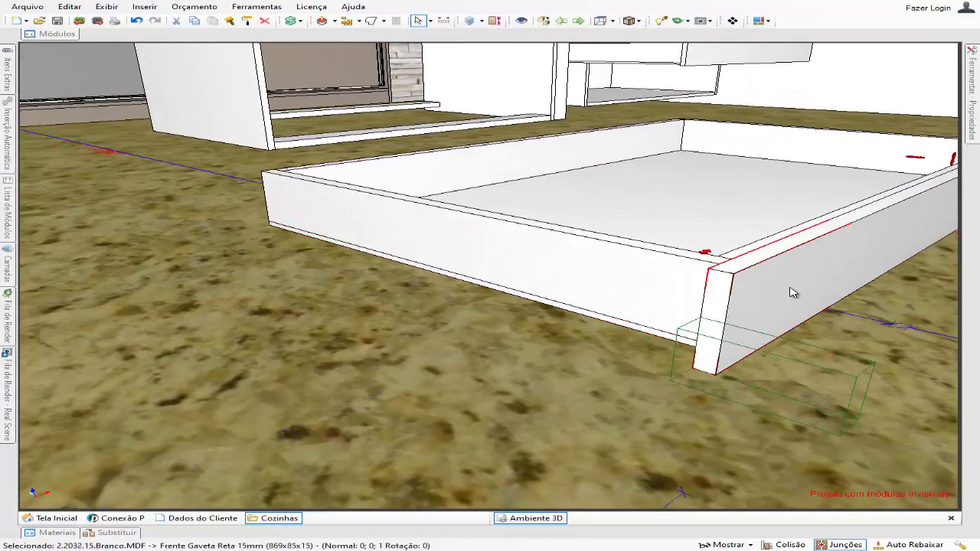
shift+middle_drag(789, 287, 608, 319)
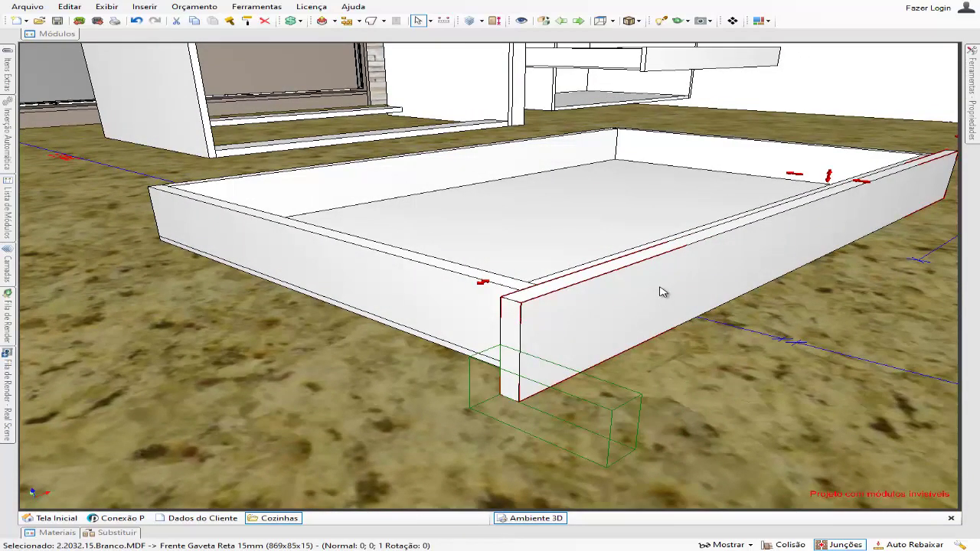
scroll(663, 286, down, 2)
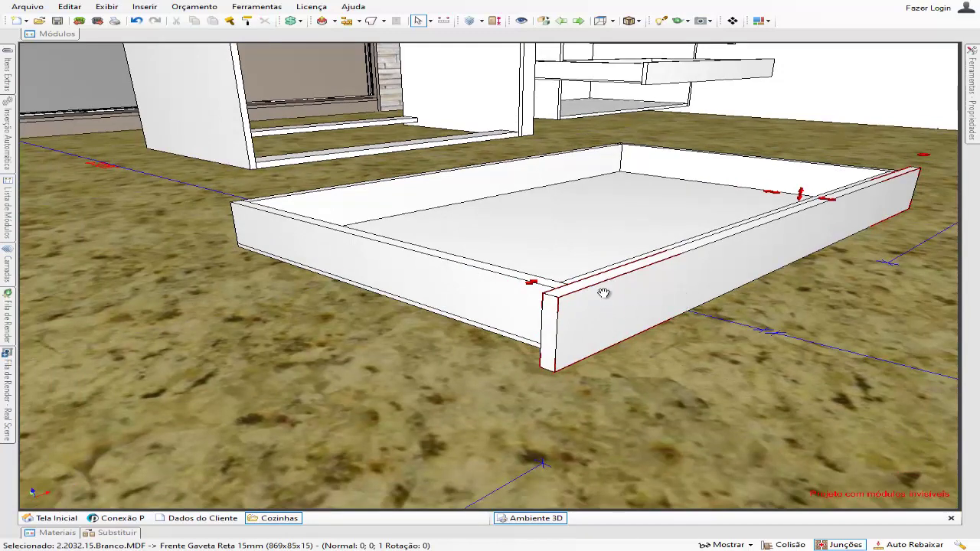
middle_drag(604, 294, 590, 296)
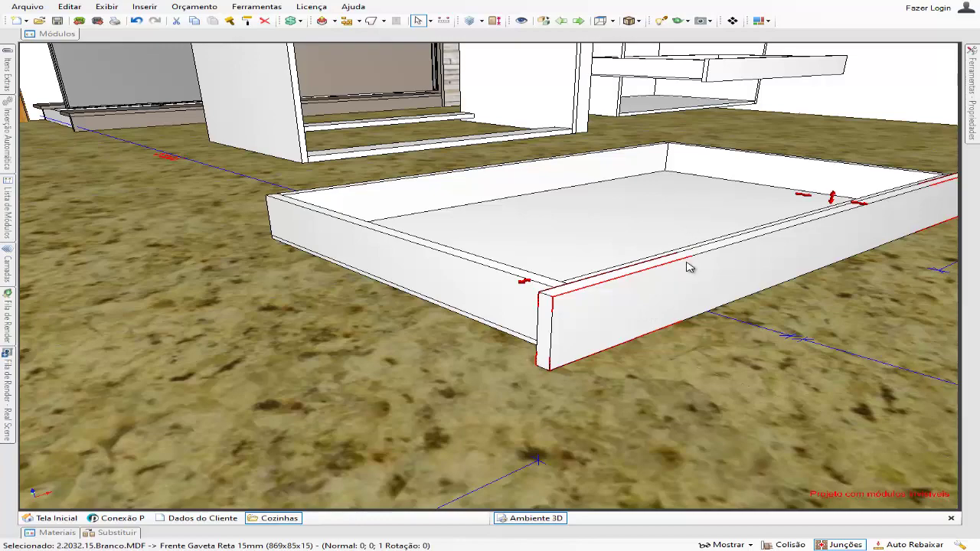
middle_drag(574, 169, 440, 285)
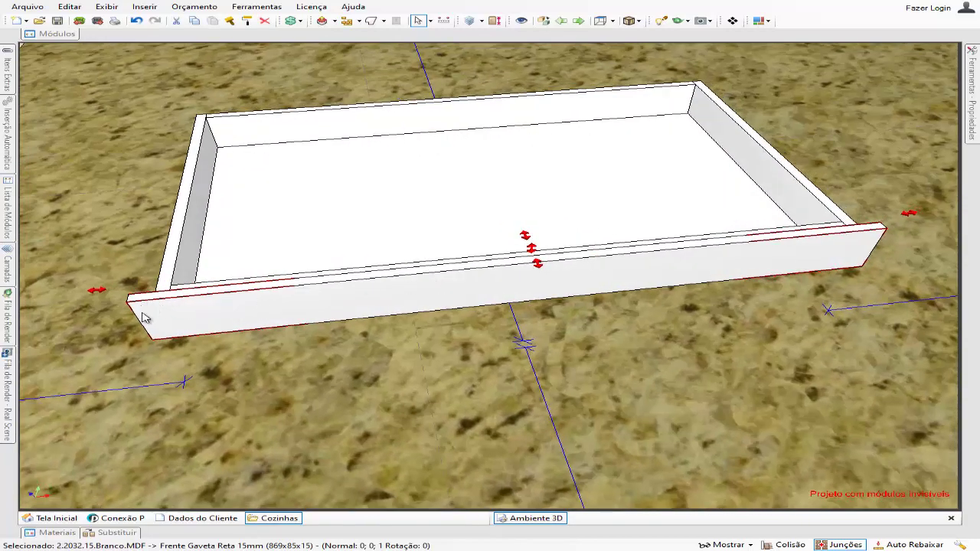
middle_drag(788, 284, 539, 338)
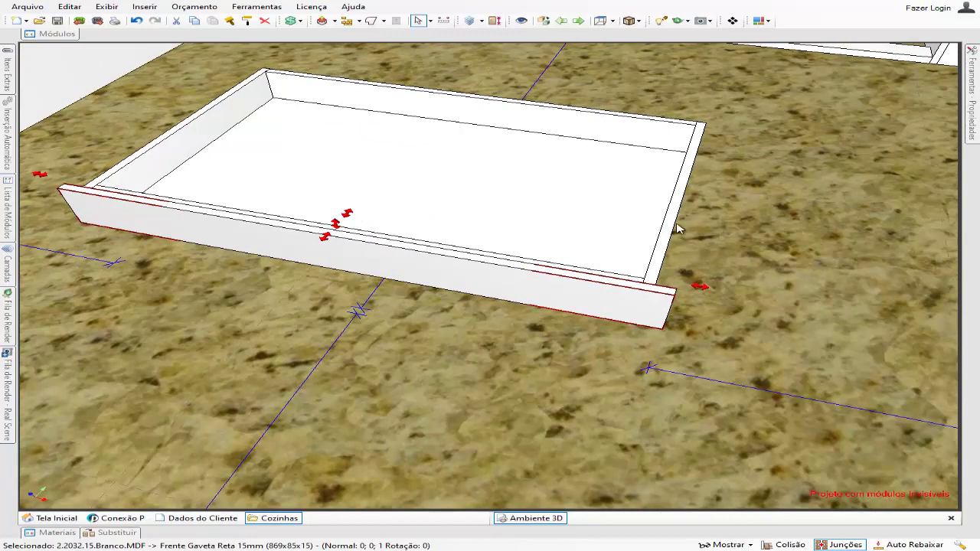
middle_drag(393, 195, 365, 260)
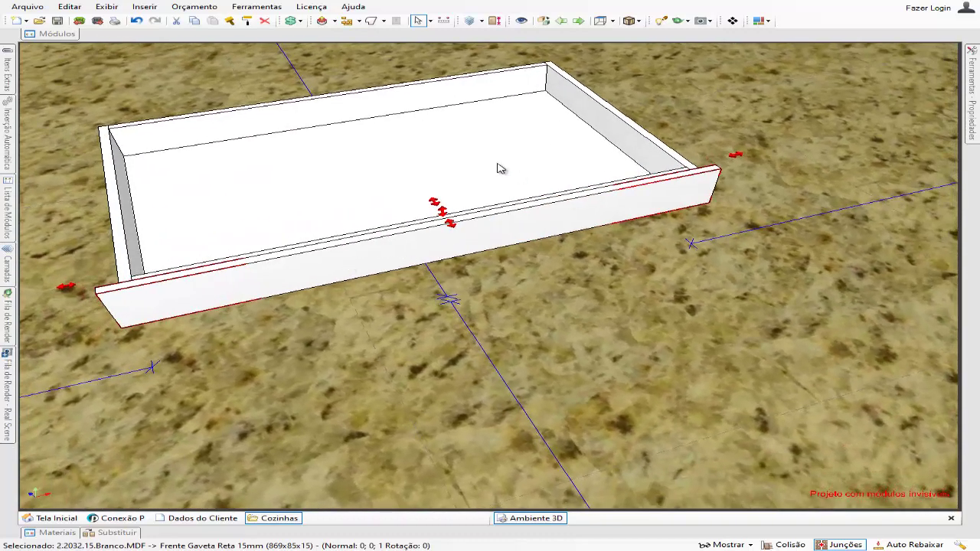
Select the cabinet's lower front rail, then clear the selection and examine the cabinet frame and its side panels up close.
middle_drag(498, 168, 529, 408)
middle_drag(590, 208, 515, 325)
scroll(514, 322, down, 2)
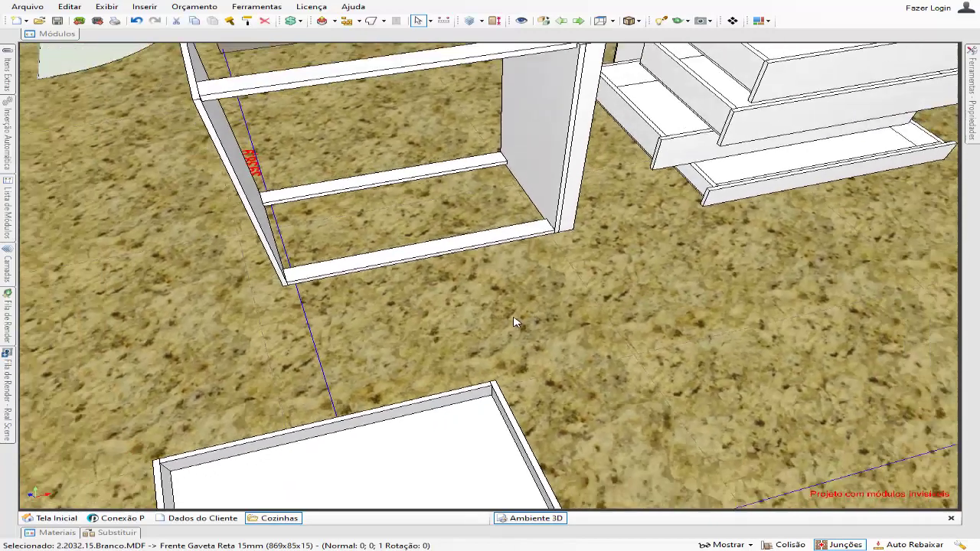
middle_drag(491, 231, 452, 305)
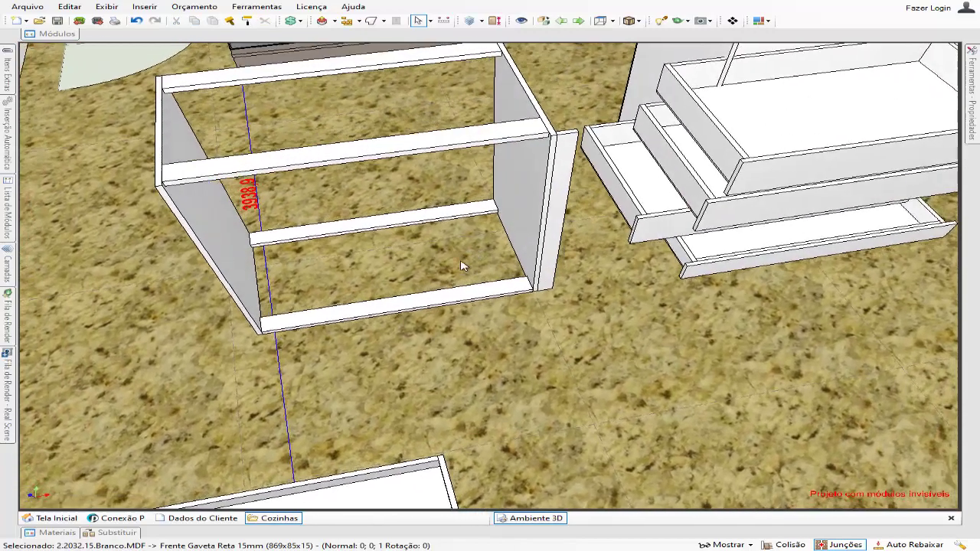
click(451, 303)
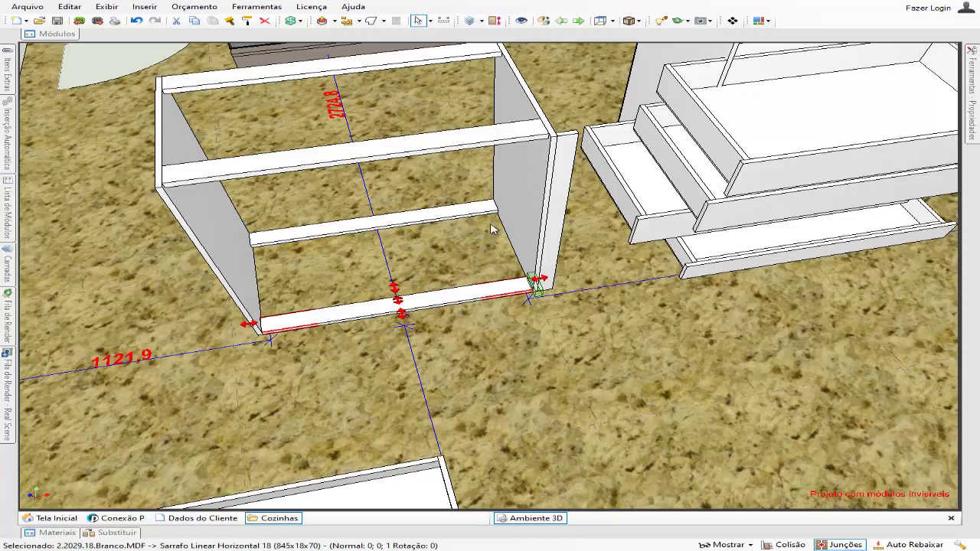
click(470, 341)
scroll(403, 274, up, 5)
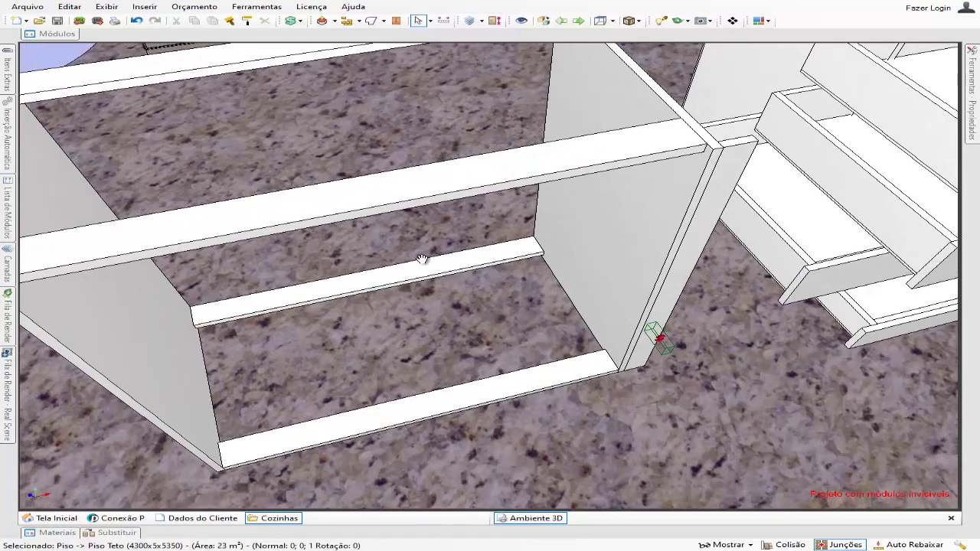
middle_drag(422, 259, 456, 281)
scroll(435, 299, down, 2)
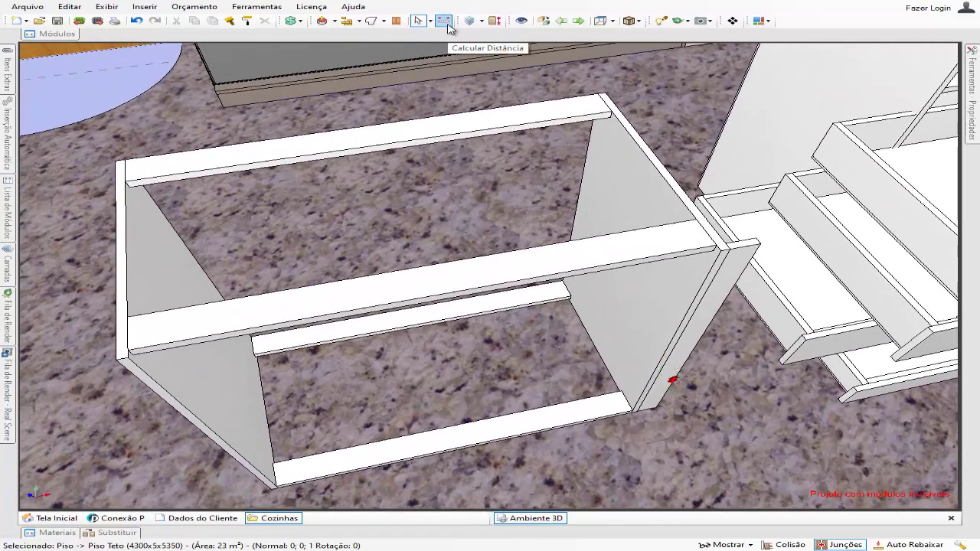
Measure the cabinet's overall width between the outer faces of its two side panels.
click(444, 20)
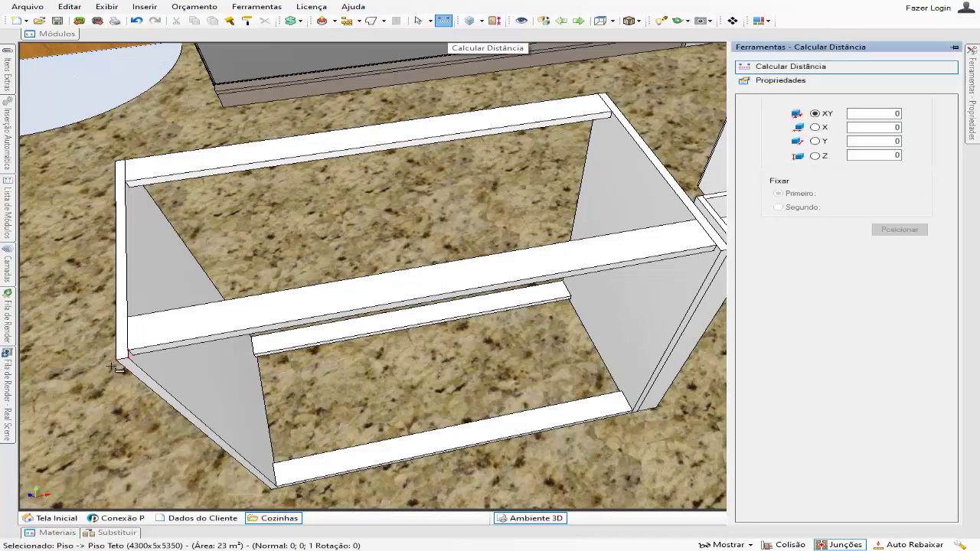
click(116, 360)
middle_drag(464, 306, 211, 340)
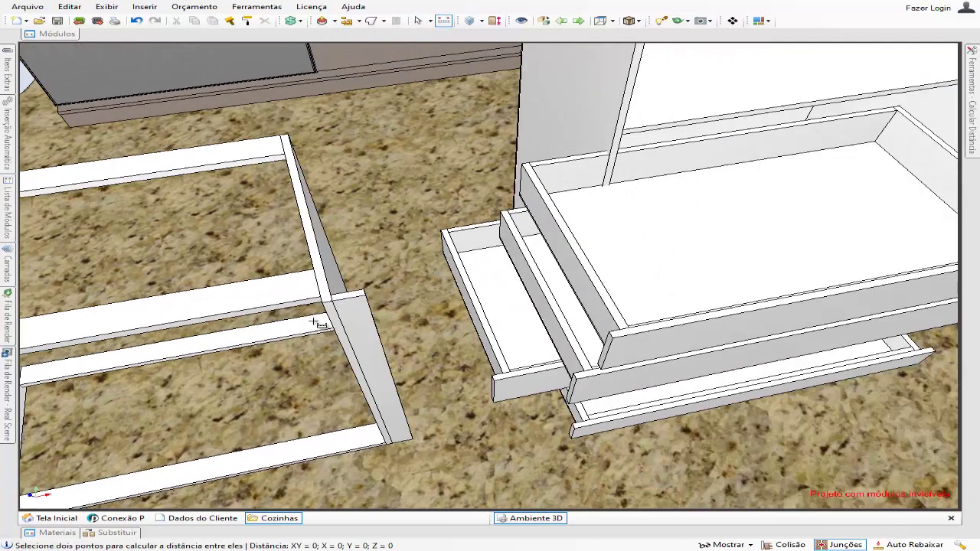
click(341, 307)
middle_drag(342, 306, 403, 332)
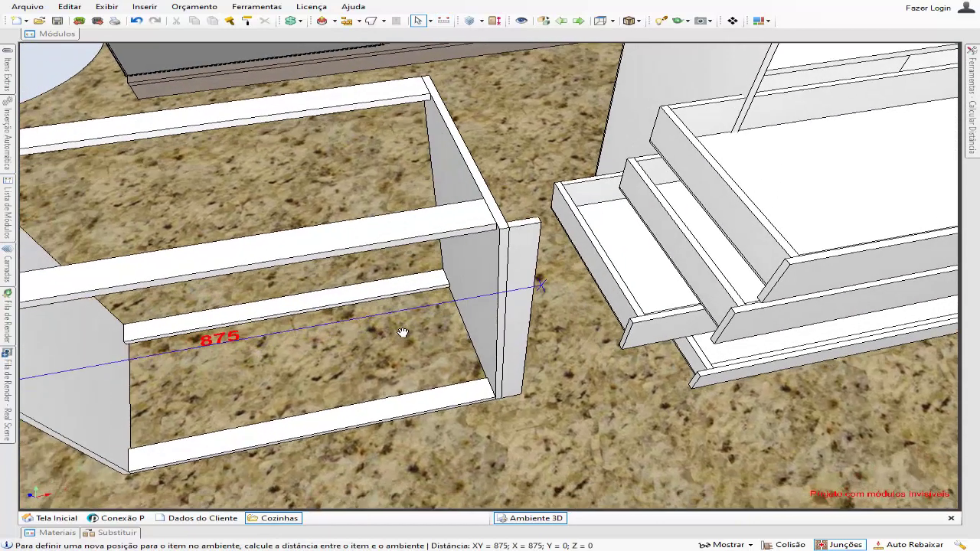
scroll(414, 341, up, 2)
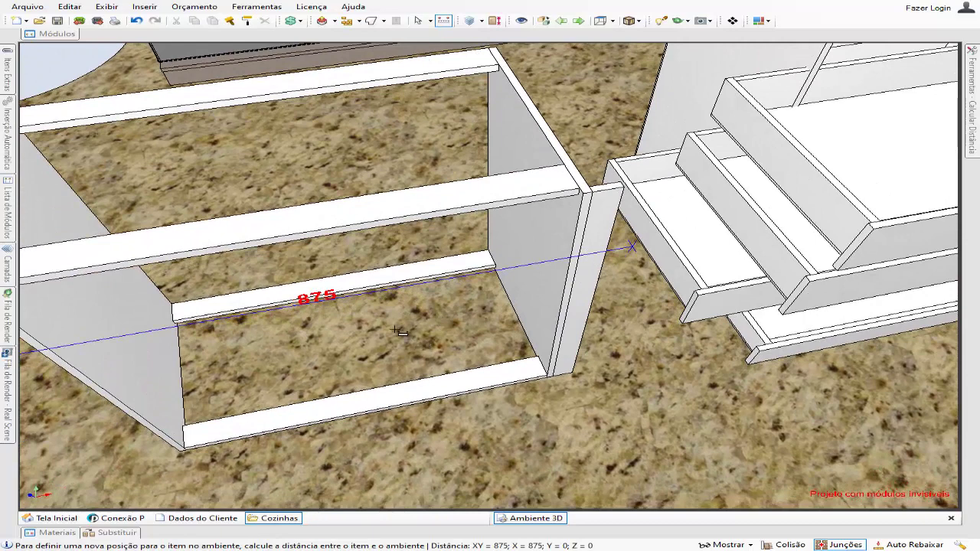
scroll(396, 331, down, 1)
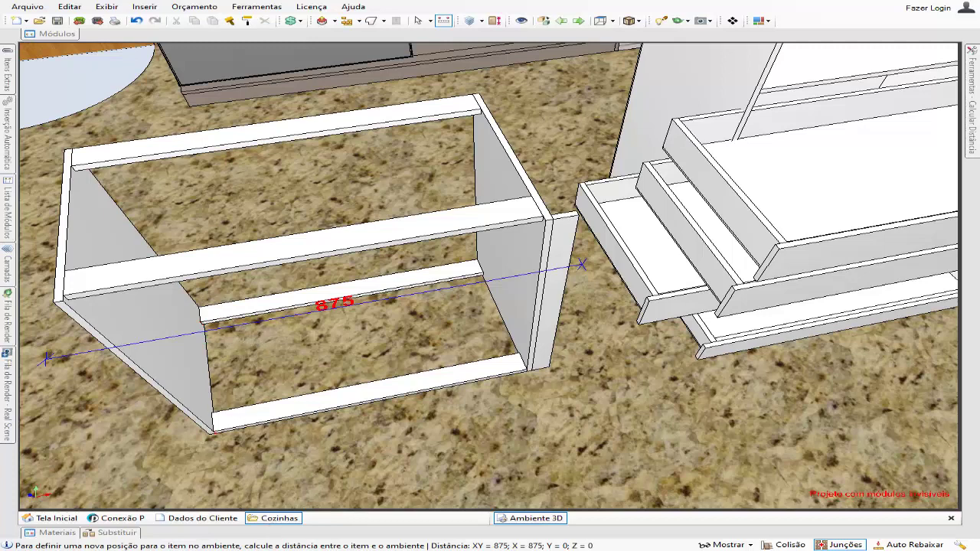
Switch to the calculator and subtract 6 mm from the 875 mm cabinet width, then return to the 3D model.
click(578, 550)
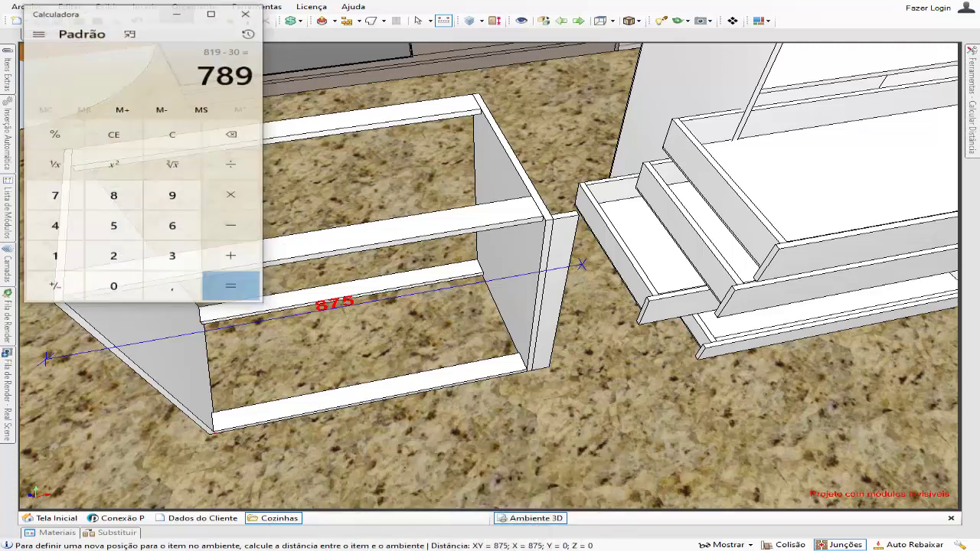
click(165, 122)
text(875)
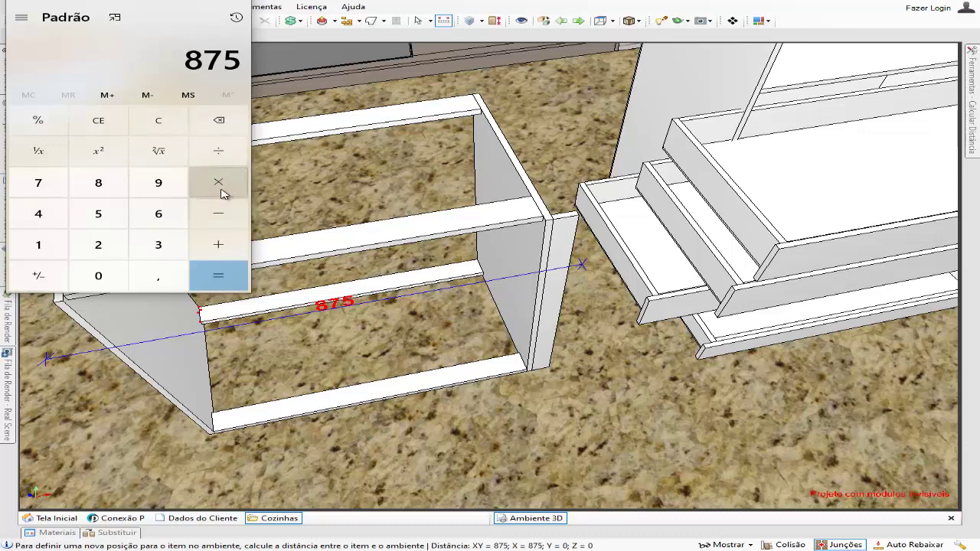
click(222, 222)
click(167, 221)
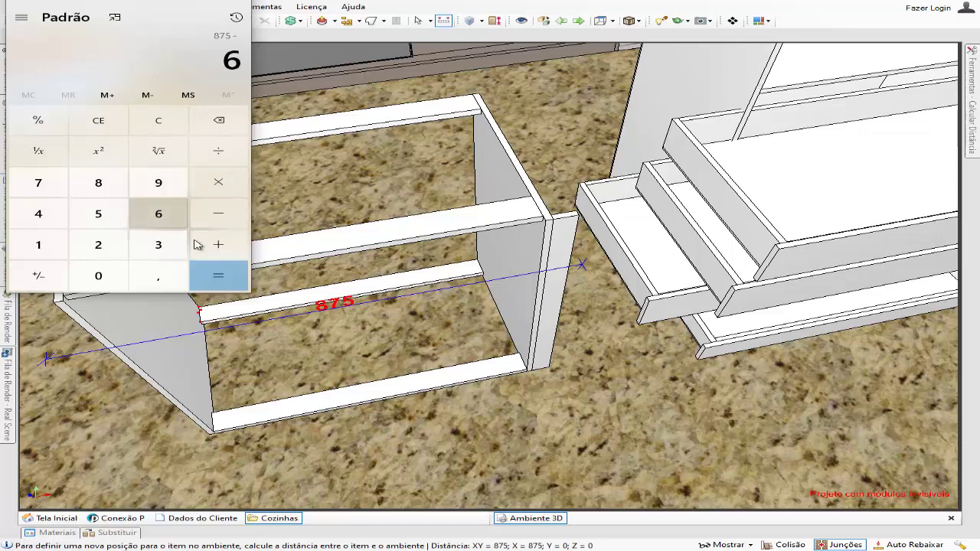
click(226, 280)
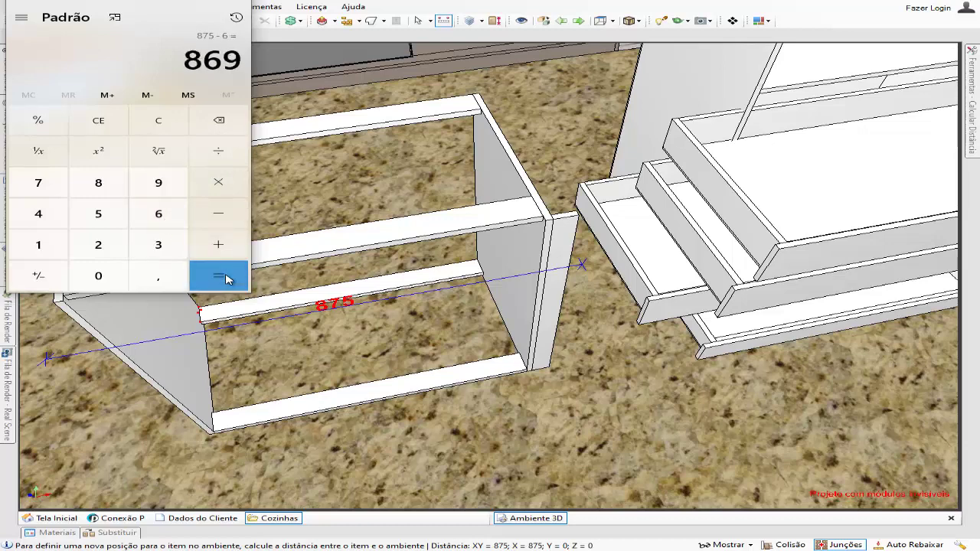
click(164, 2)
key(Escape)
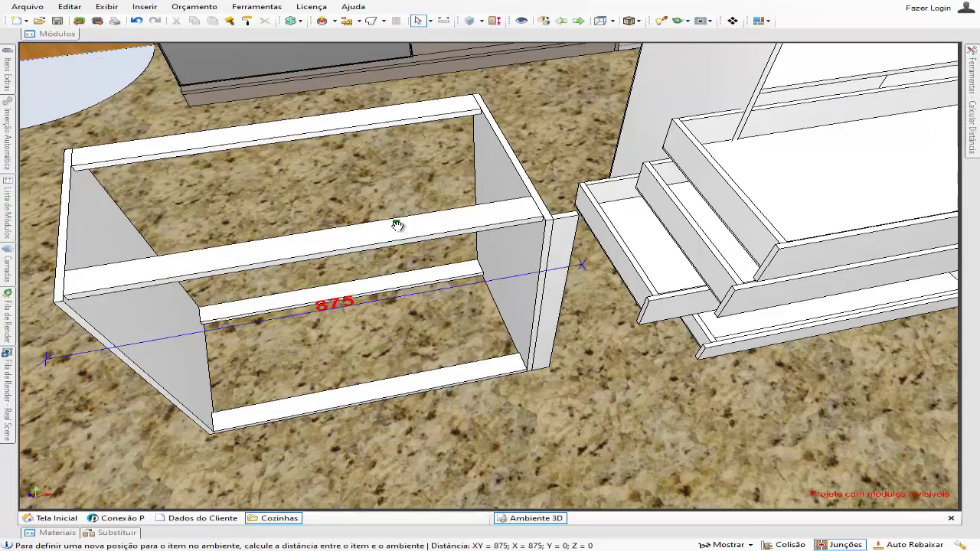
Stop measuring, select the loose drawer's front panel, and compare it with the cabinet opening and the filler strip beside it.
middle_drag(398, 225, 442, 155)
scroll(442, 156, down, 3)
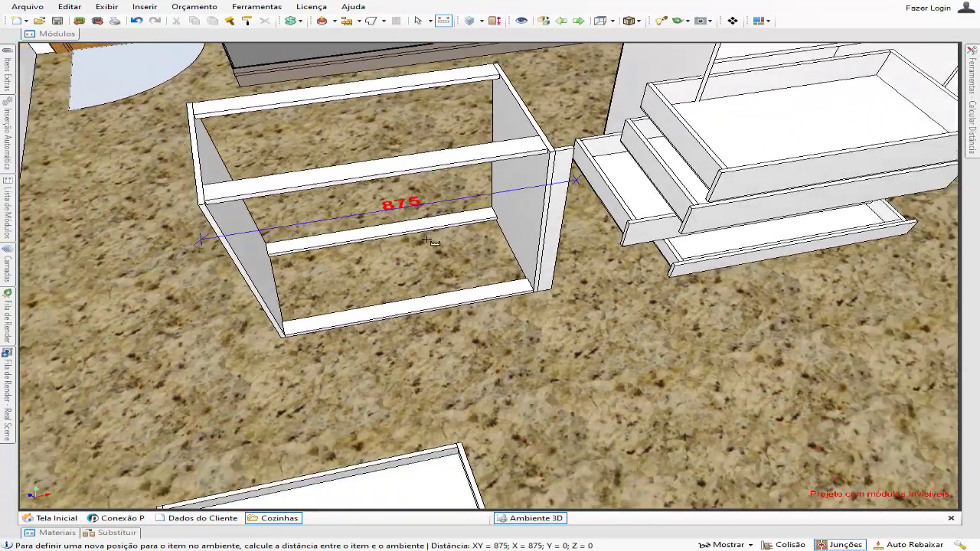
scroll(427, 239, down, 3)
middle_drag(427, 240, 364, 119)
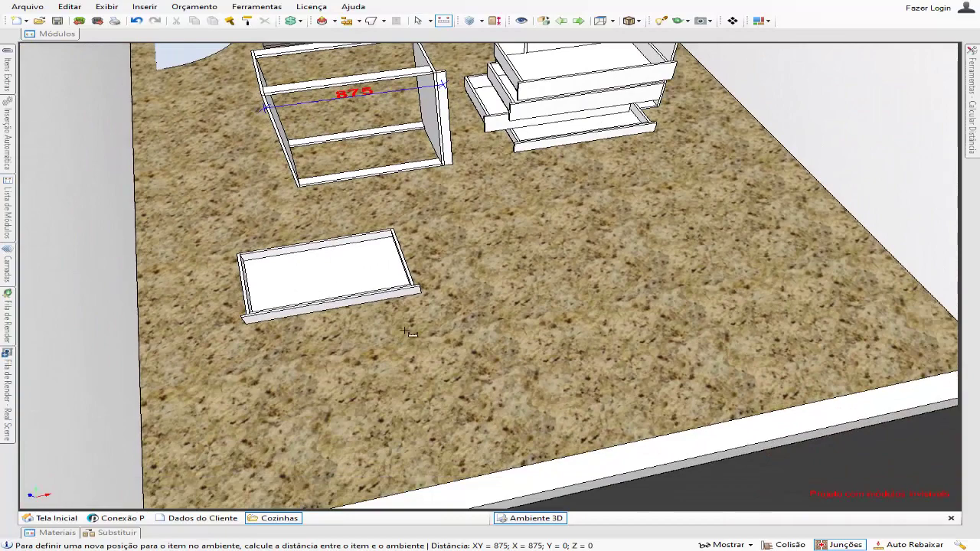
click(416, 19)
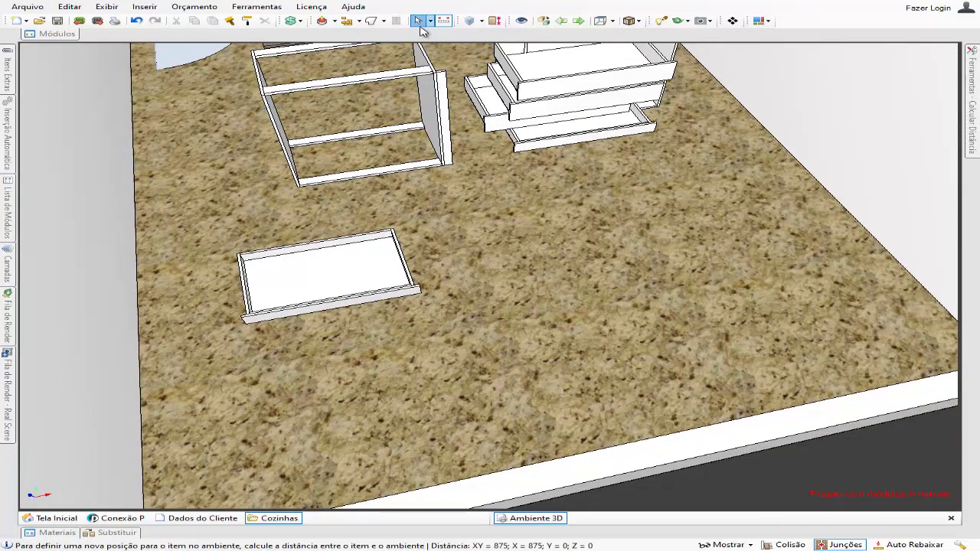
click(391, 297)
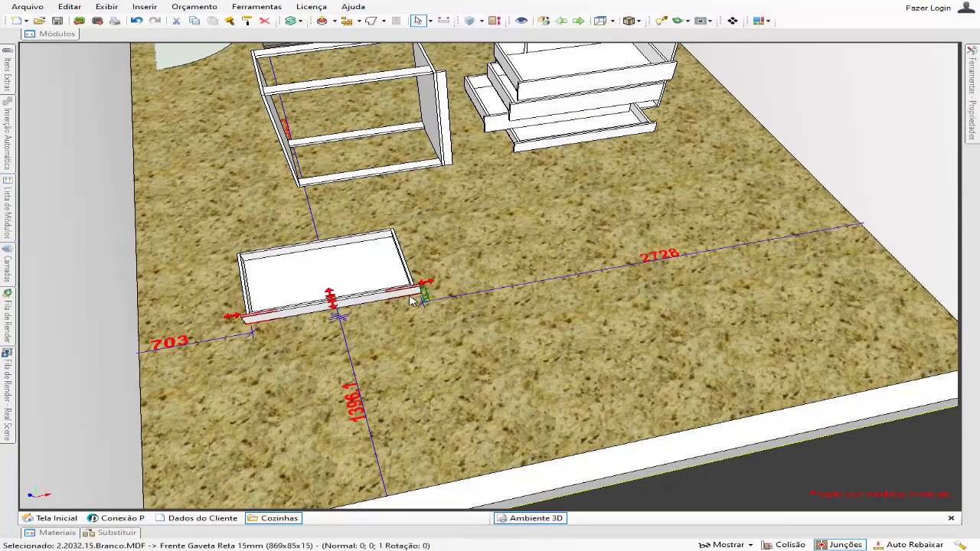
scroll(416, 190, down, 2)
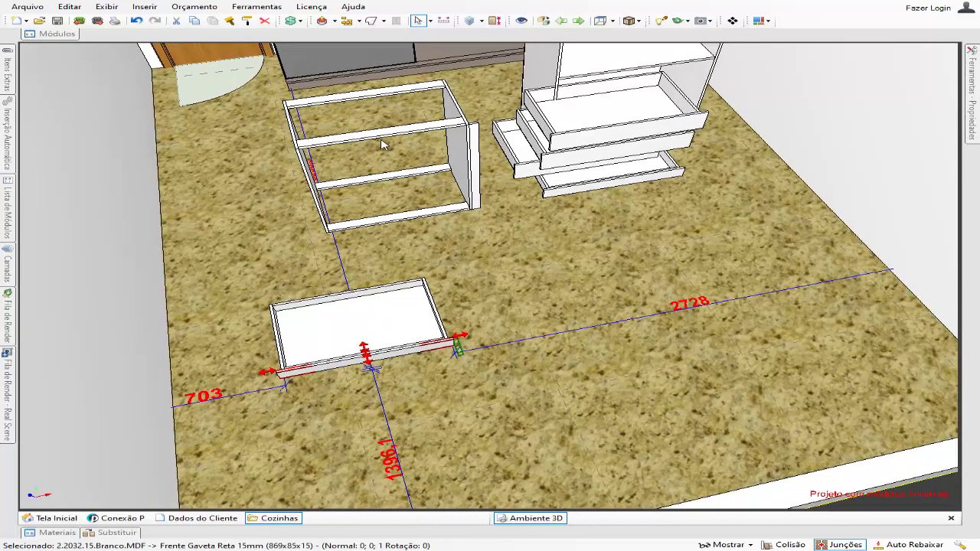
scroll(376, 148, up, 4)
scroll(376, 148, up, 2)
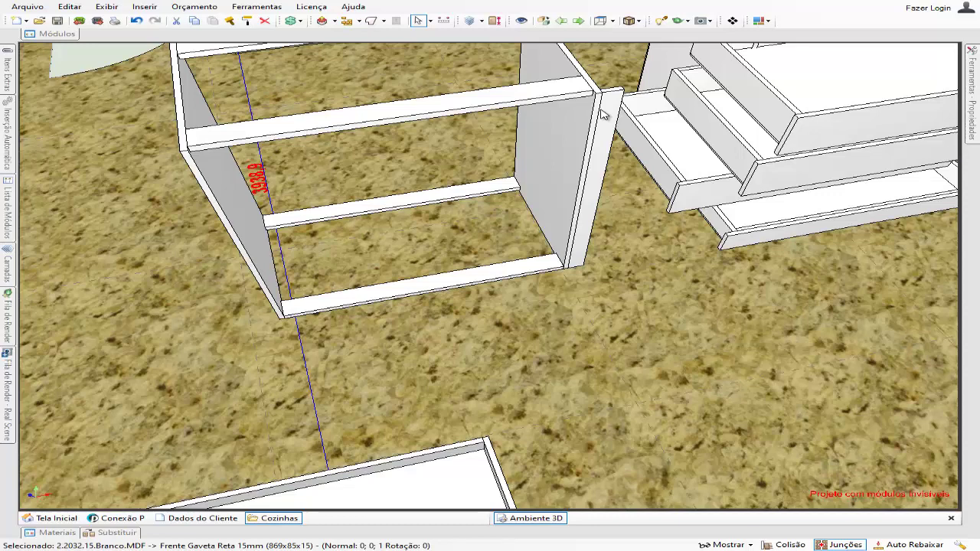
scroll(564, 159, down, 3)
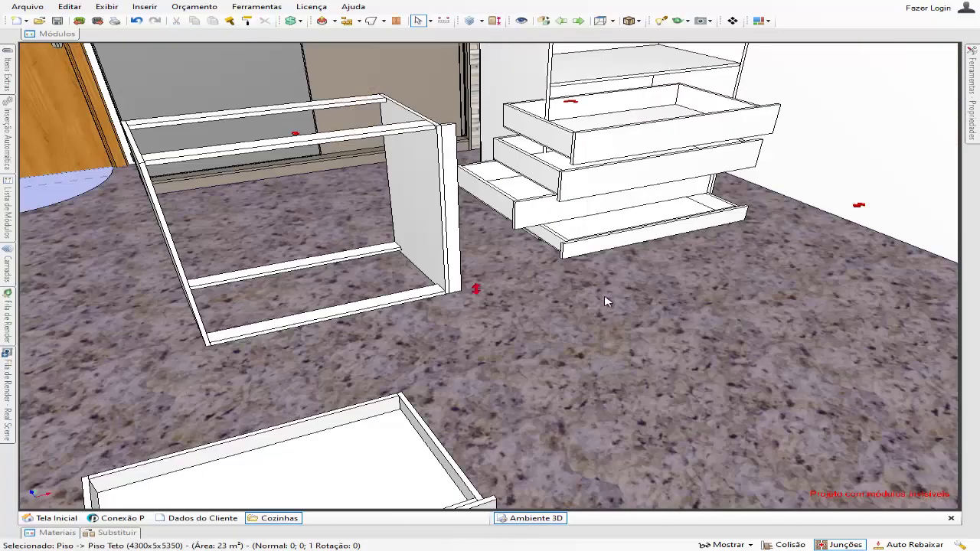
Move the tallest, uppermost drawer group out of the wardrobe onto the floor beside the loose drawer and examine its box up close.
middle_drag(615, 278, 490, 321)
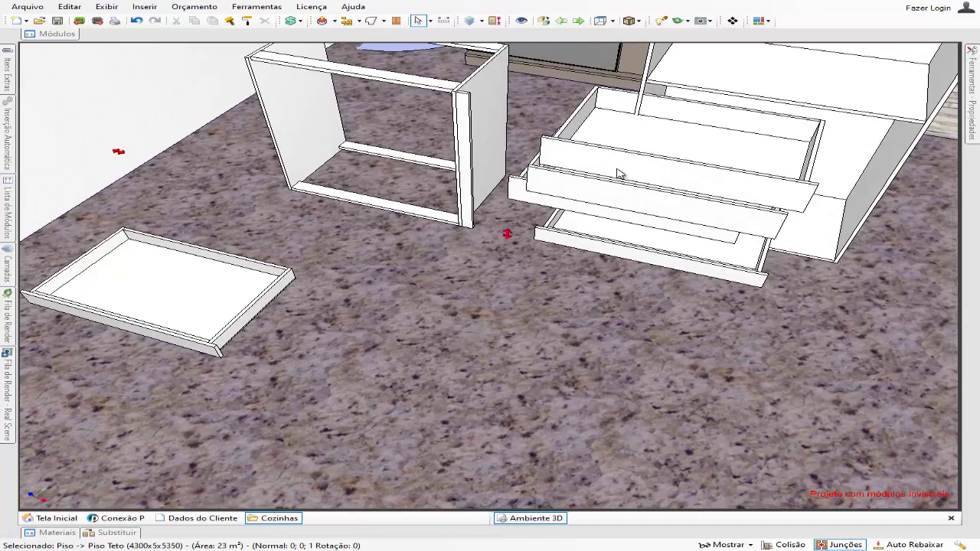
drag(620, 174, 404, 260)
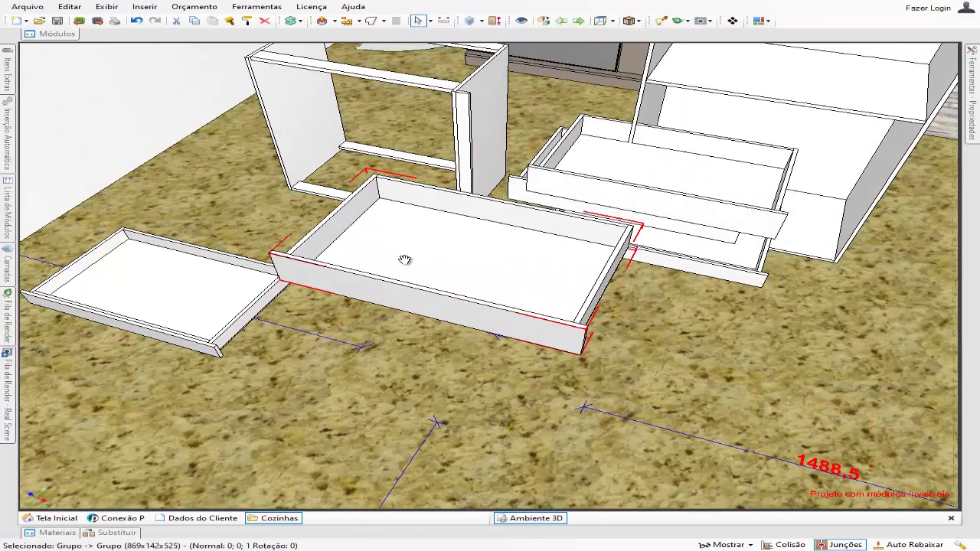
middle_drag(404, 261, 399, 289)
scroll(463, 247, up, 4)
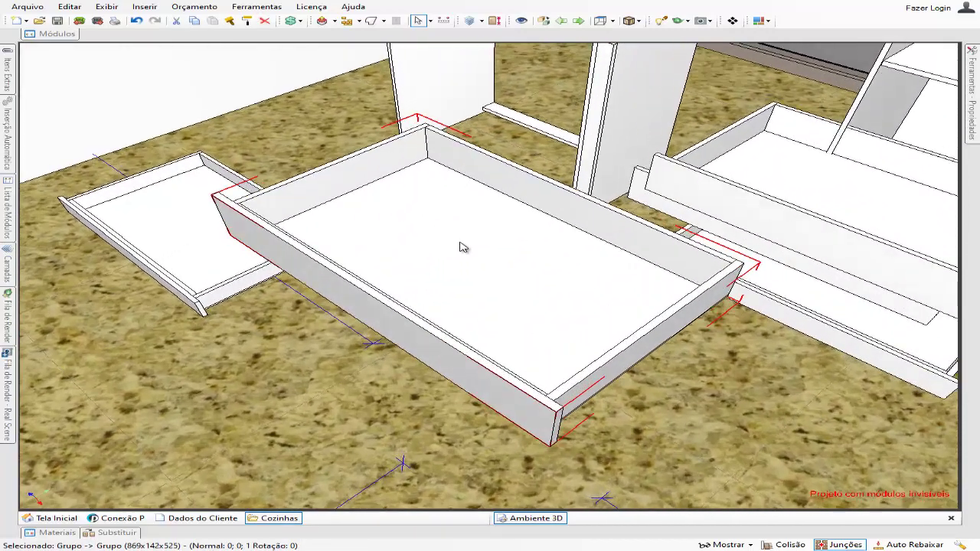
middle_drag(463, 248, 467, 267)
scroll(497, 282, up, 2)
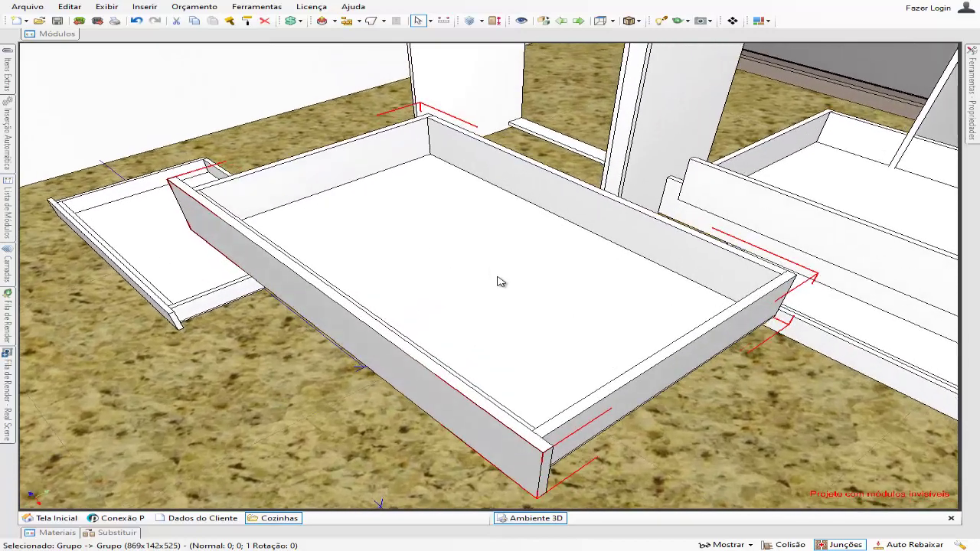
middle_drag(411, 234, 462, 241)
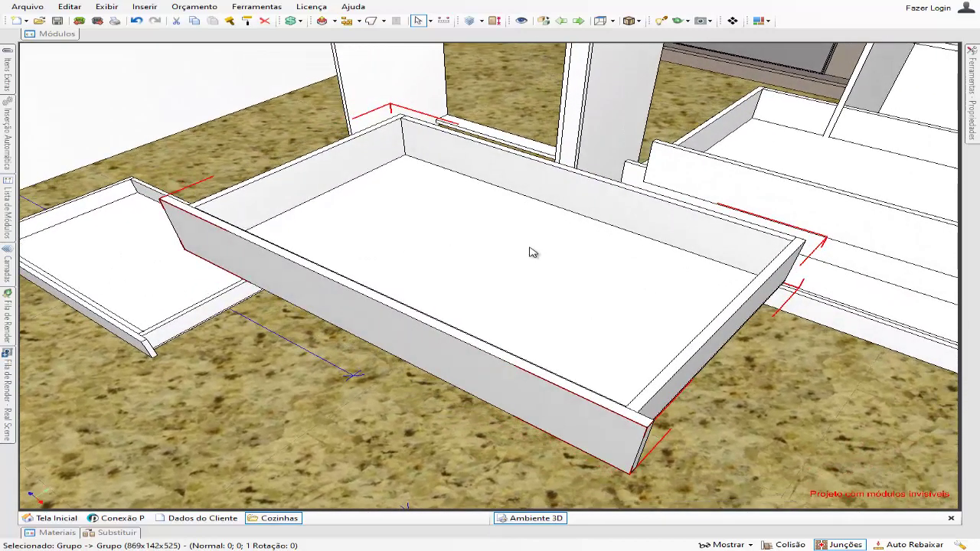
scroll(532, 255, down, 1)
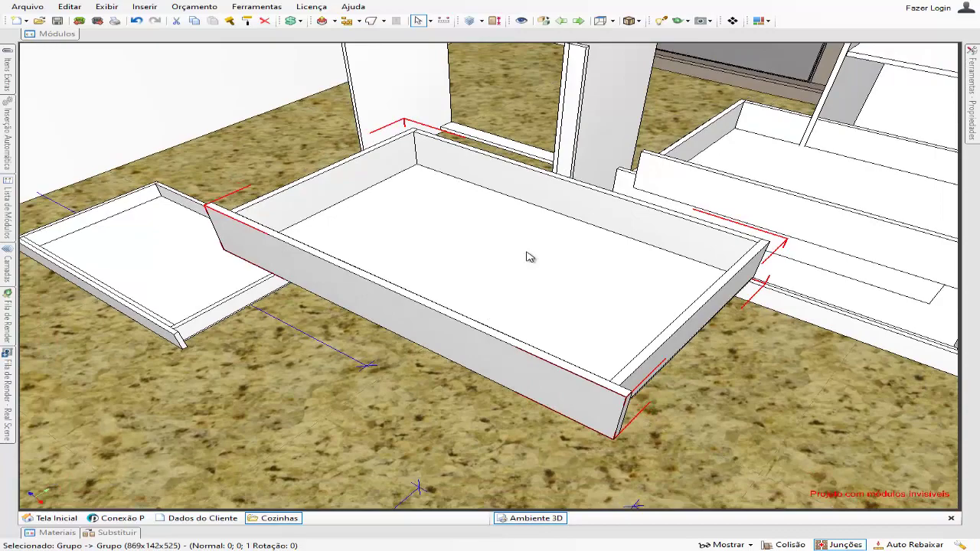
Select the large loose drawer's back panel and its front panel in turn to check their dimensions.
middle_drag(530, 257, 492, 226)
click(508, 212)
click(507, 212)
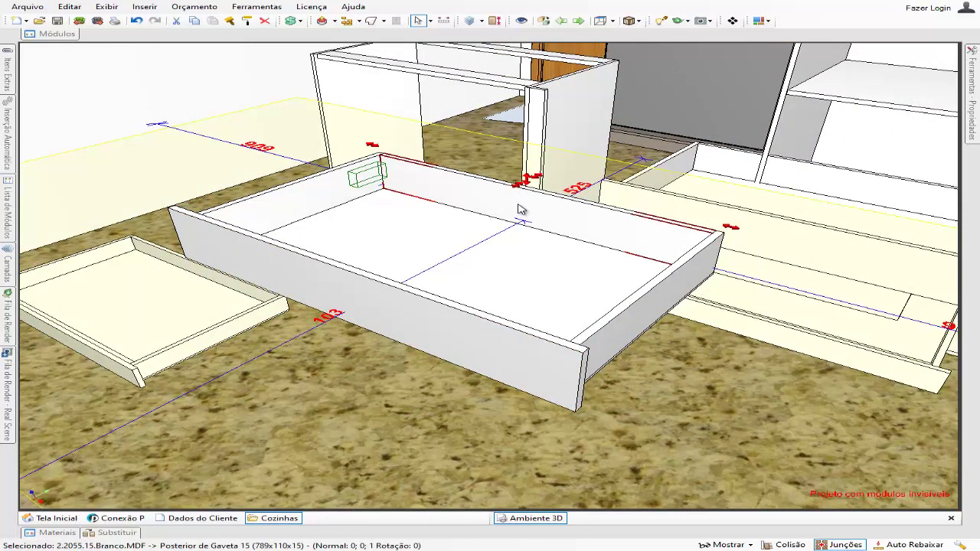
middle_drag(573, 284, 514, 287)
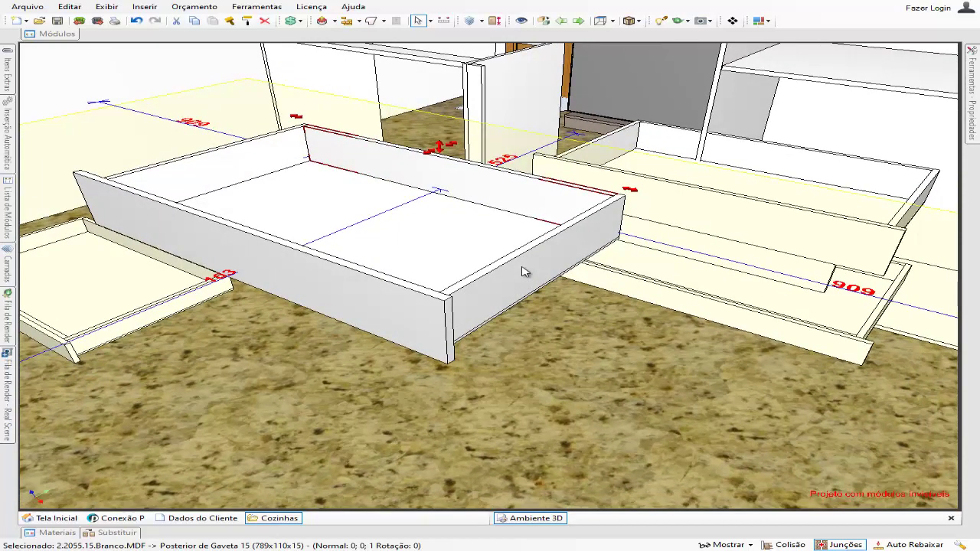
click(384, 310)
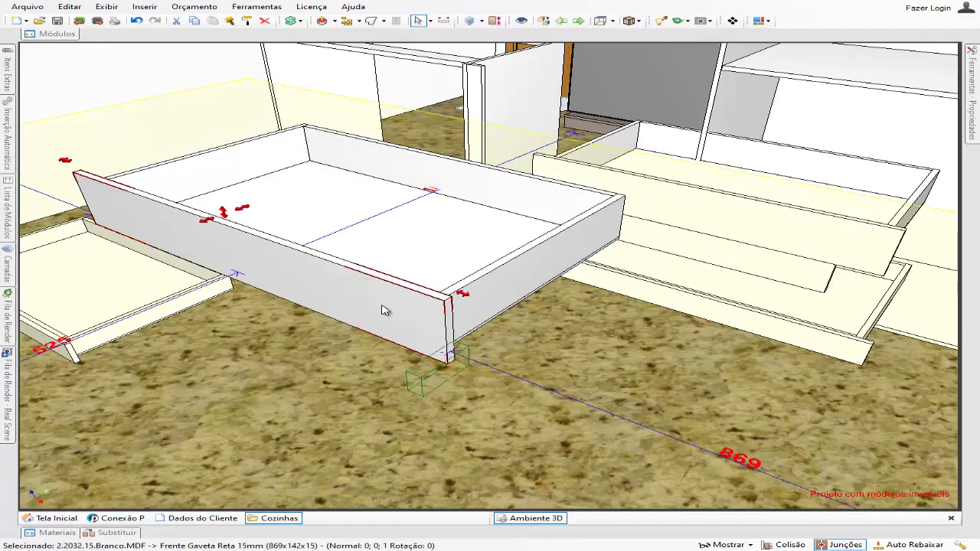
middle_drag(396, 317, 492, 299)
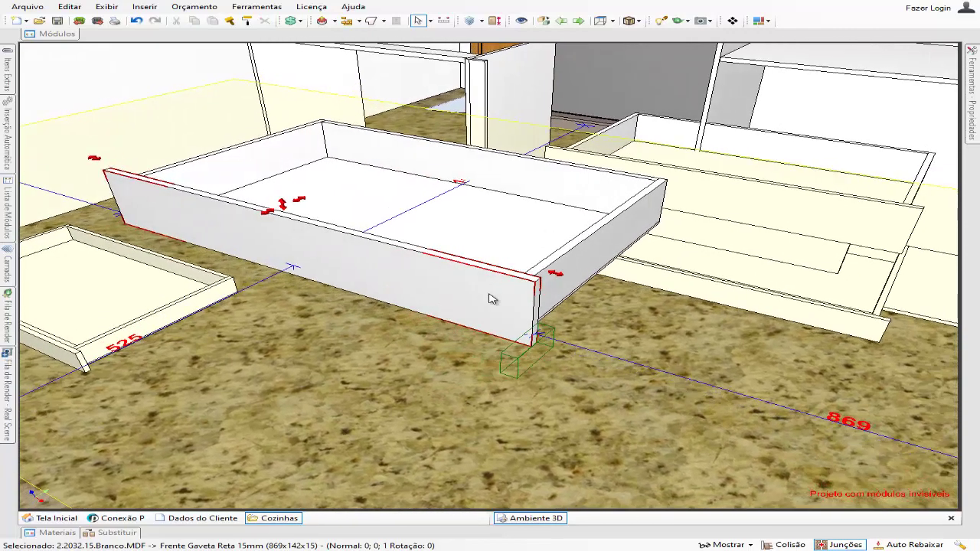
Place the large loose drawer in the upper part of the cabinet and a second tall drawer directly beneath it.
scroll(480, 301, down, 5)
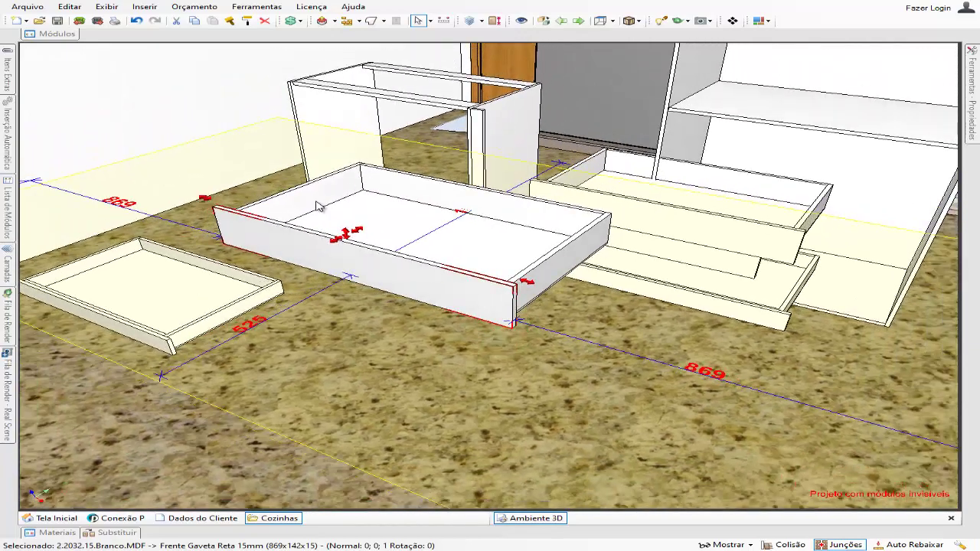
middle_drag(318, 204, 529, 346)
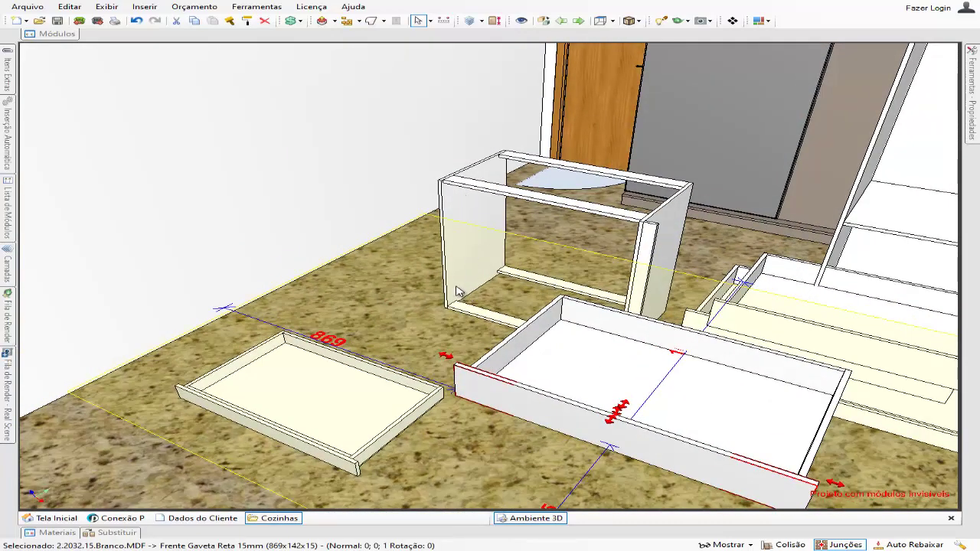
right_drag(473, 286, 487, 249)
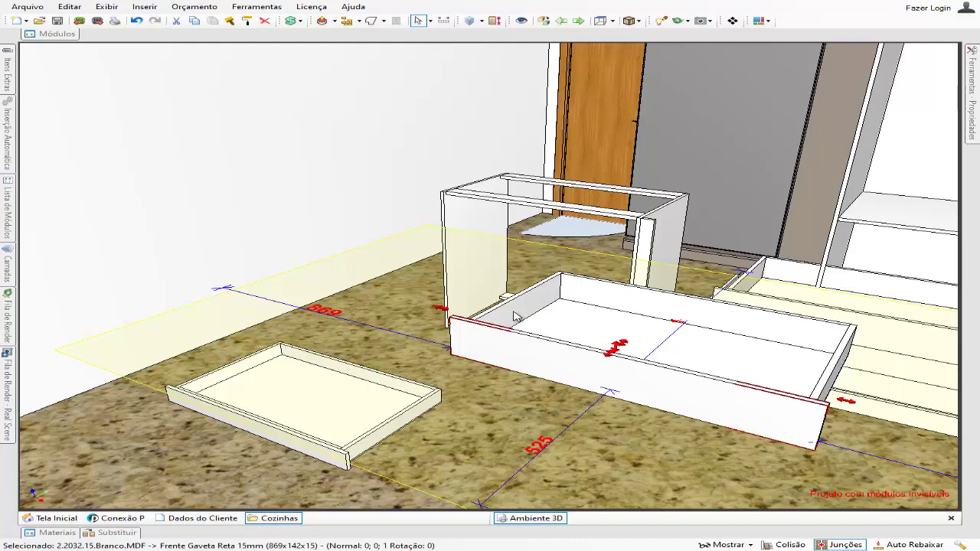
middle_drag(623, 380, 600, 376)
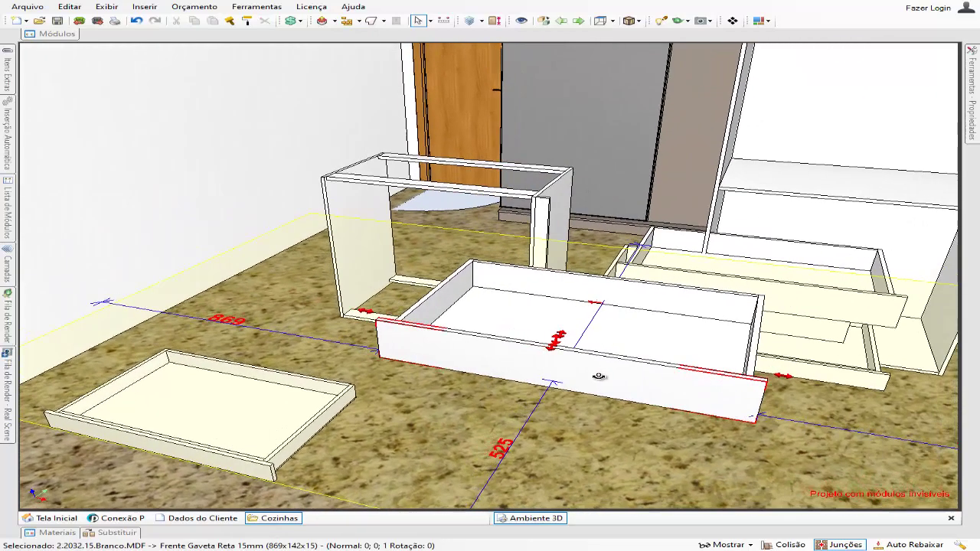
drag(580, 322, 466, 224)
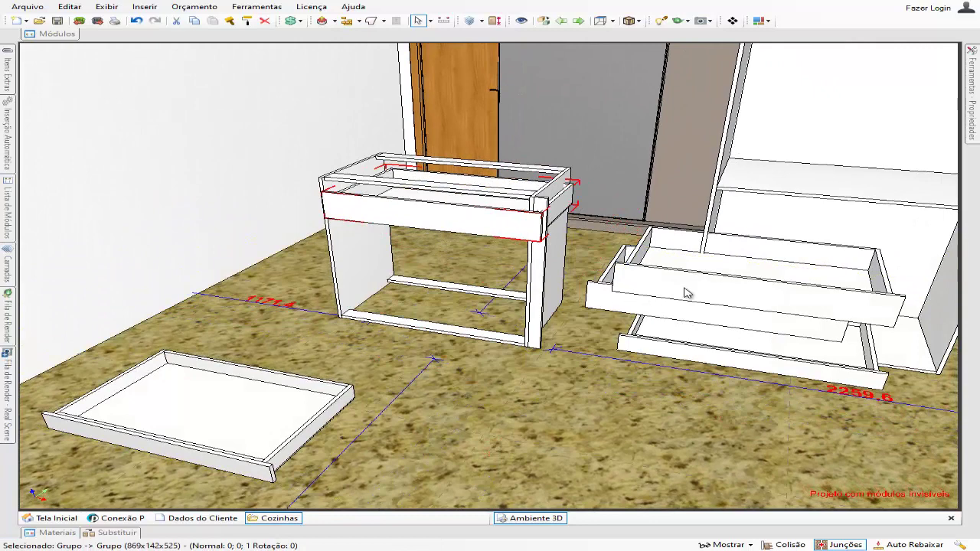
drag(685, 291, 390, 260)
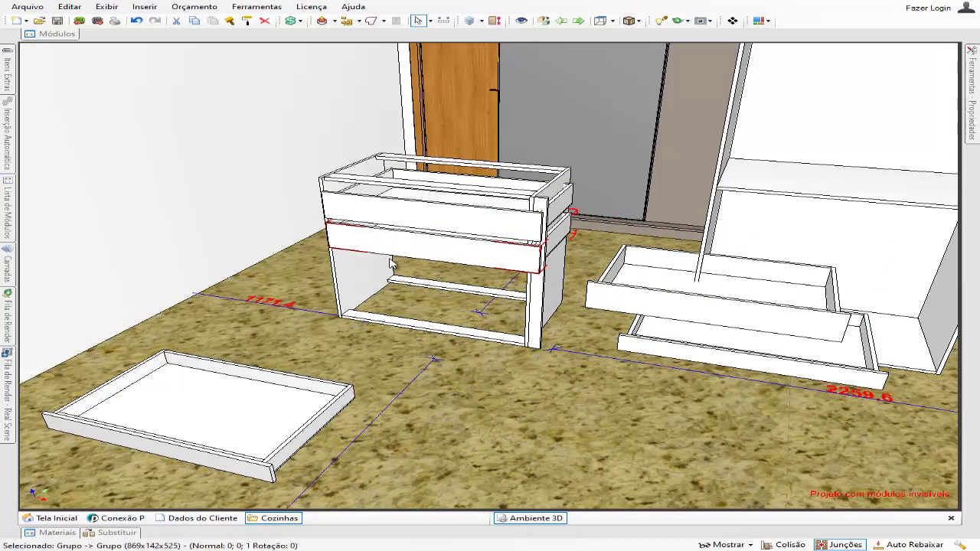
Examine how the two fitted drawer fronts sit against the cabinet's side panels, filler strip and remaining opening.
scroll(420, 238, up, 6)
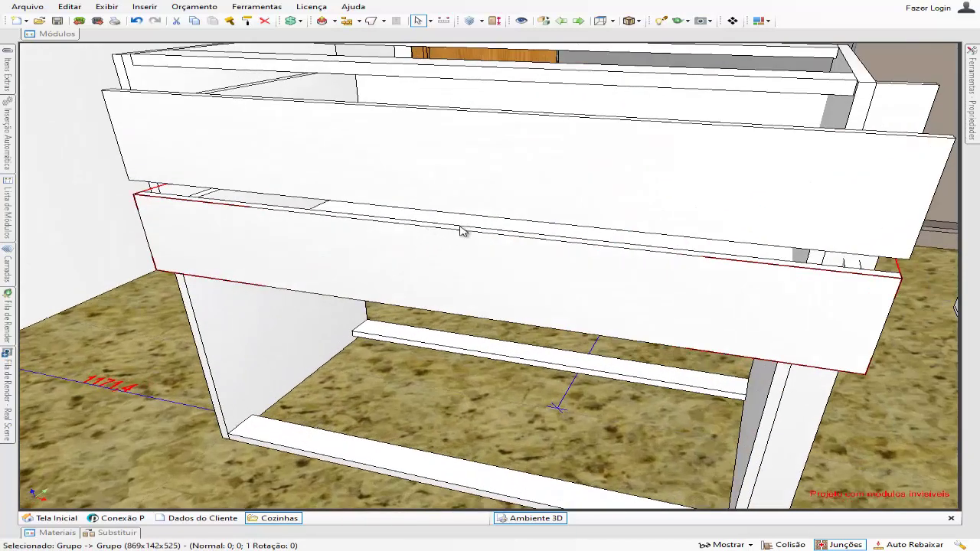
scroll(471, 253, down, 1)
scroll(471, 253, down, 2)
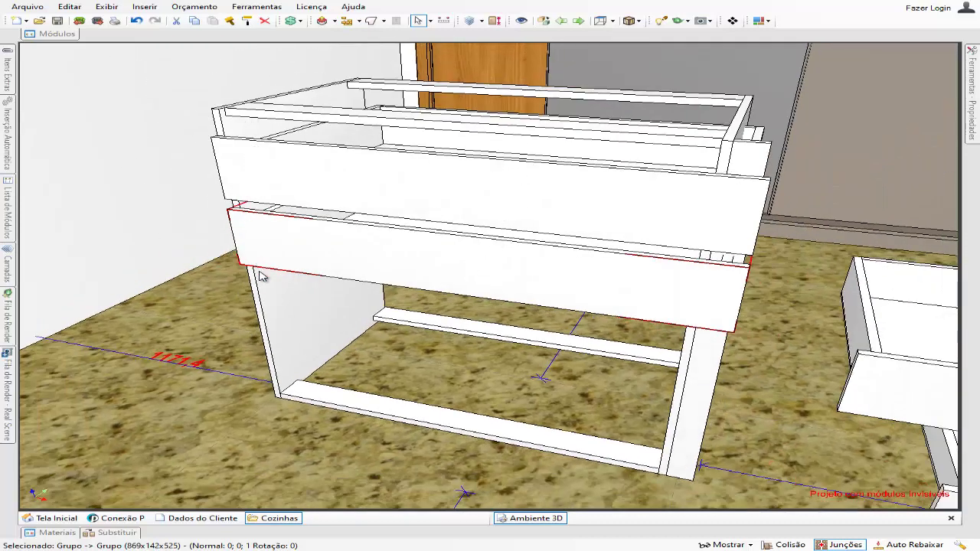
middle_drag(498, 361, 460, 323)
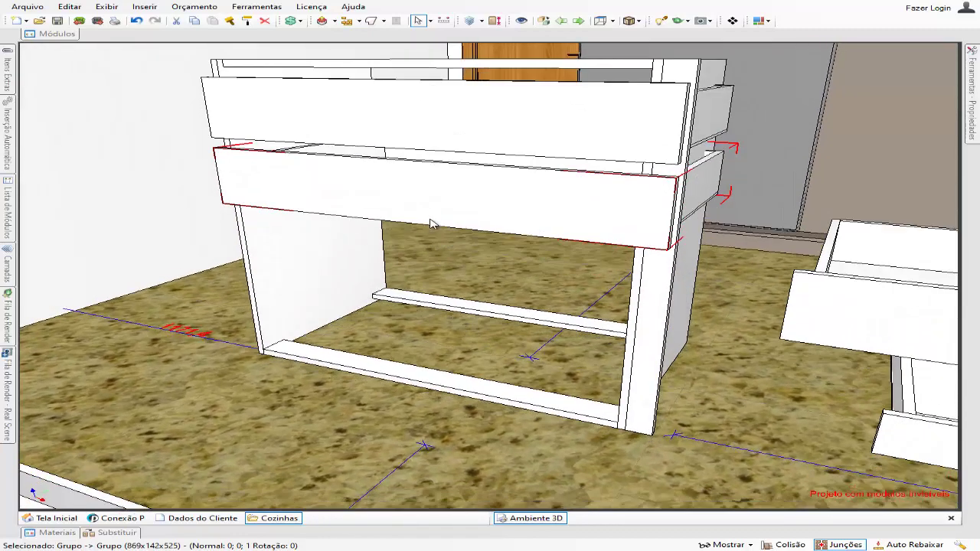
middle_drag(431, 192, 457, 228)
scroll(438, 223, down, 2)
scroll(455, 232, down, 2)
middle_drag(417, 285, 465, 236)
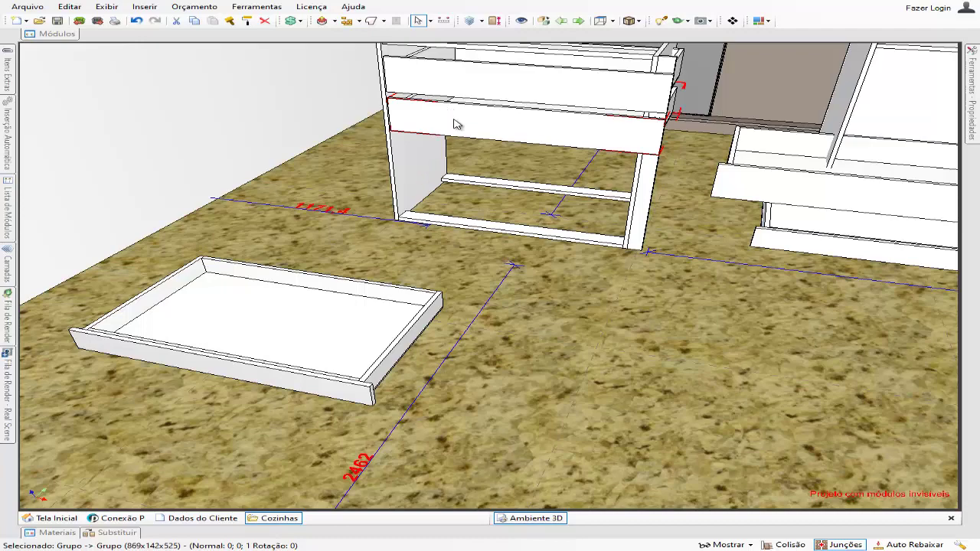
scroll(525, 316, down, 2)
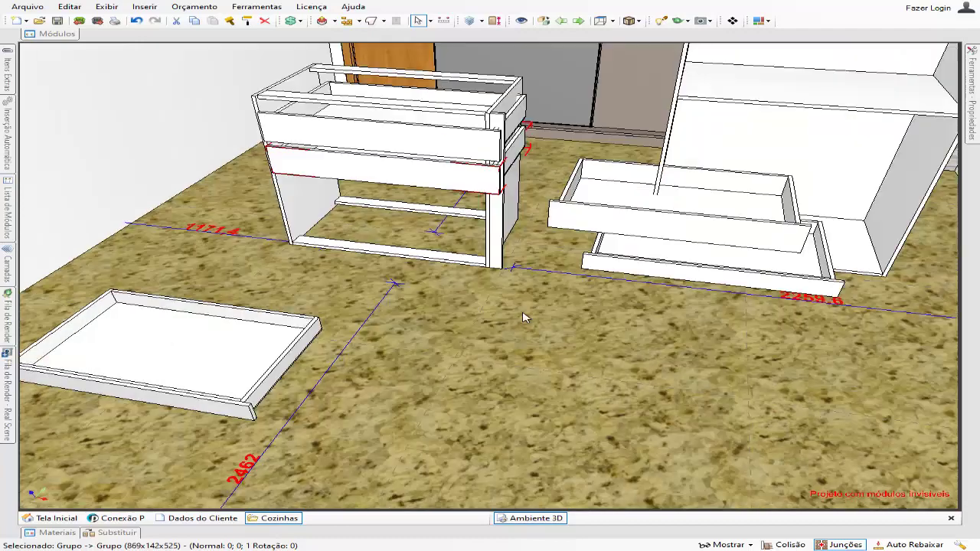
middle_drag(527, 306, 541, 331)
scroll(536, 315, up, 5)
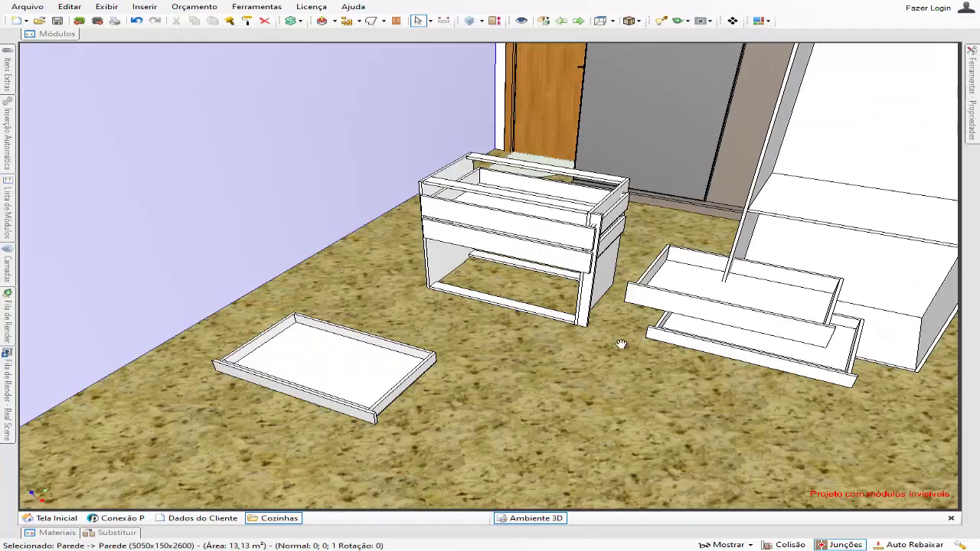
mouse_move(624, 339)
middle_down()
mouse_move(587, 363)
mouse_move(609, 349)
middle_up()
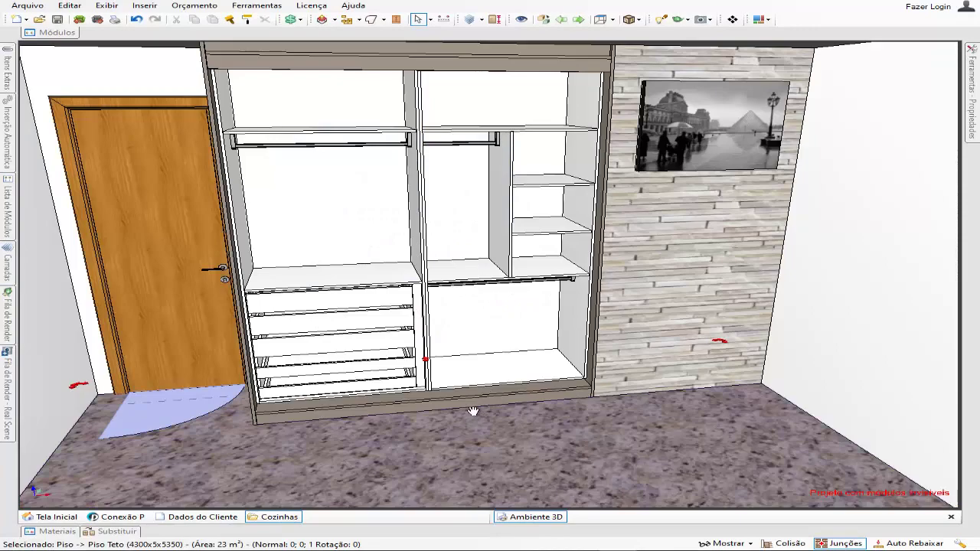
Pull the wardrobe's right-hand shelf module out of its frame onto the open floor in front.
middle_drag(477, 405, 506, 435)
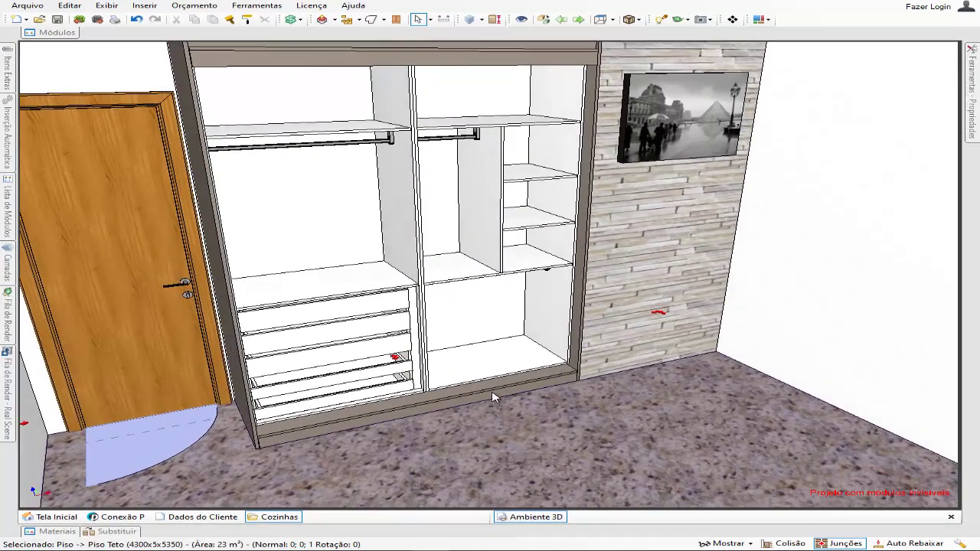
middle_drag(508, 387, 504, 368)
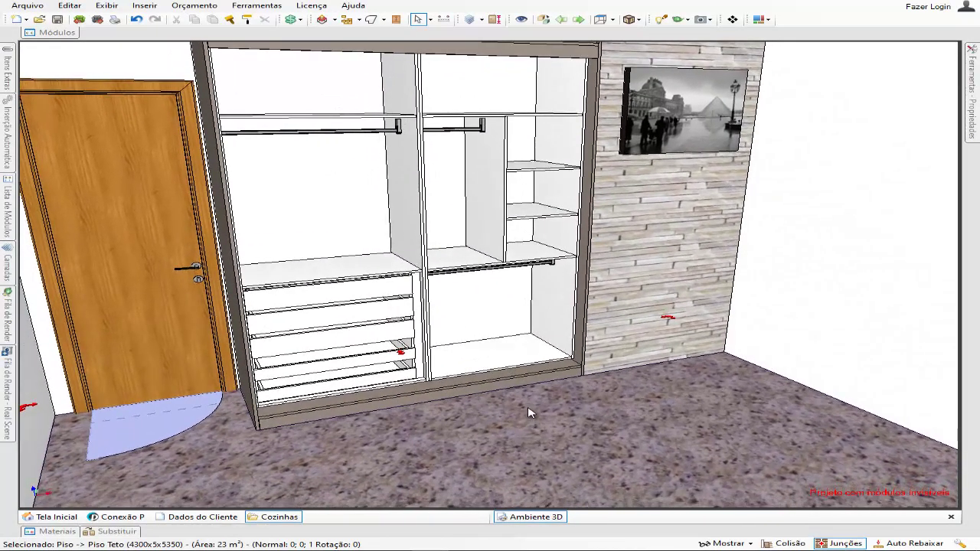
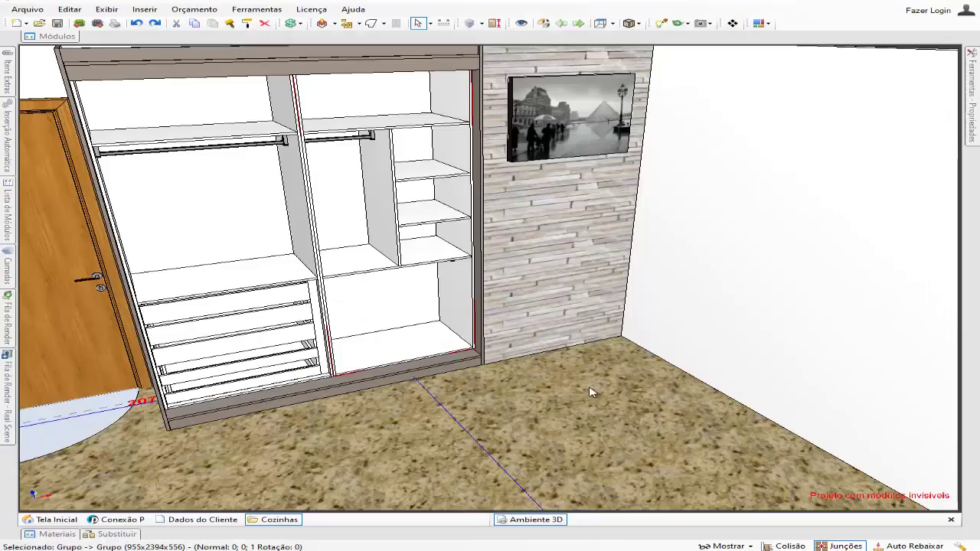
middle_drag(534, 398, 436, 356)
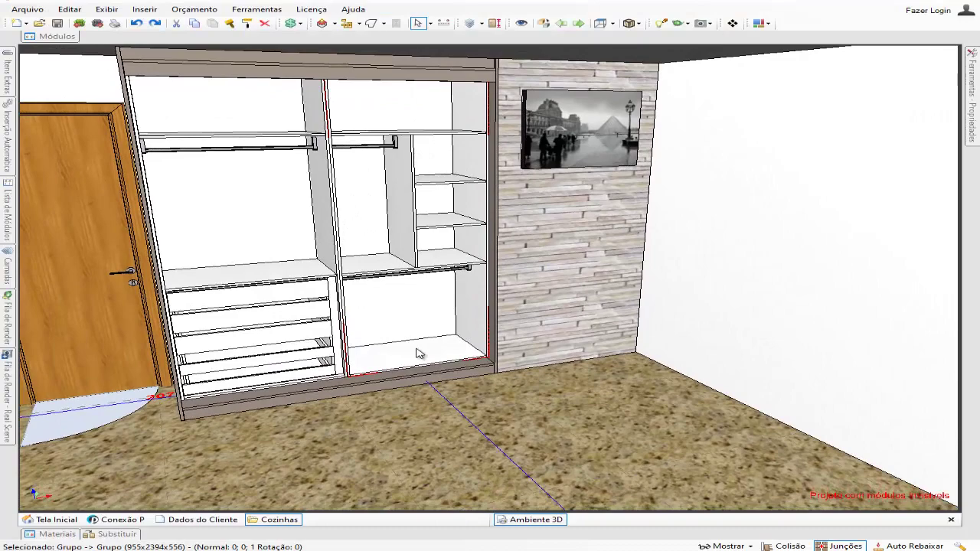
drag(412, 344, 408, 399)
middle_drag(407, 383, 372, 335)
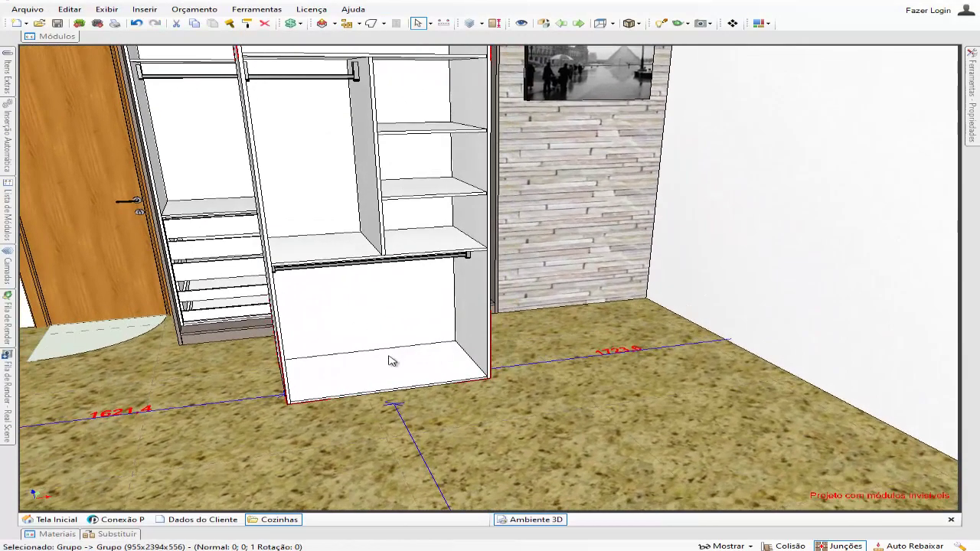
drag(393, 362, 411, 392)
middle_drag(413, 396, 451, 375)
scroll(433, 375, down, 1)
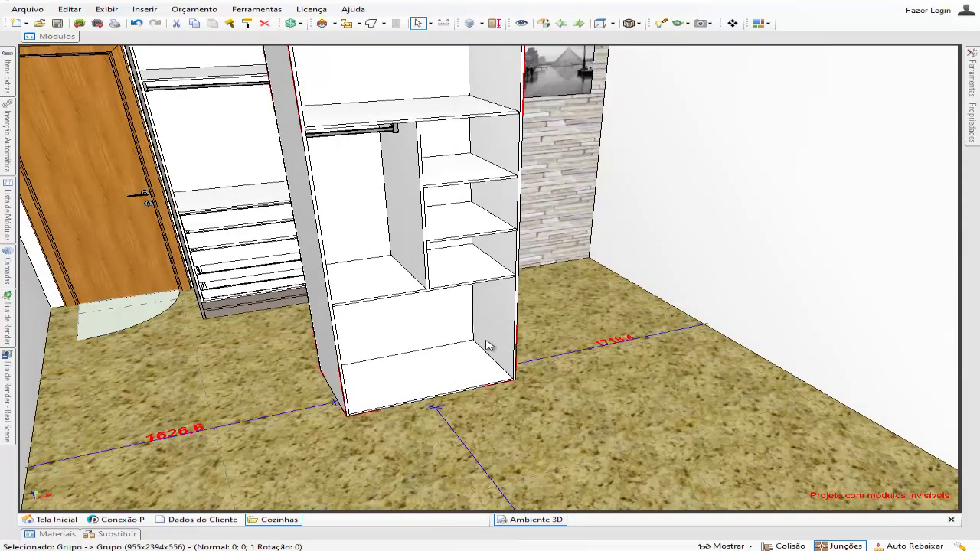
Examine the pulled-out module's side panels, full-width shelves, hanging rail, vertical divider and small shelves.
middle_drag(416, 292, 412, 315)
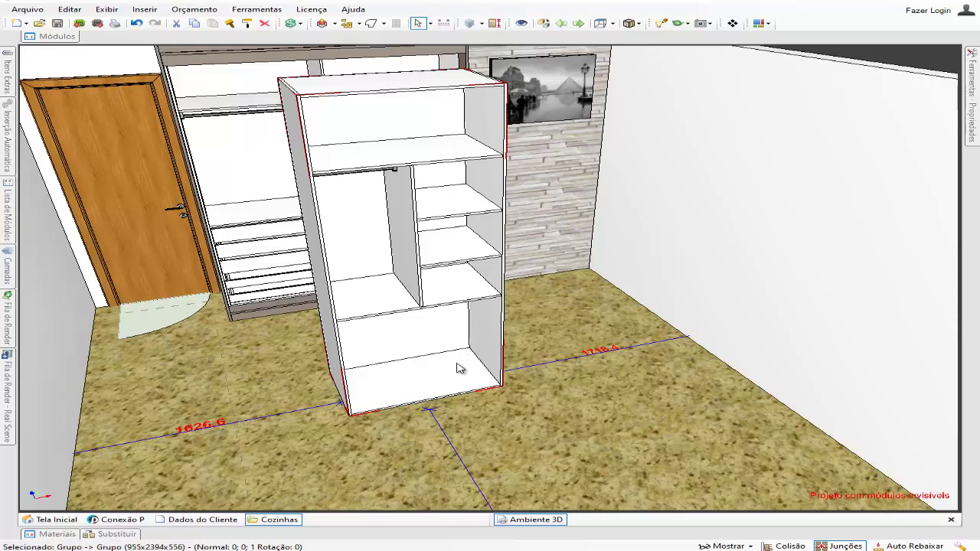
scroll(453, 337, up, 3)
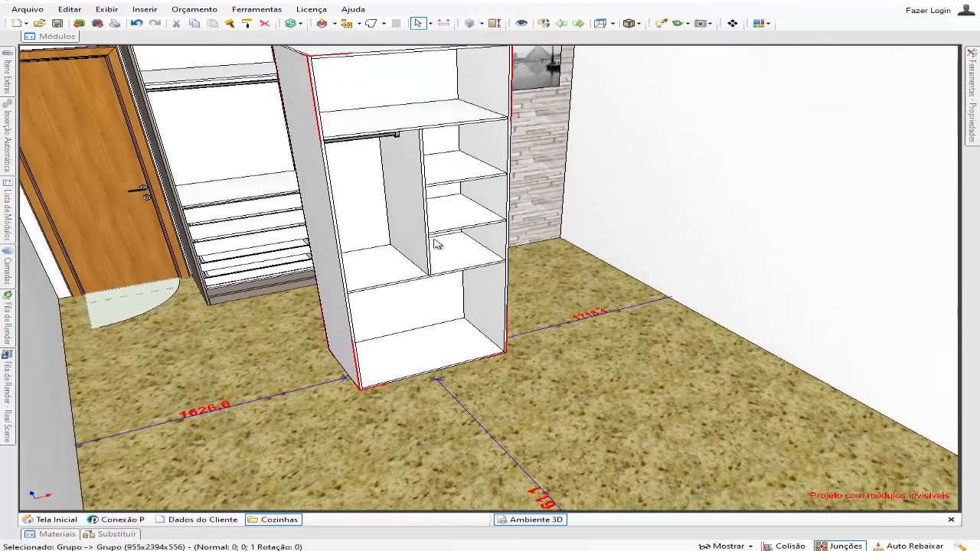
scroll(429, 240, up, 1)
middle_drag(427, 232, 403, 219)
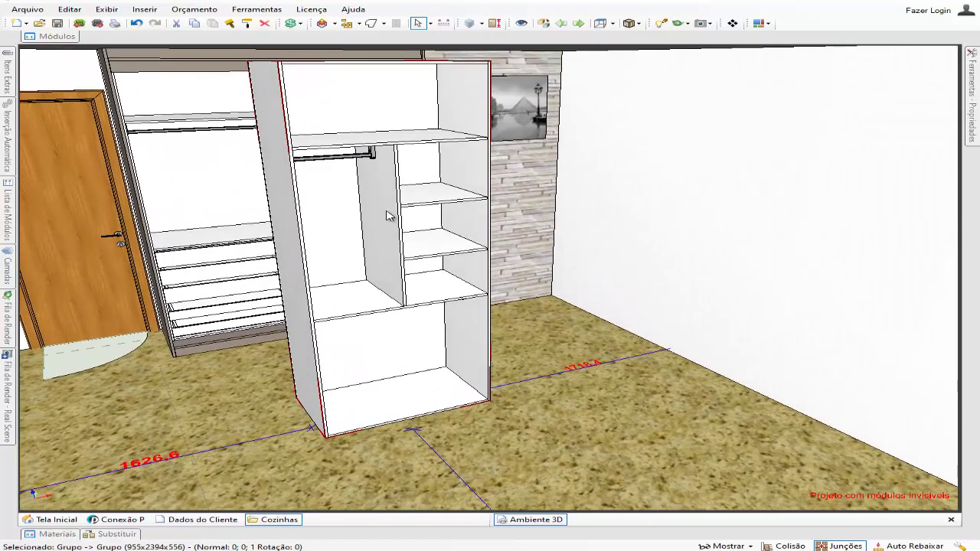
scroll(387, 244, up, 2)
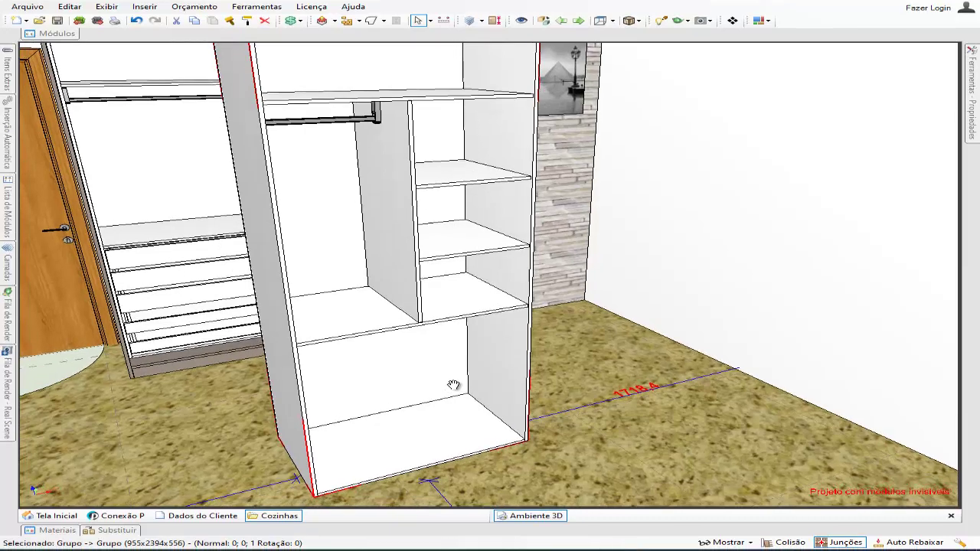
middle_drag(453, 394, 399, 315)
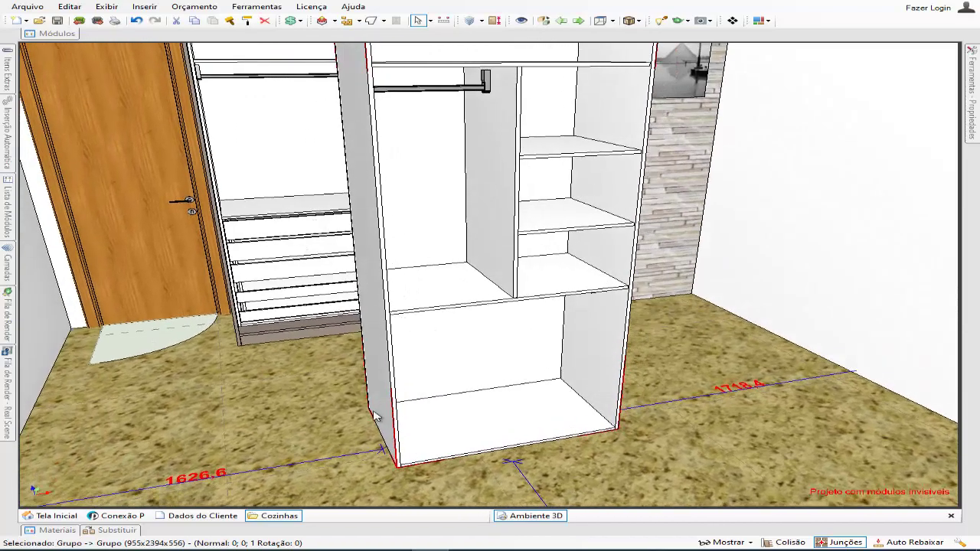
middle_drag(451, 442, 455, 409)
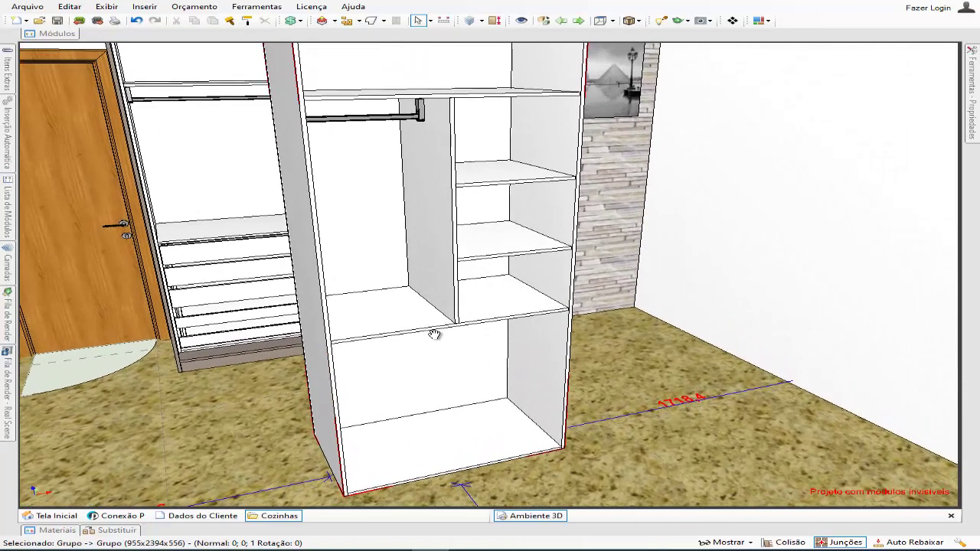
middle_drag(434, 335, 429, 281)
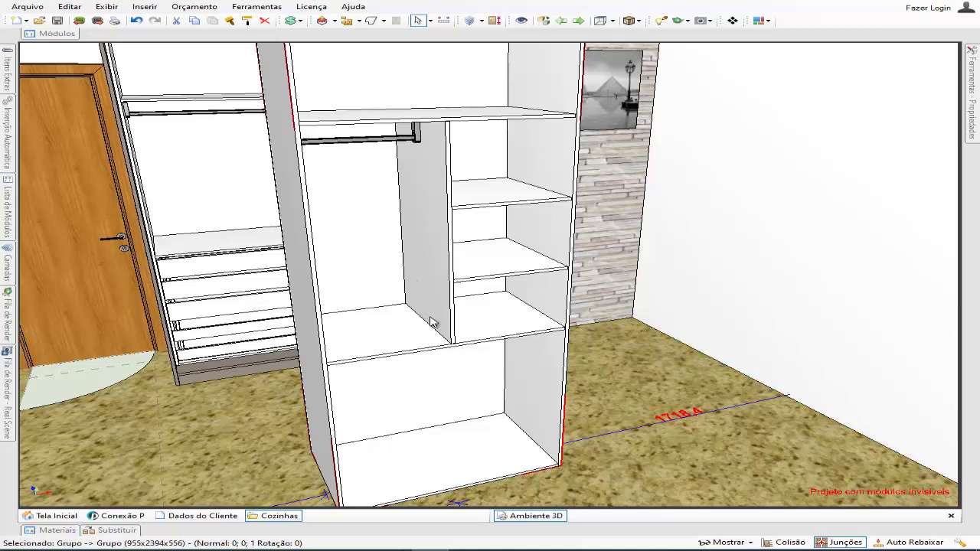
Select the module's vertical divider to check its size, reselect the whole module, and inspect where the divider meets the shelf below.
click(434, 292)
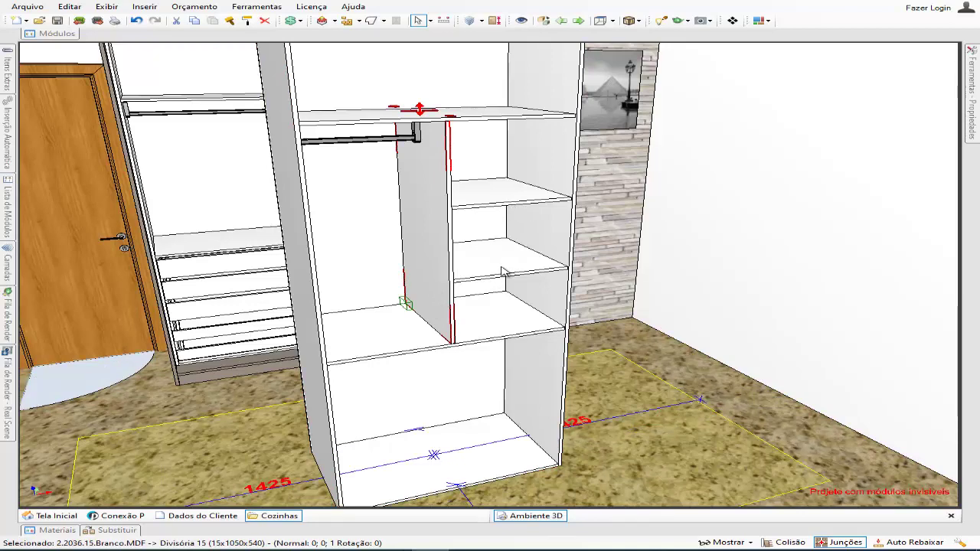
middle_drag(470, 303, 490, 281)
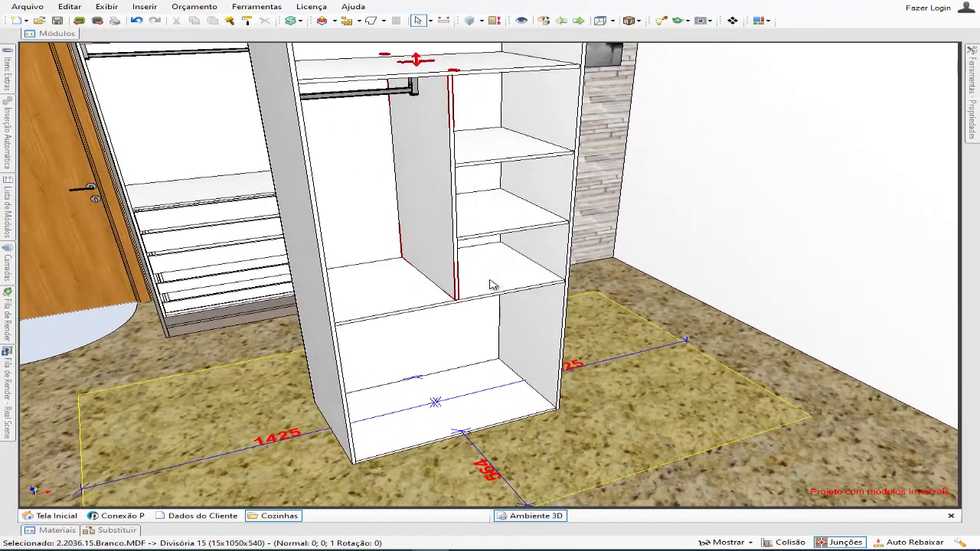
click(428, 294)
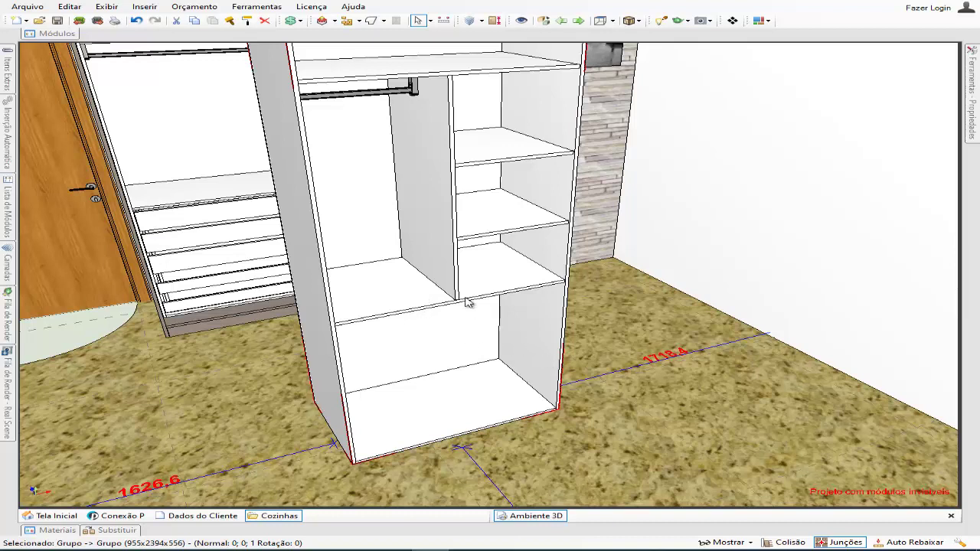
middle_drag(465, 306, 433, 344)
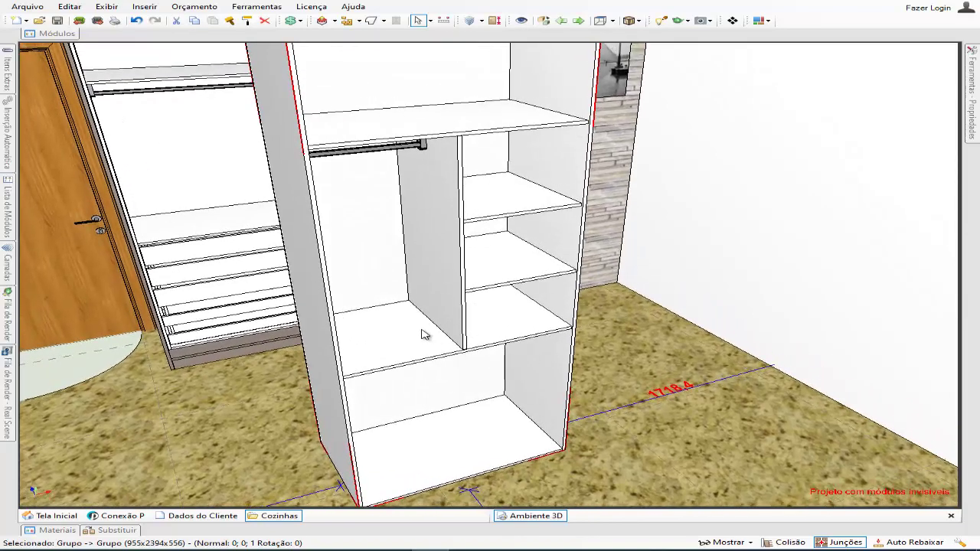
scroll(425, 342, up, 4)
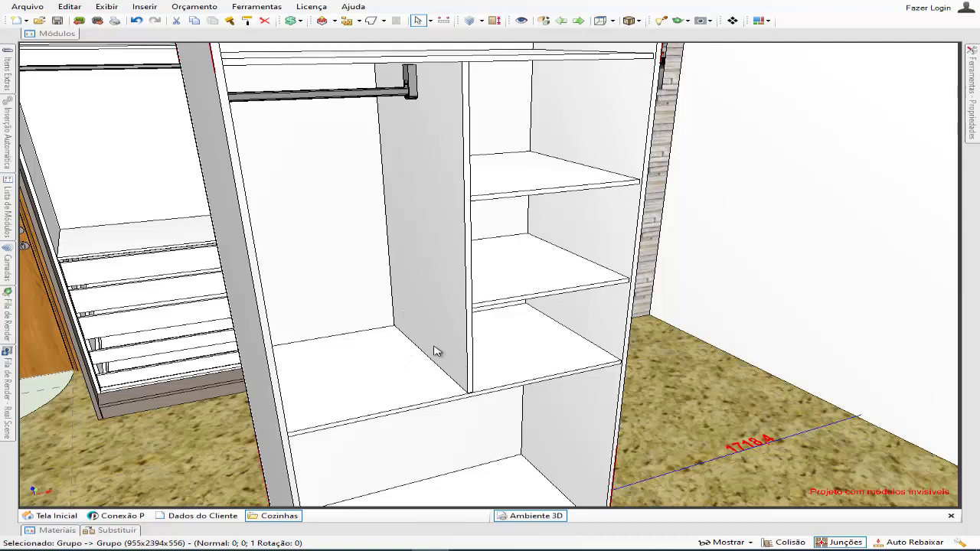
Select the pulled-out module's vertical divider and examine how it splits the space between the full-width shelves.
scroll(436, 335, down, 2)
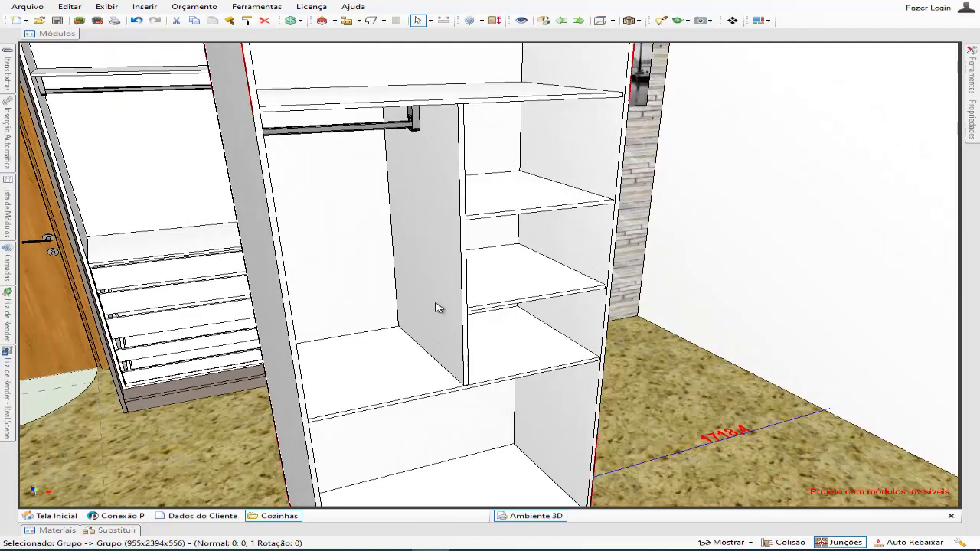
middle_drag(435, 307, 432, 282)
click(424, 255)
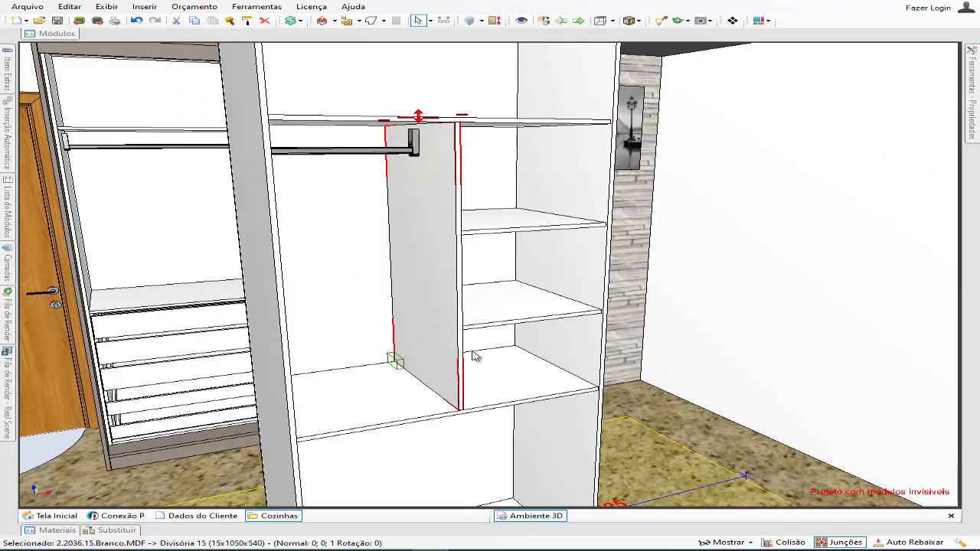
mouse_move(473, 353)
middle_down()
mouse_move(424, 342)
mouse_move(454, 348)
middle_up()
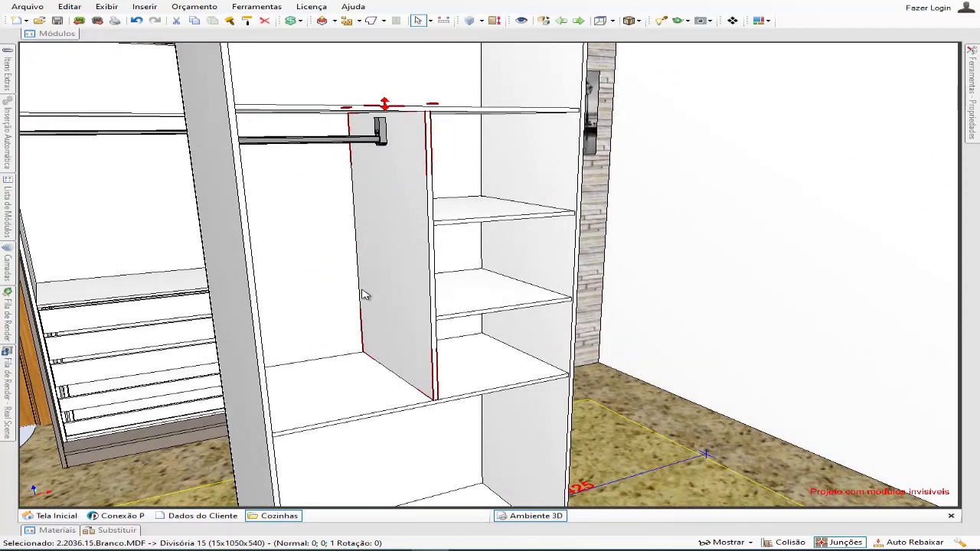
middle_drag(448, 357, 402, 274)
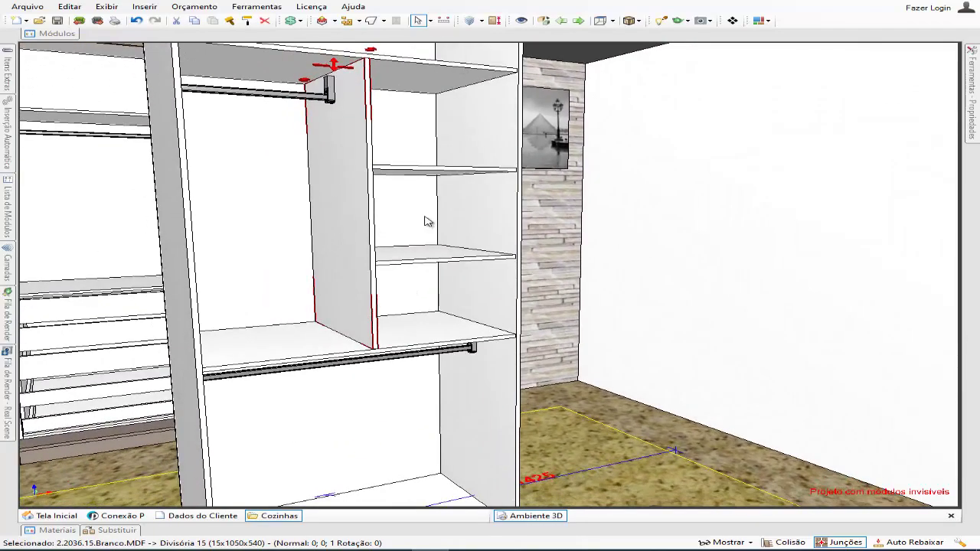
scroll(433, 218, down, 1)
middle_drag(440, 215, 418, 275)
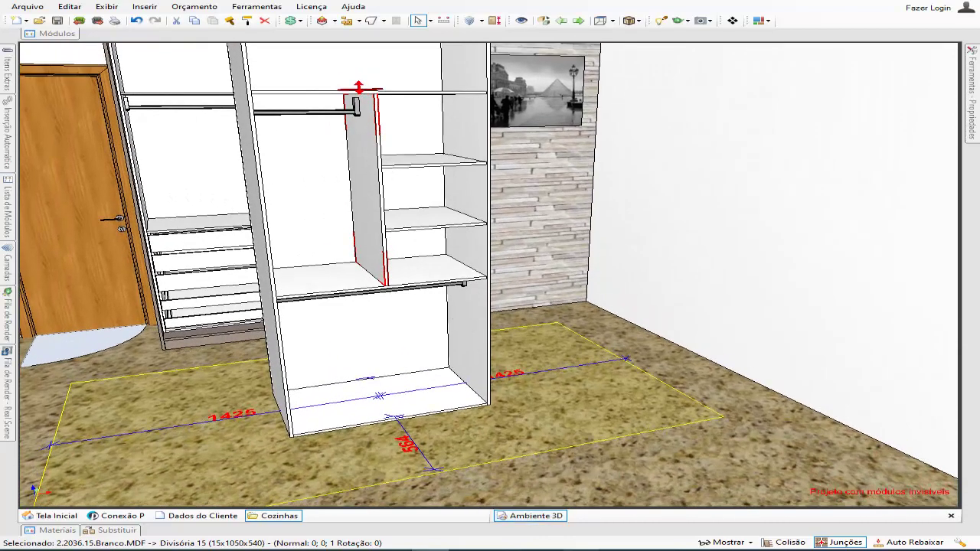
Calculate the width of each compartment beside the divider in the calculator: subtract 15 from 925 and divide by 2.
click(576, 550)
click(165, 124)
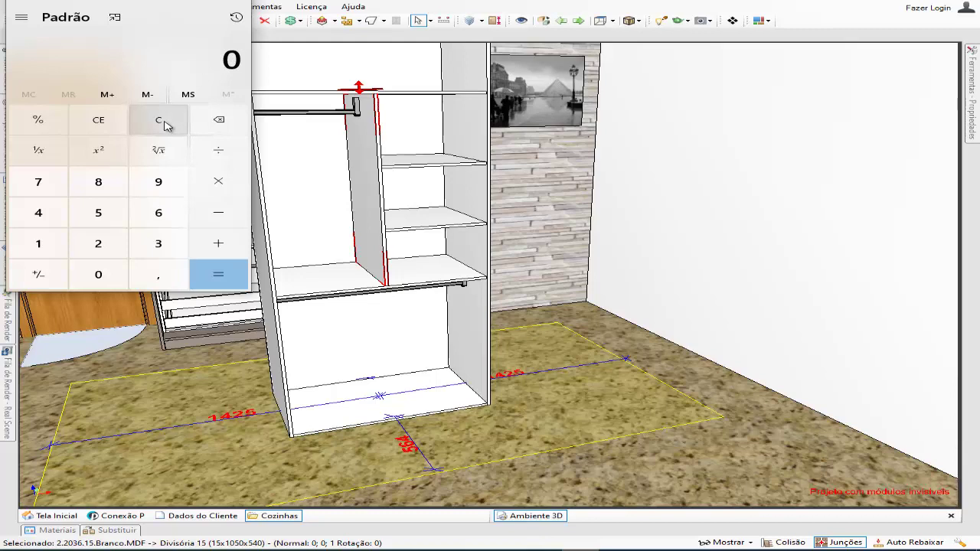
text(925)
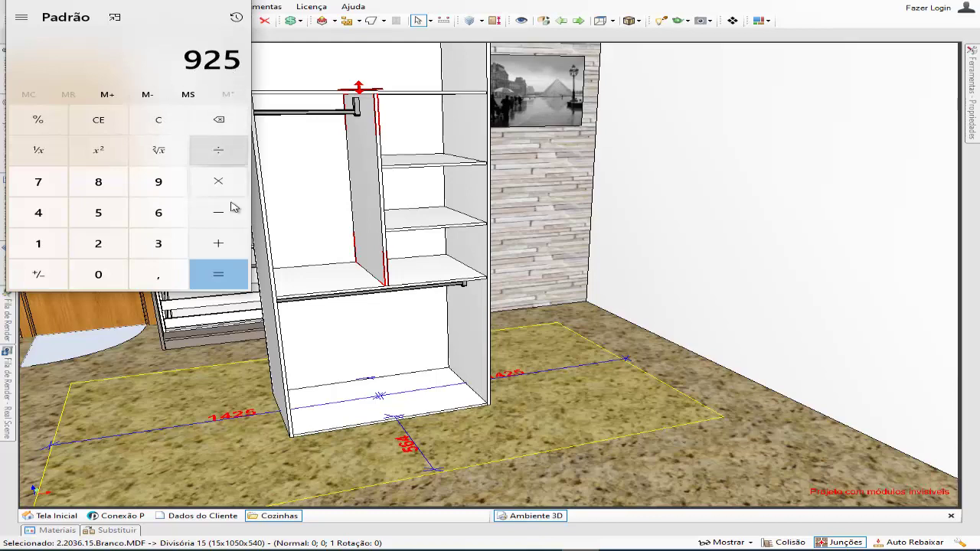
click(38, 245)
click(100, 213)
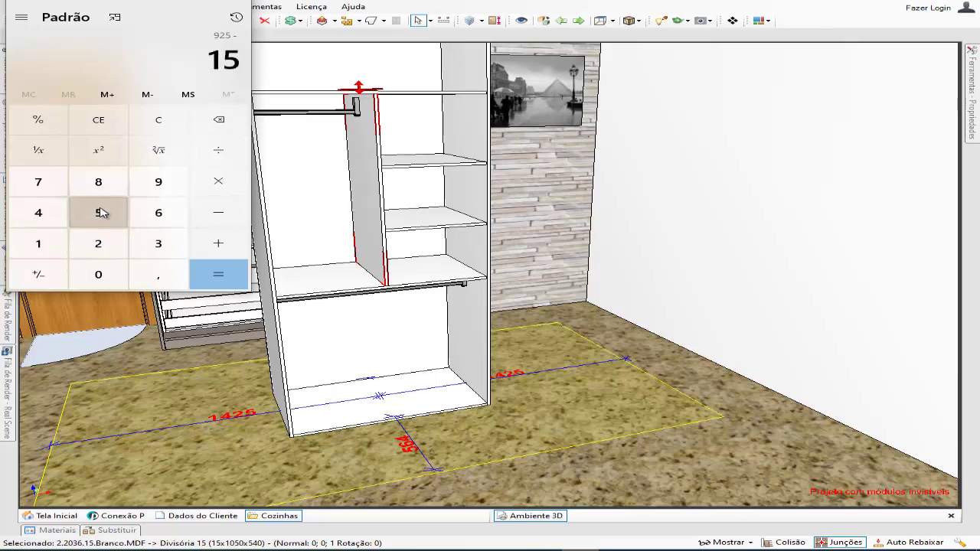
click(226, 281)
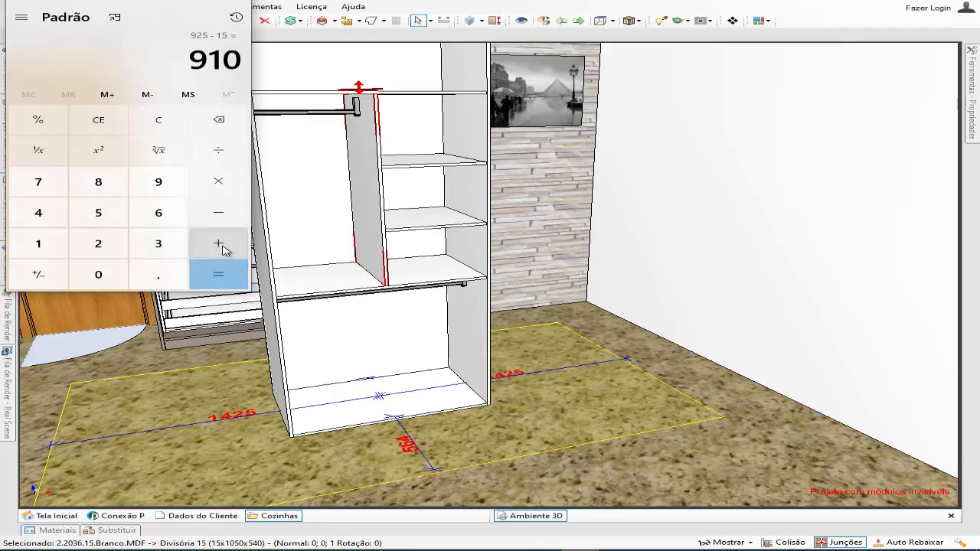
click(219, 150)
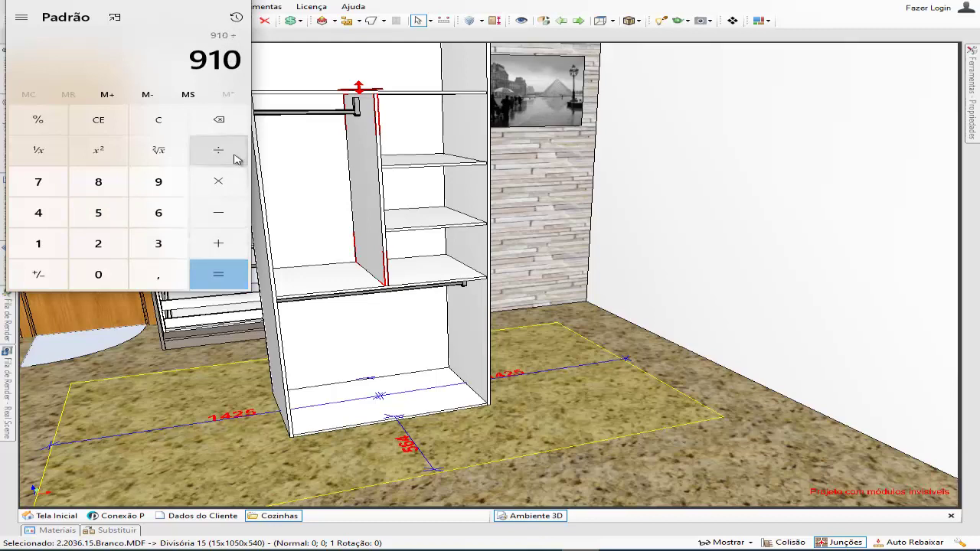
click(112, 246)
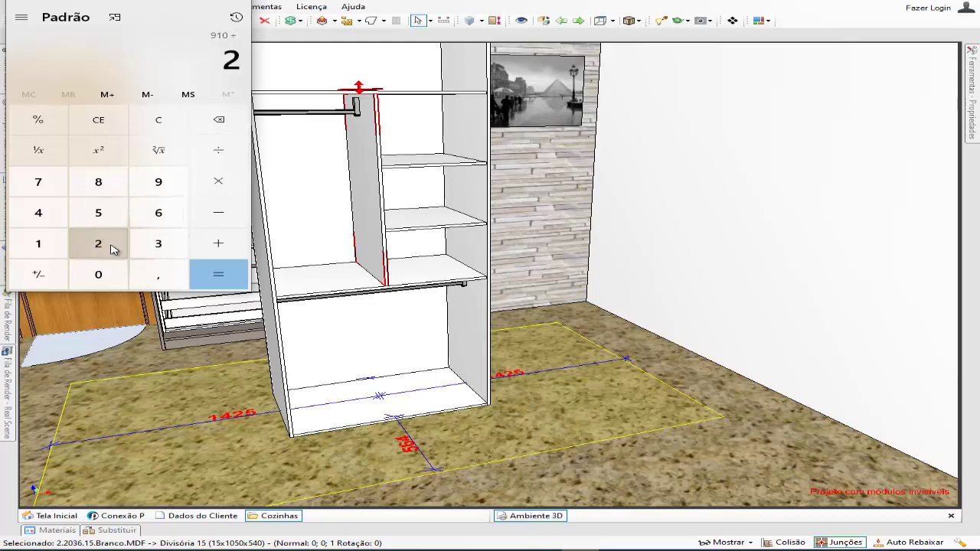
click(221, 277)
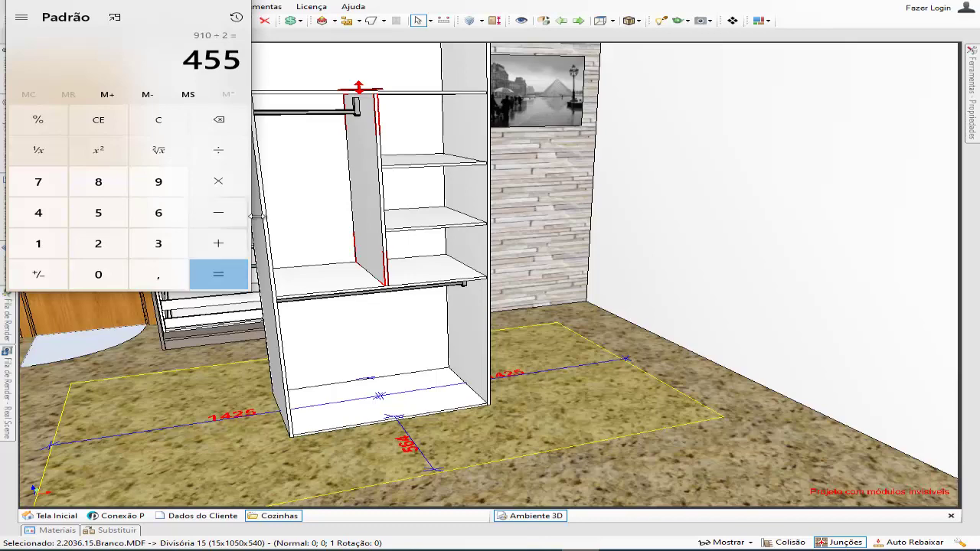
click(169, 1)
Reselect the whole module and examine how its small shelves fit between the vertical divider and the outer side panel.
middle_drag(366, 209, 318, 241)
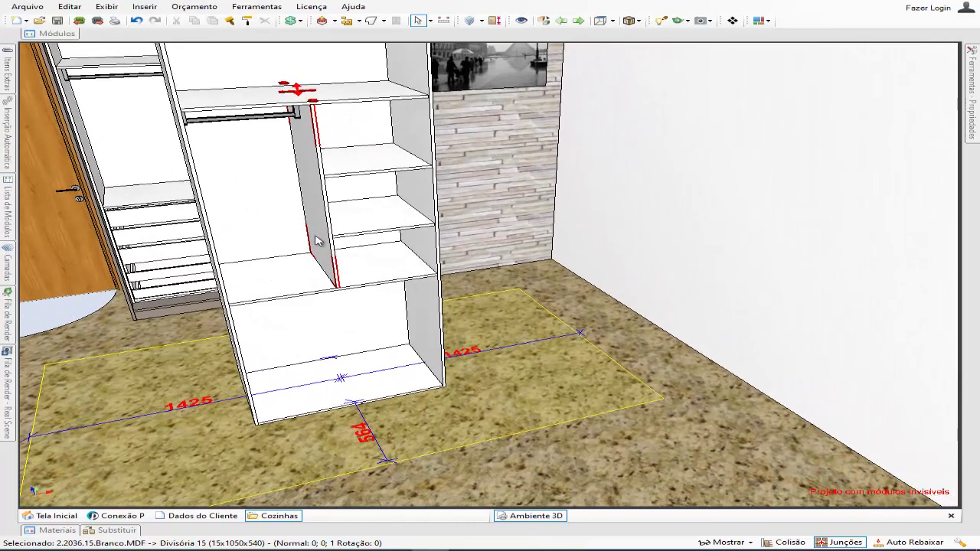
click(372, 227)
scroll(372, 227, up, 6)
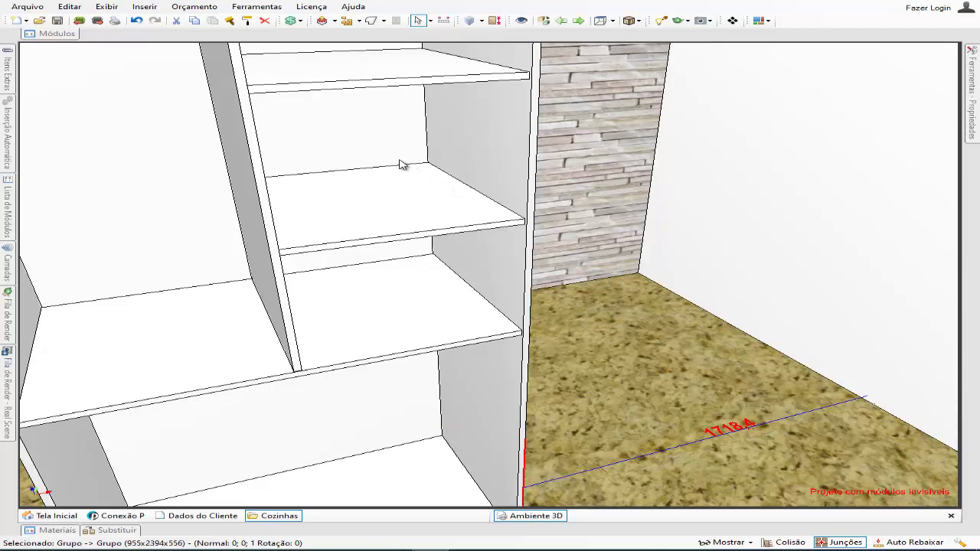
middle_drag(397, 226, 380, 232)
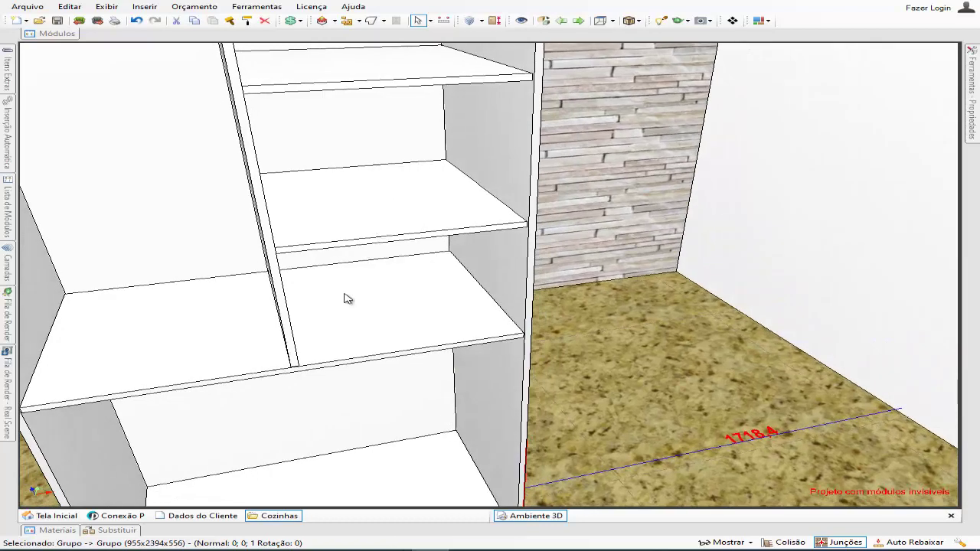
scroll(344, 298, up, 5)
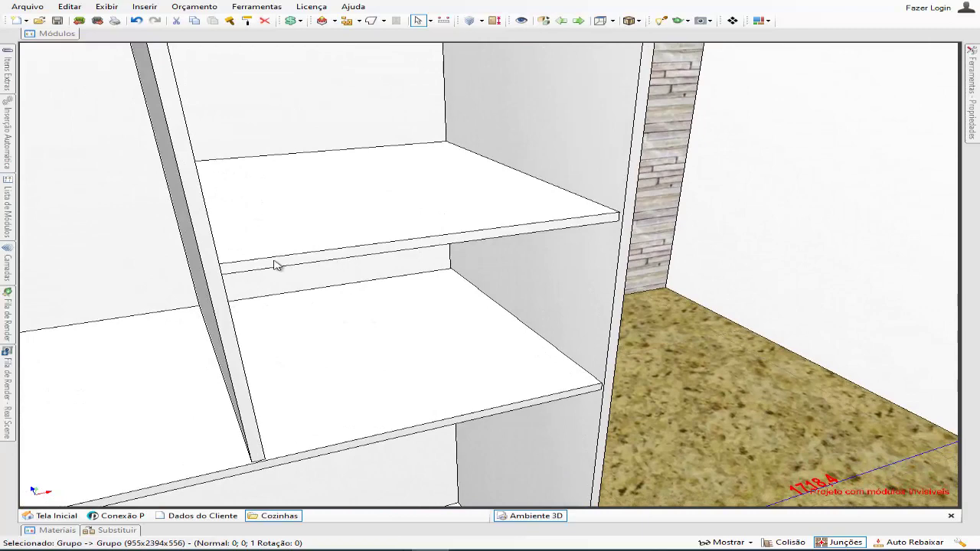
scroll(418, 254, down, 2)
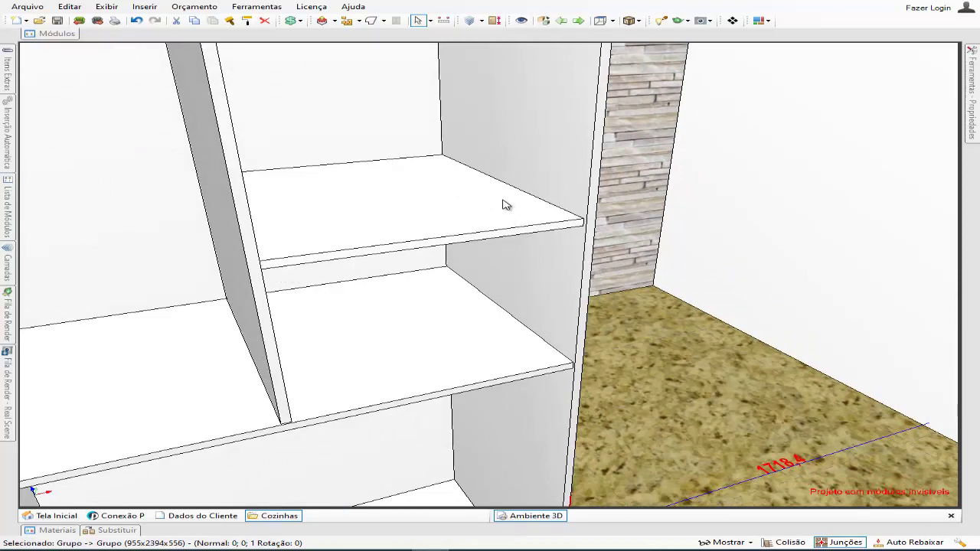
scroll(406, 230, down, 3)
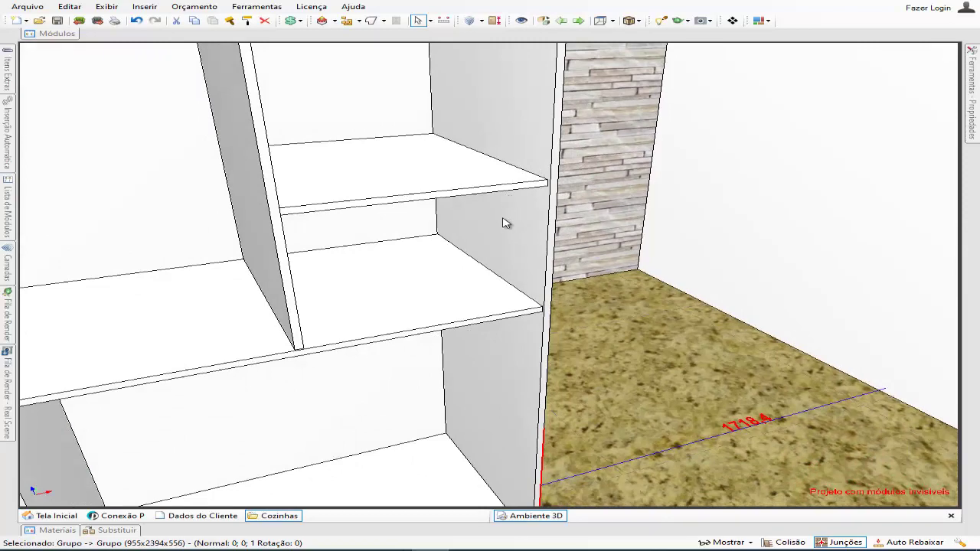
scroll(484, 238, down, 4)
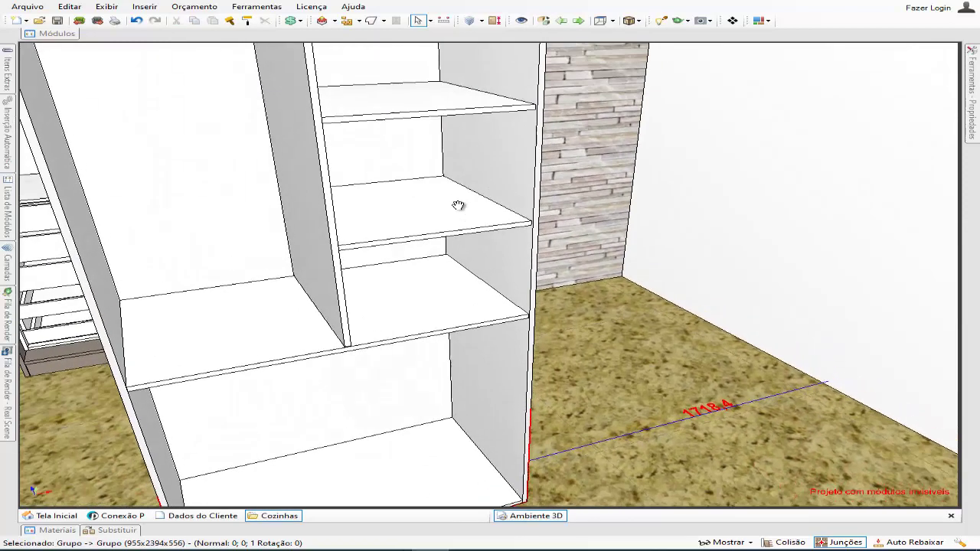
scroll(451, 221, down, 3)
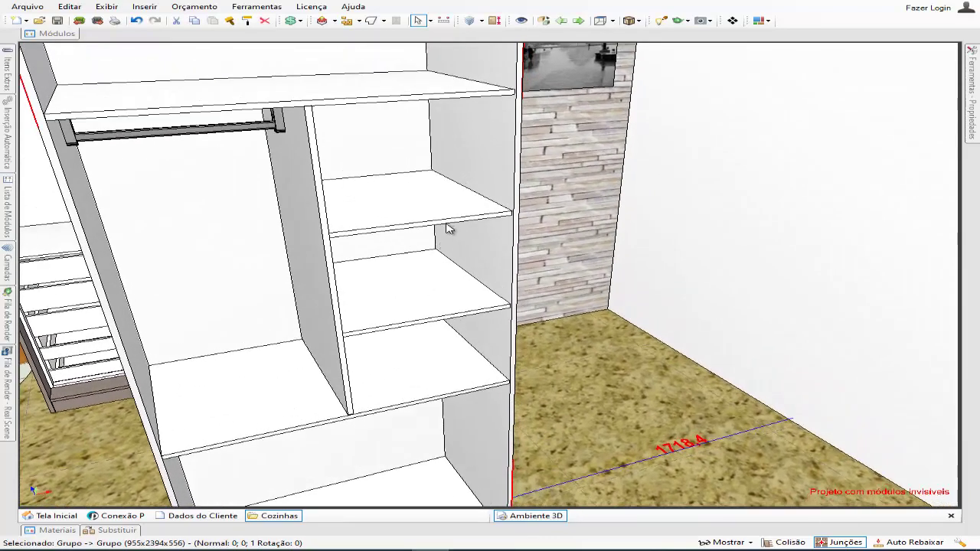
middle_drag(226, 145, 240, 183)
scroll(375, 192, down, 2)
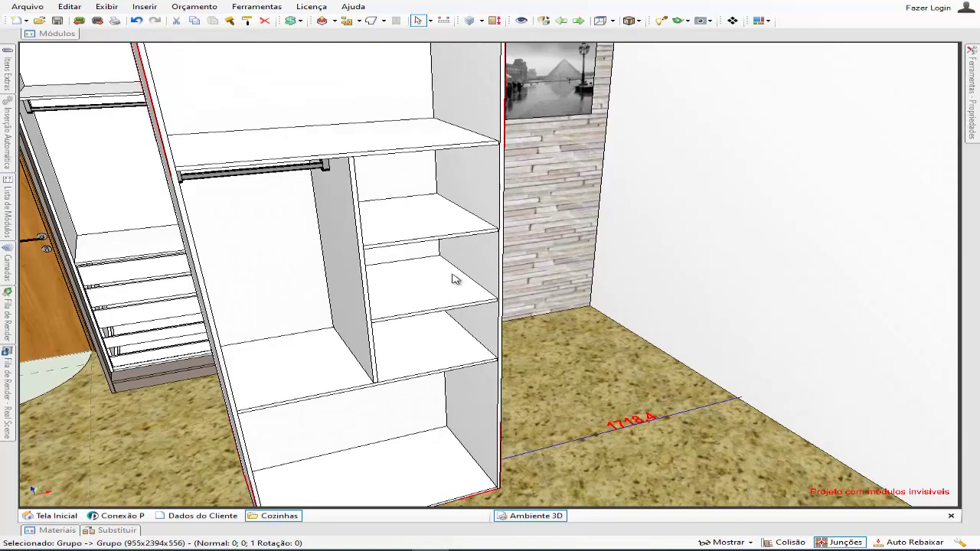
middle_drag(383, 275, 376, 254)
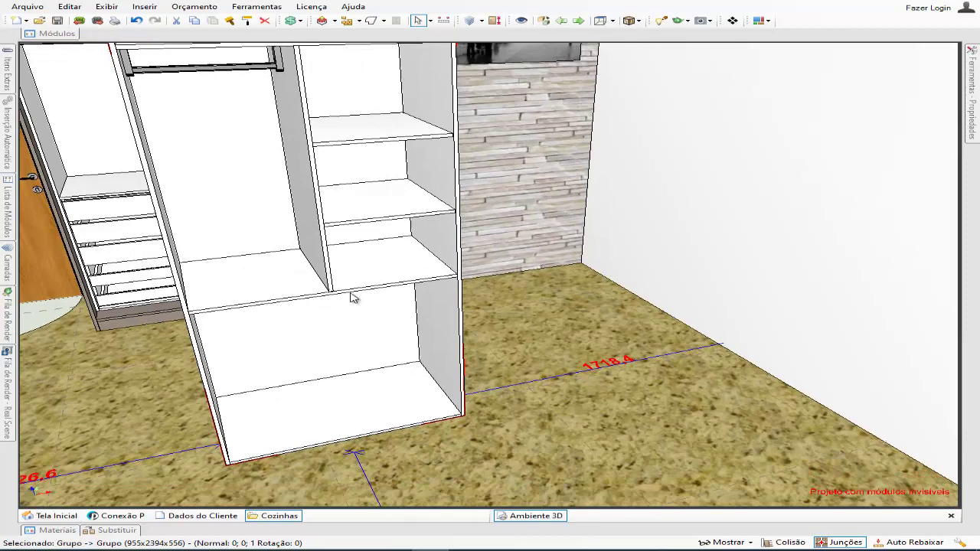
scroll(387, 398, down, 3)
Move the shelf module from the open floor back into its place in the wardrobe frame.
click(387, 398)
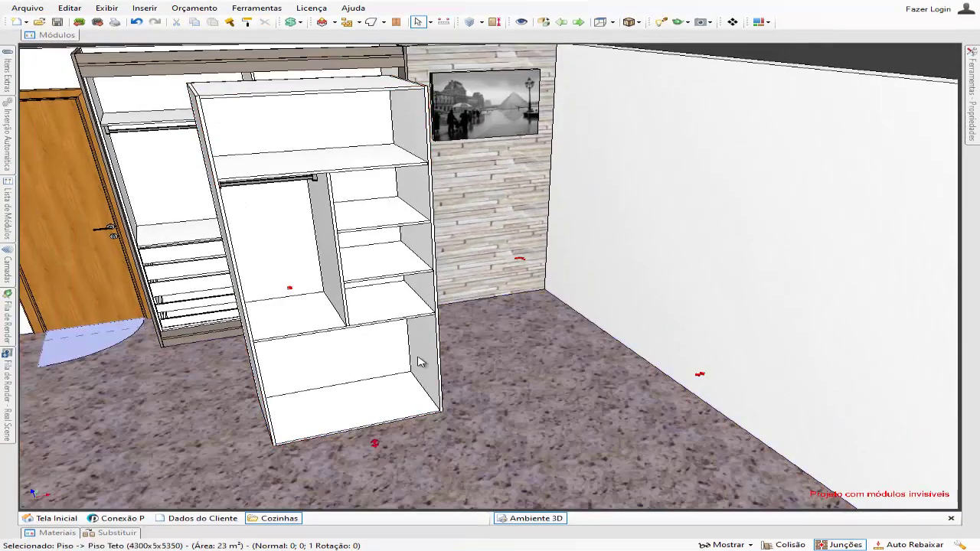
drag(389, 311, 366, 268)
middle_drag(295, 292, 290, 502)
scroll(241, 283, up, 3)
drag(281, 293, 267, 281)
middle_drag(271, 311, 293, 301)
middle_drag(374, 420, 391, 306)
middle_drag(423, 448, 395, 377)
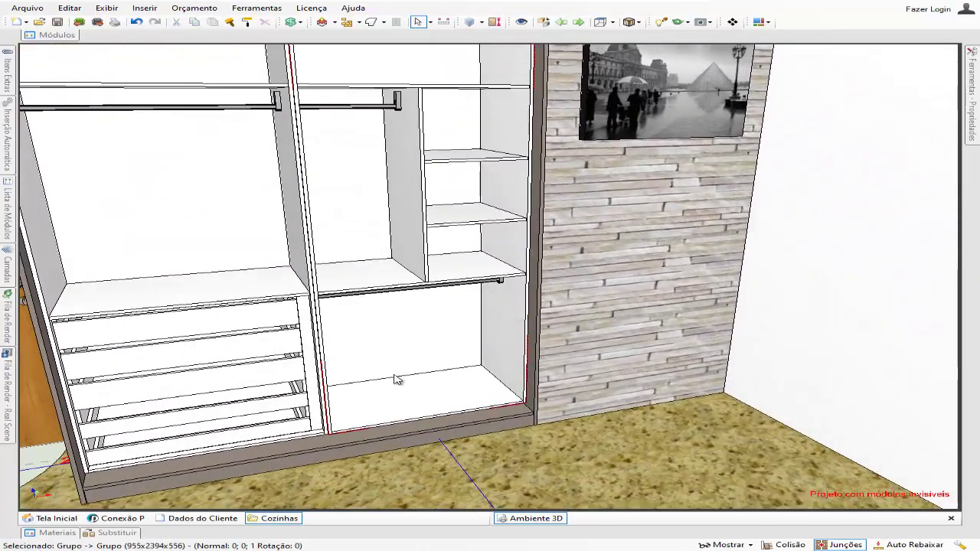
Examine the reassembled wardrobe from the front, including both modules, the drawers and the base.
click(521, 550)
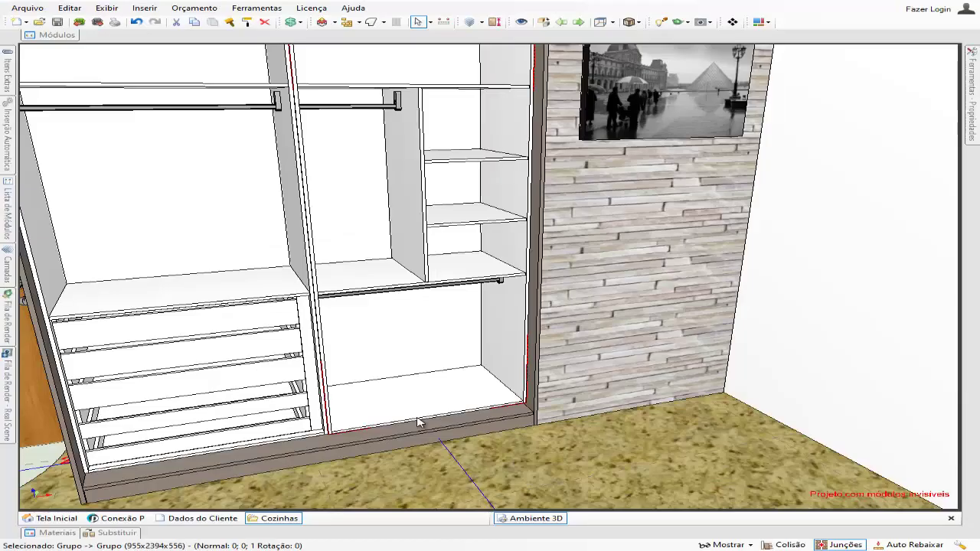
scroll(430, 381, up, 2)
scroll(430, 380, down, 3)
mouse_move(430, 378)
middle_down()
mouse_move(418, 347)
mouse_move(410, 354)
mouse_move(417, 343)
mouse_move(405, 378)
mouse_move(425, 379)
middle_up()
scroll(394, 361, up, 2)
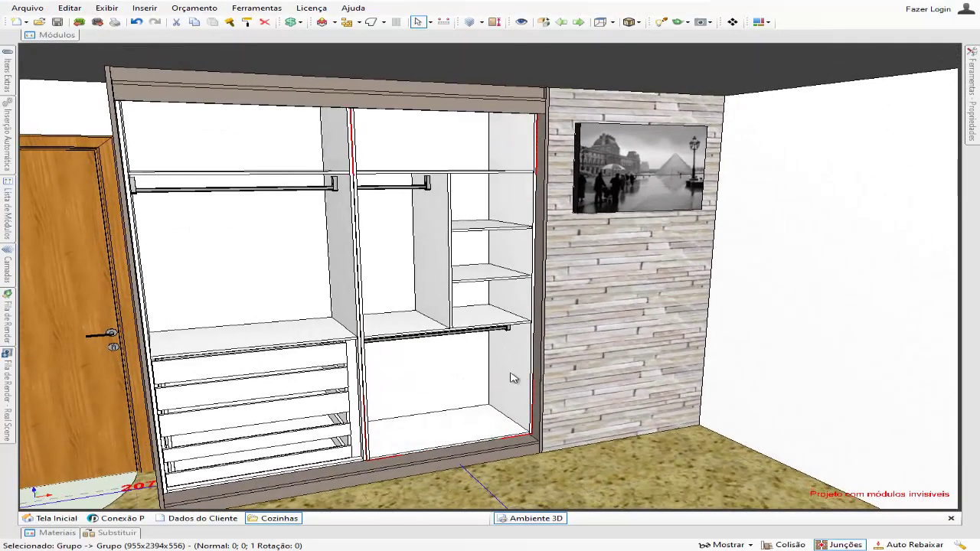
middle_drag(505, 402, 521, 386)
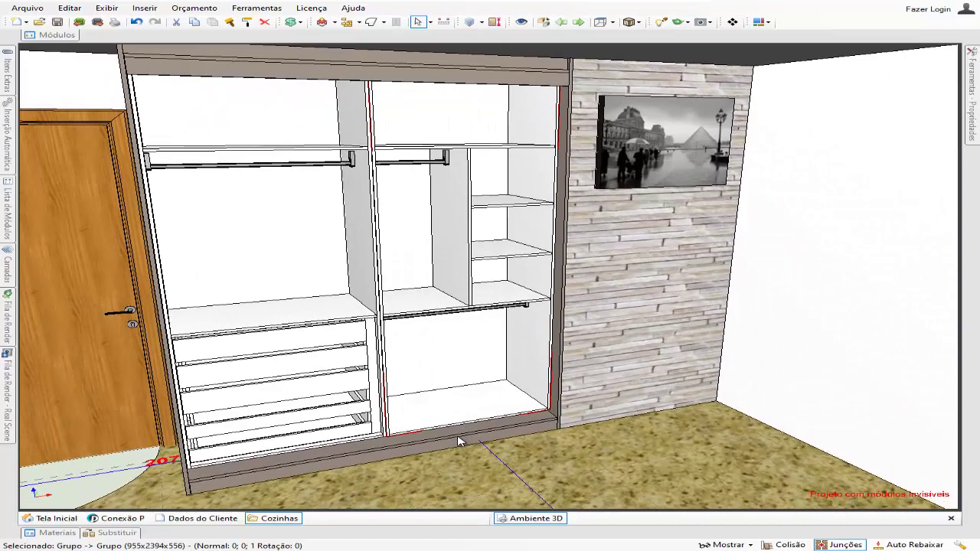
Inspect the wardrobe's top, outer side panel and front frame from above and below, including how both modules sit inside.
middle_drag(564, 372, 576, 320)
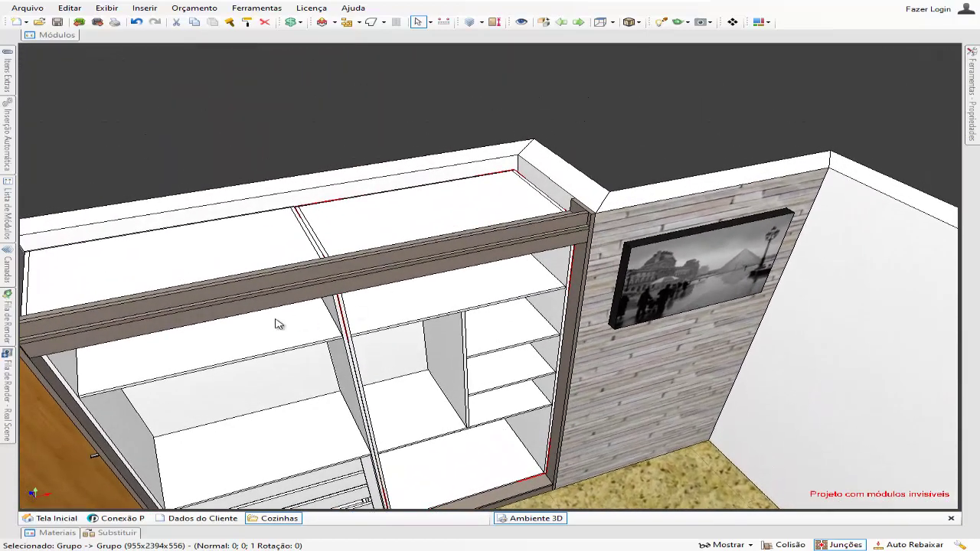
middle_drag(276, 322, 431, 323)
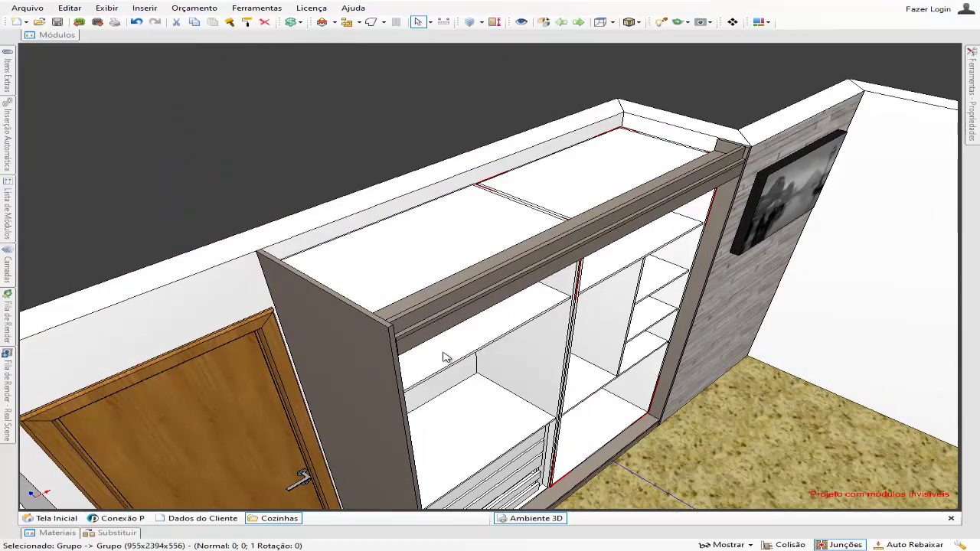
scroll(449, 356, up, 3)
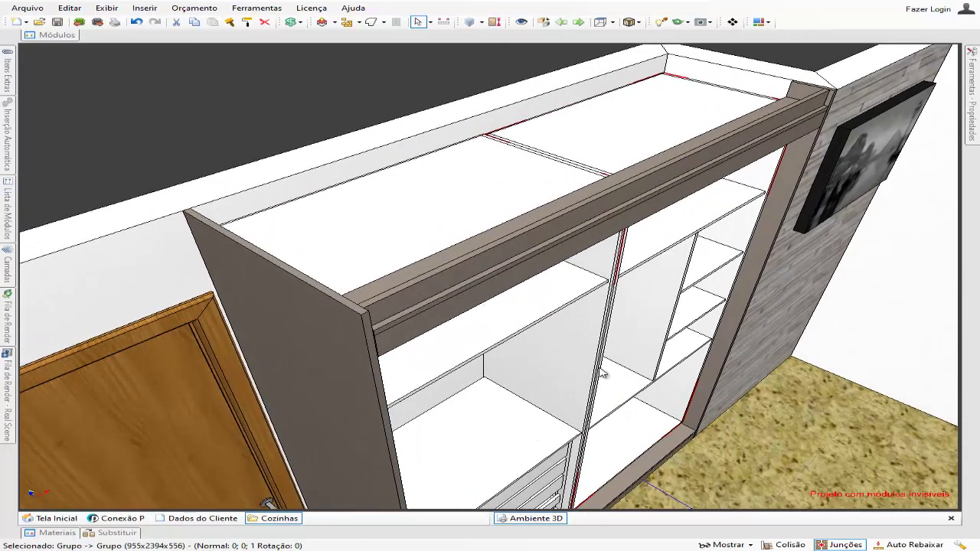
middle_drag(605, 373, 499, 273)
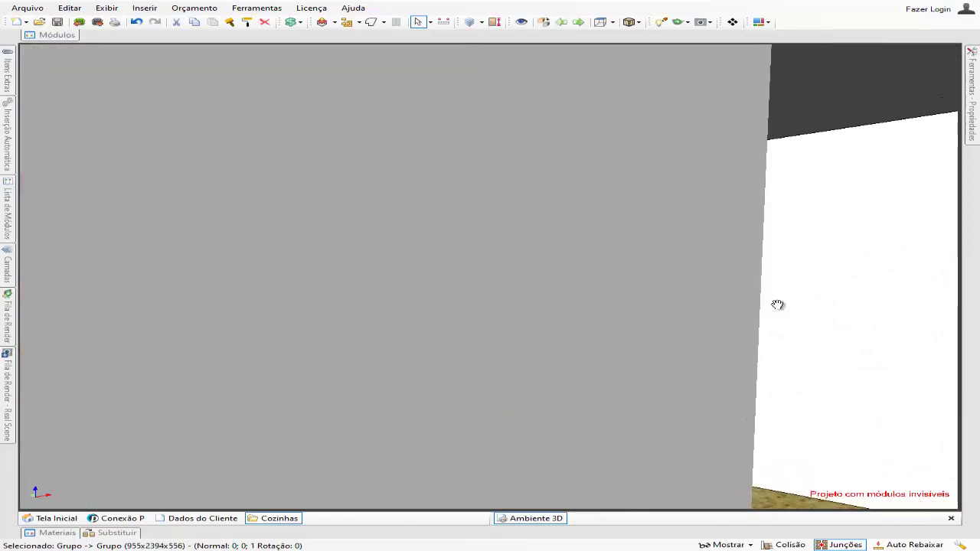
middle_drag(776, 304, 609, 347)
middle_drag(464, 375, 575, 322)
scroll(570, 330, down, 1)
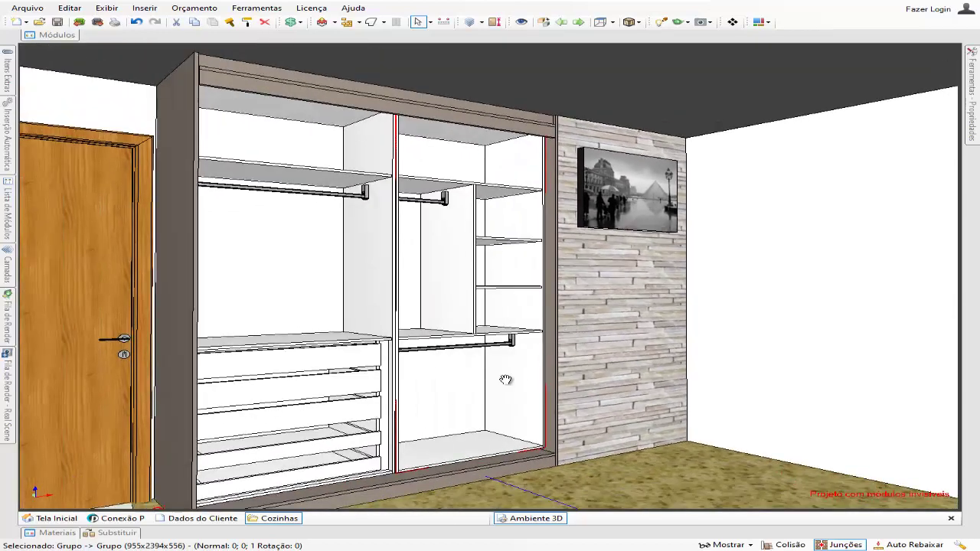
mouse_move(506, 379)
middle_down()
mouse_move(521, 357)
mouse_move(490, 370)
middle_up()
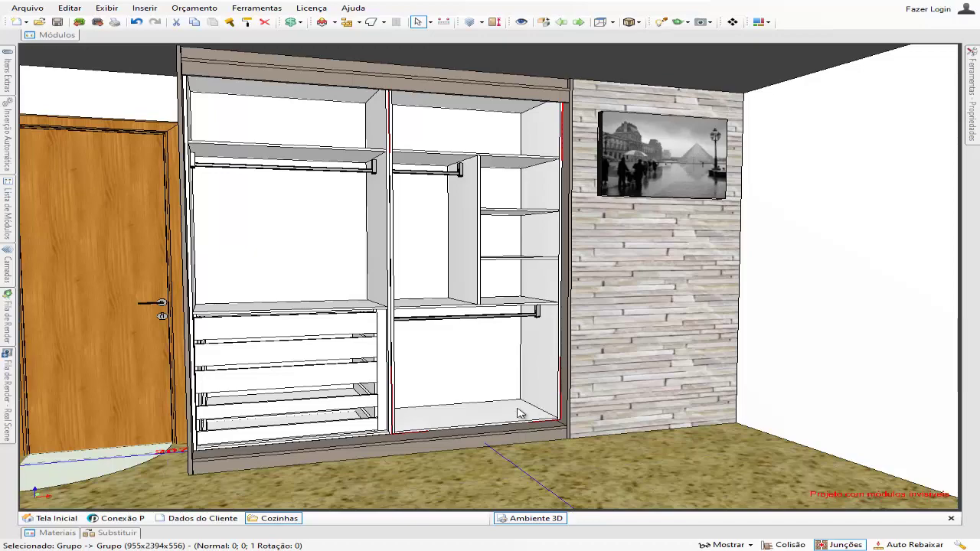
middle_drag(518, 414, 502, 434)
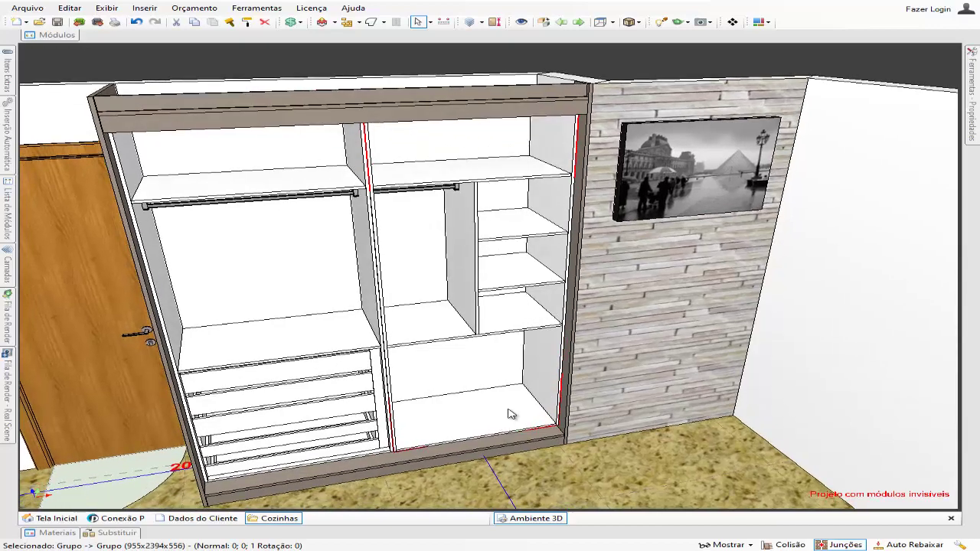
middle_drag(510, 409, 504, 389)
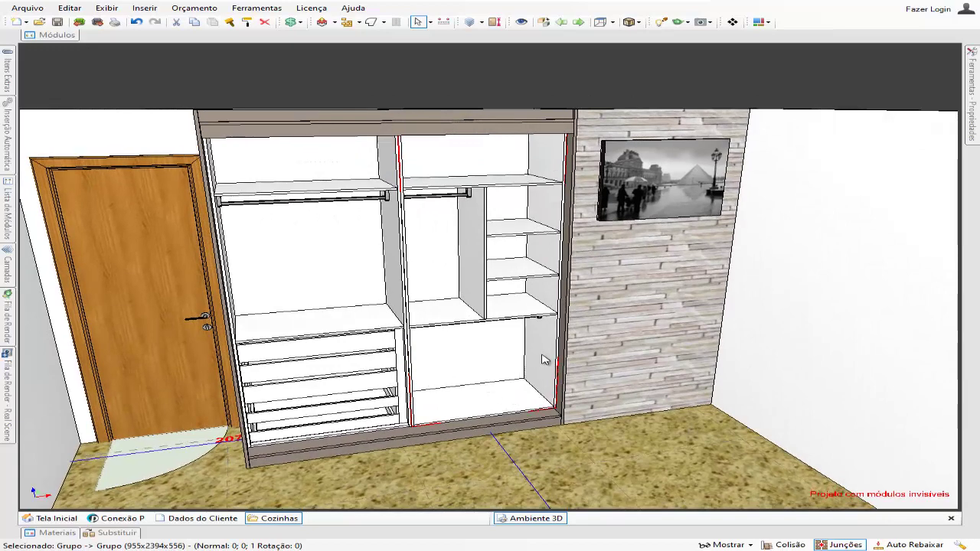
Select the stone-clad wall beside the wardrobe and examine the complete open wardrobe from the front and at an angle.
click(594, 368)
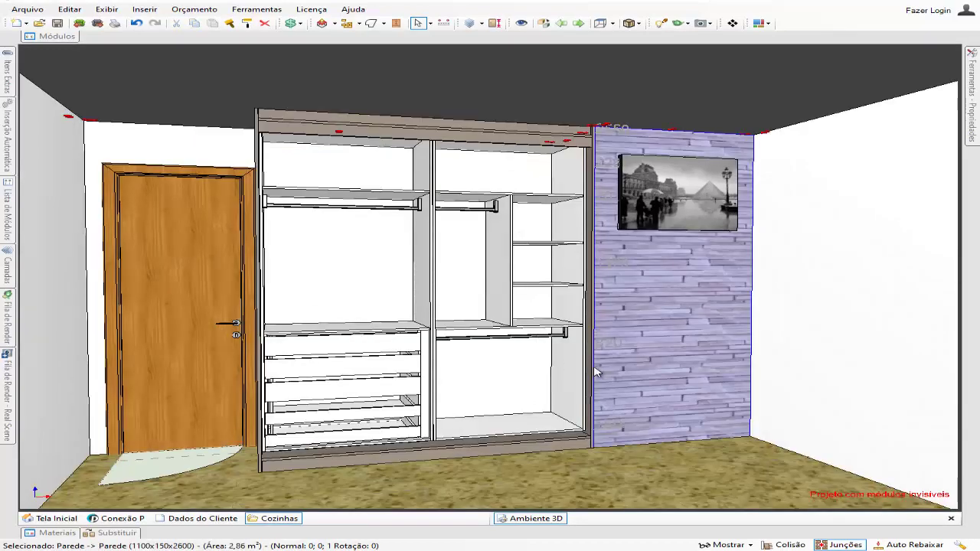
middle_drag(642, 375, 616, 378)
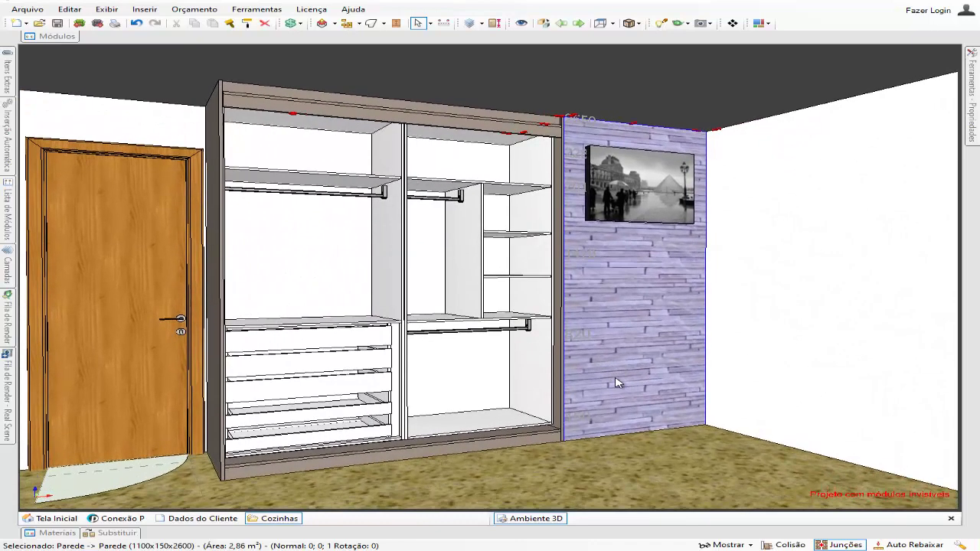
scroll(616, 378, down, 1)
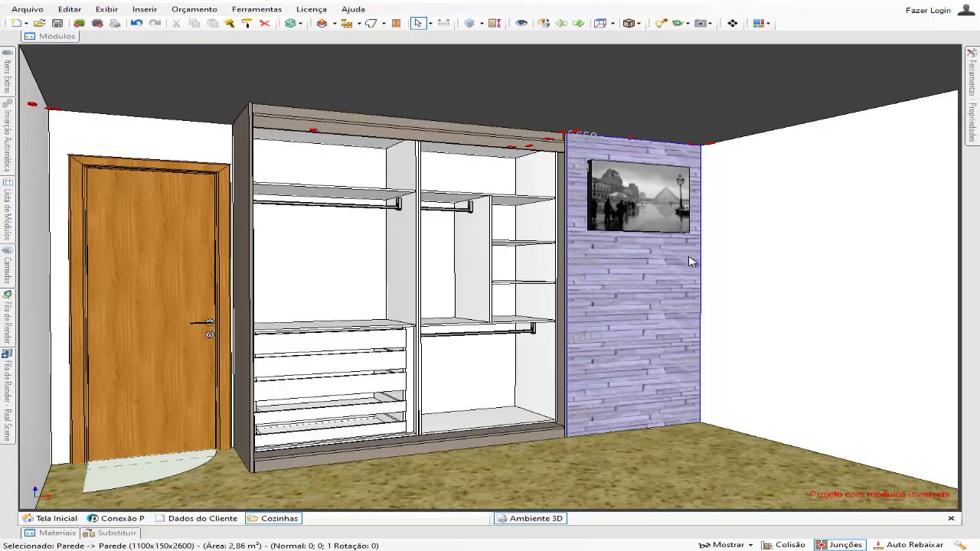
scroll(655, 261, up, 3)
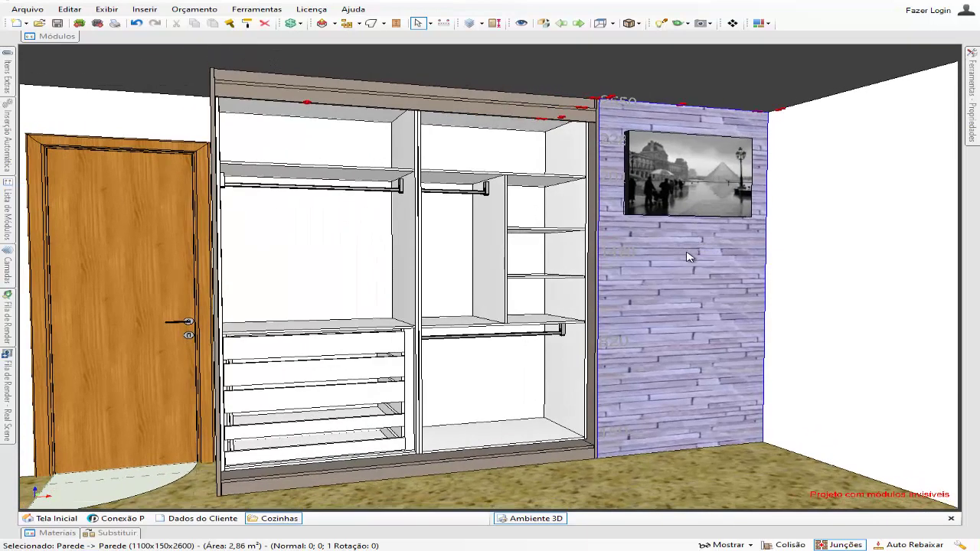
scroll(705, 284, down, 2)
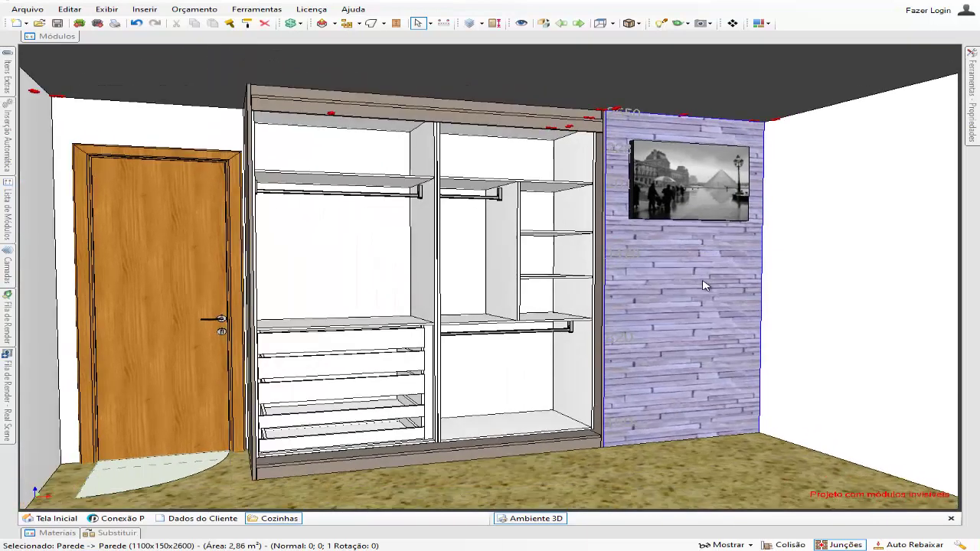
middle_drag(704, 284, 622, 282)
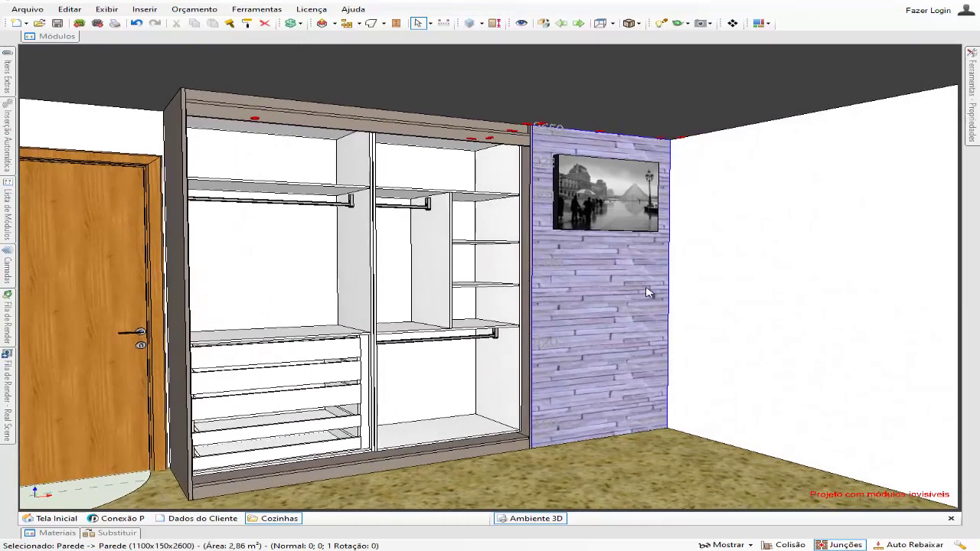